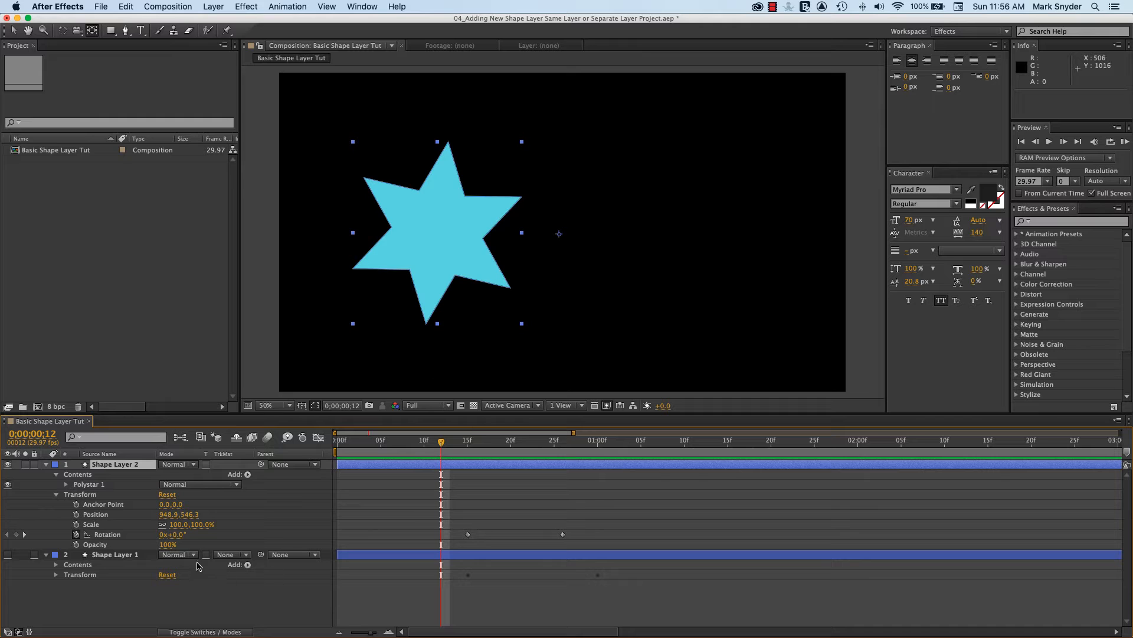
# Move Shape Layer 2's second Rotation keyframe to 0;00;01;02 and preview the star's spin
pyautogui.press('space')
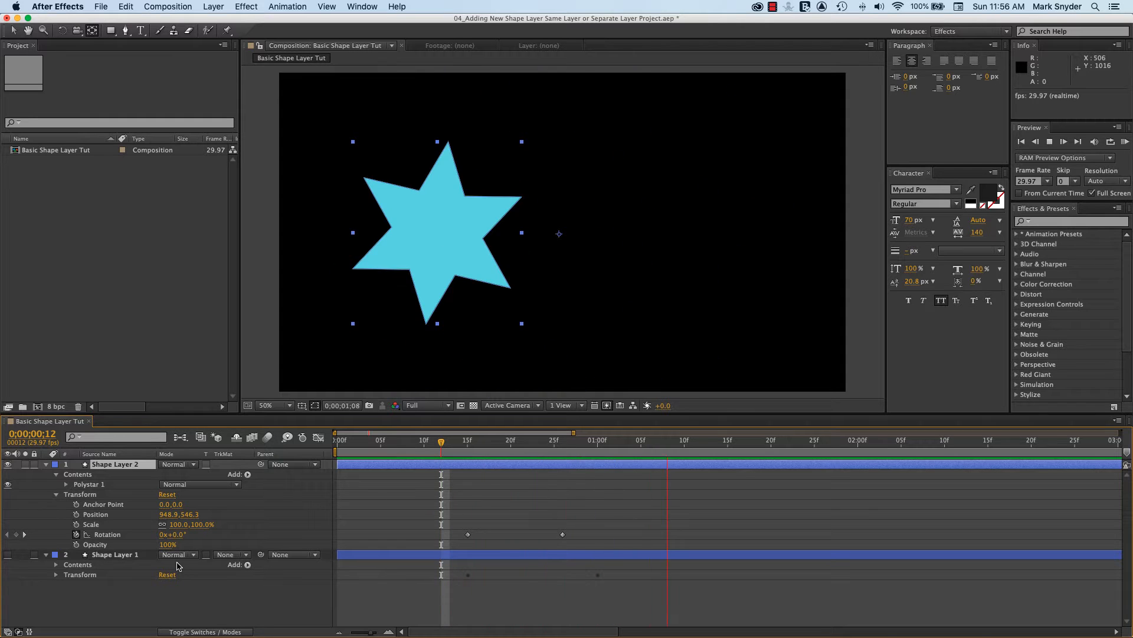
pyautogui.press('space')
pyautogui.click(562, 534)
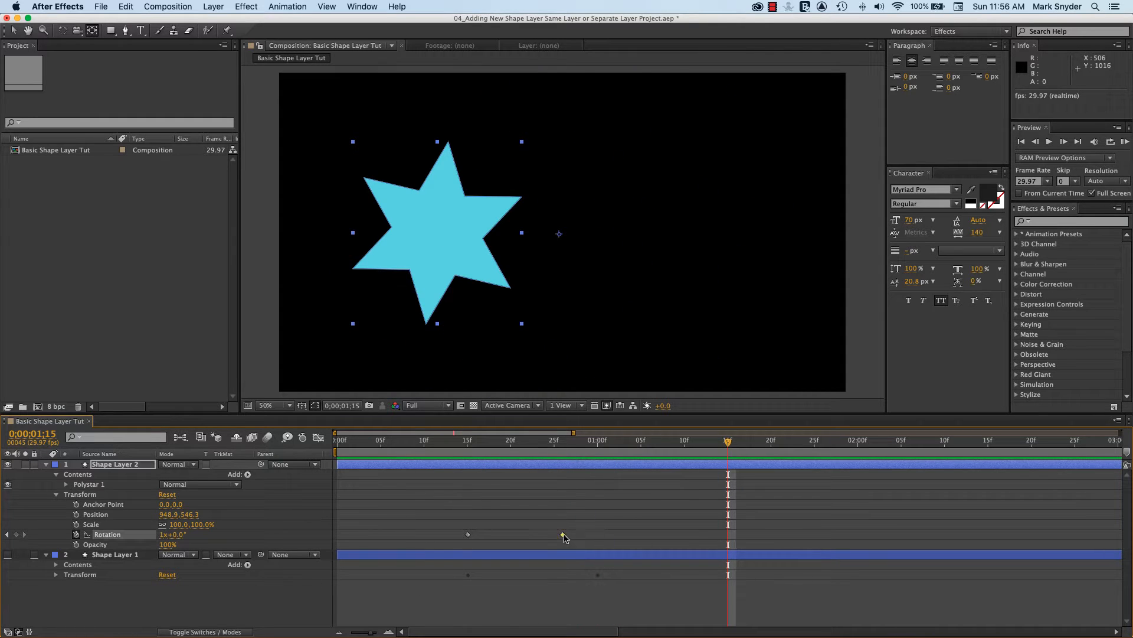
pyautogui.moveTo(564, 535); pyautogui.dragTo(616, 536)
pyautogui.press('space')
pyautogui.press('space')
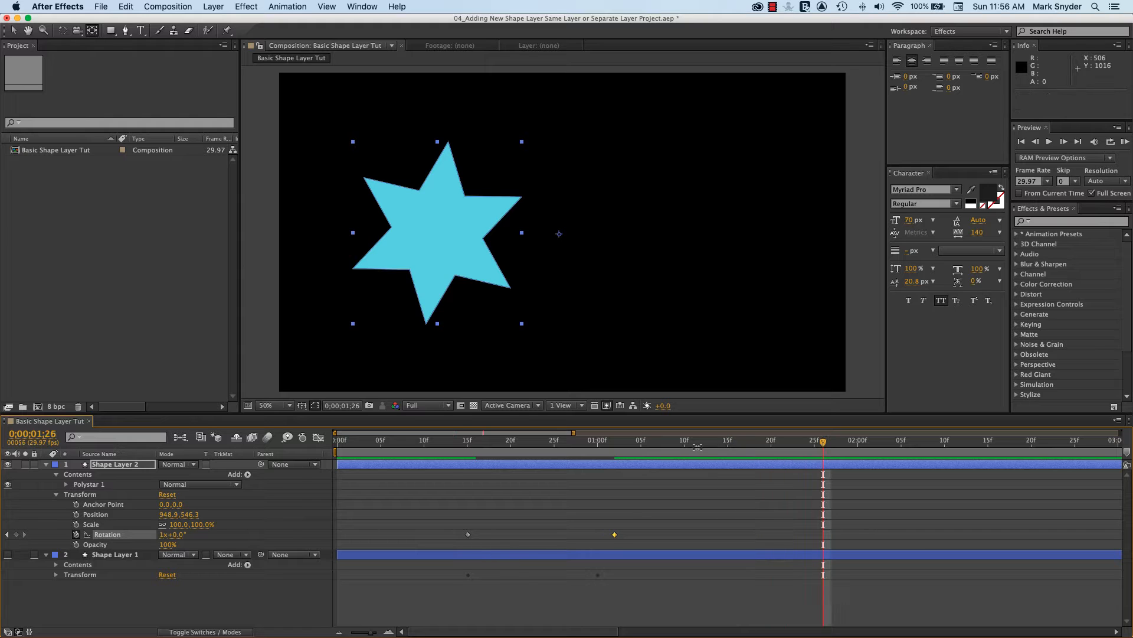
pyautogui.click(407, 456)
pyautogui.press('space')
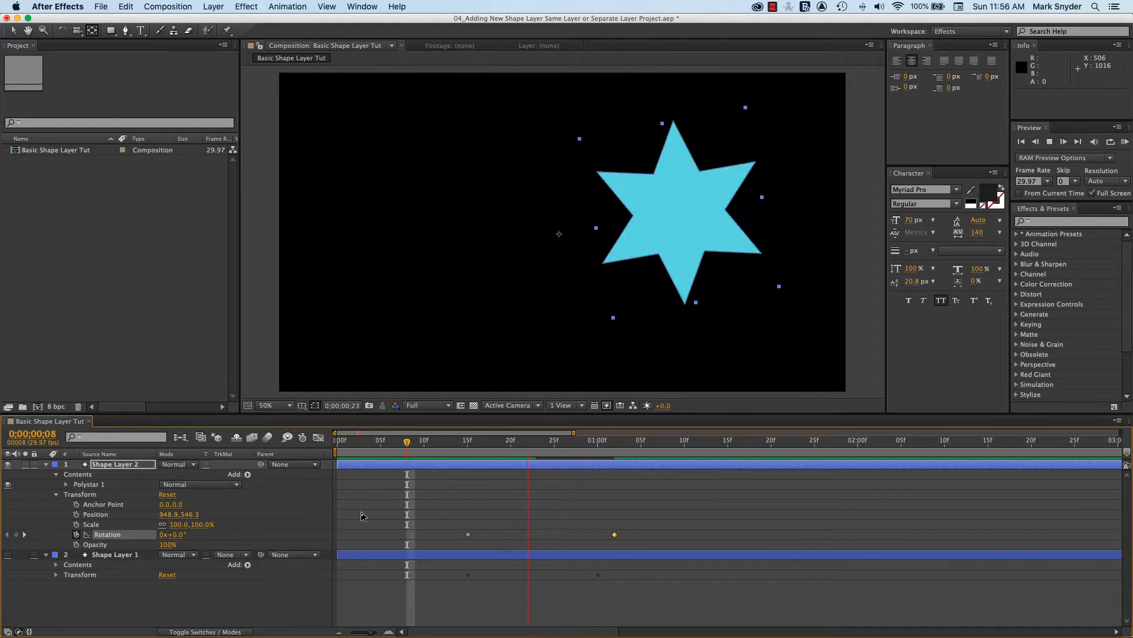
pyautogui.press('space')
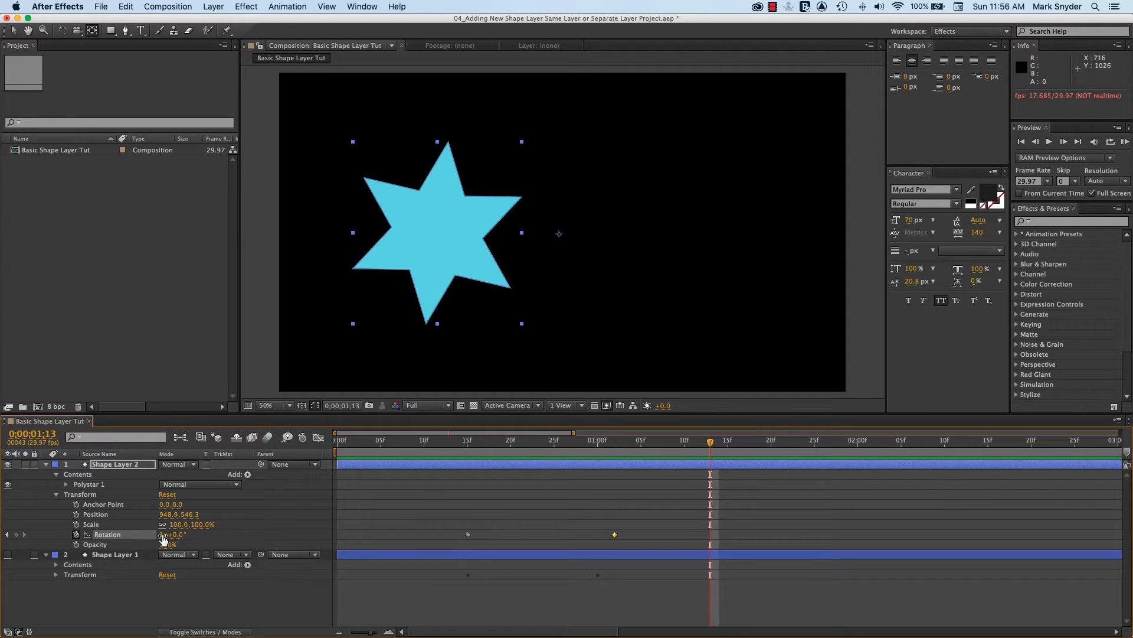
# Try a third Rotation keyframe of 2 revolutions at 0;00;01;13 on Shape Layer 2, deleting it after a preview
pyautogui.click(163, 536)
pyautogui.press('Return')
pyautogui.moveTo(711, 442); pyautogui.dragTo(401, 530)
pyautogui.press('space')
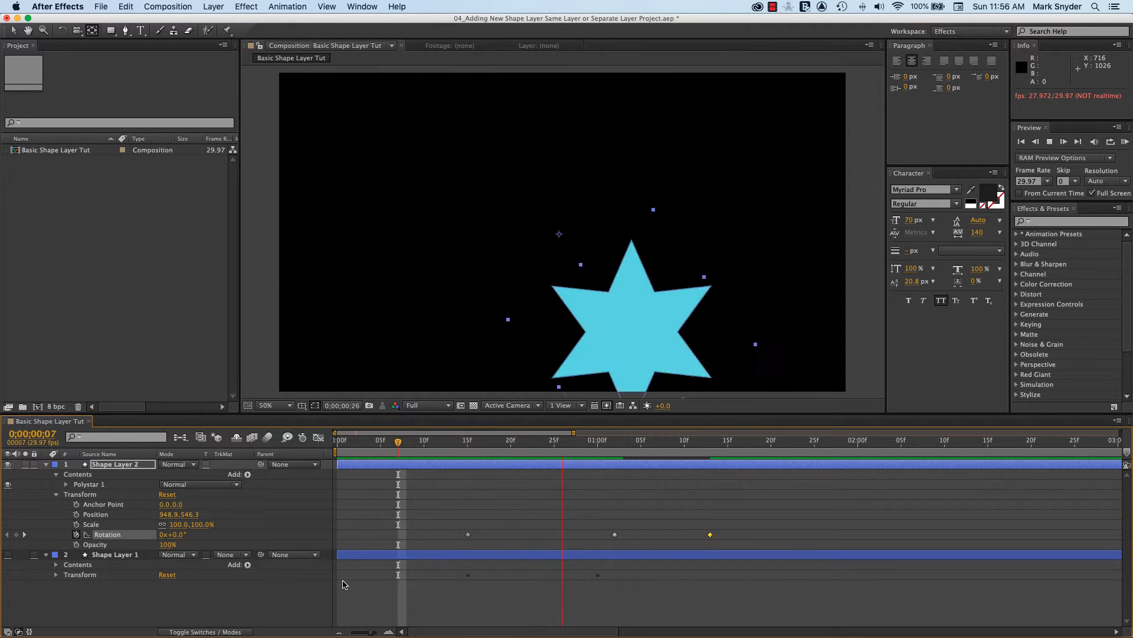
pyautogui.press('space')
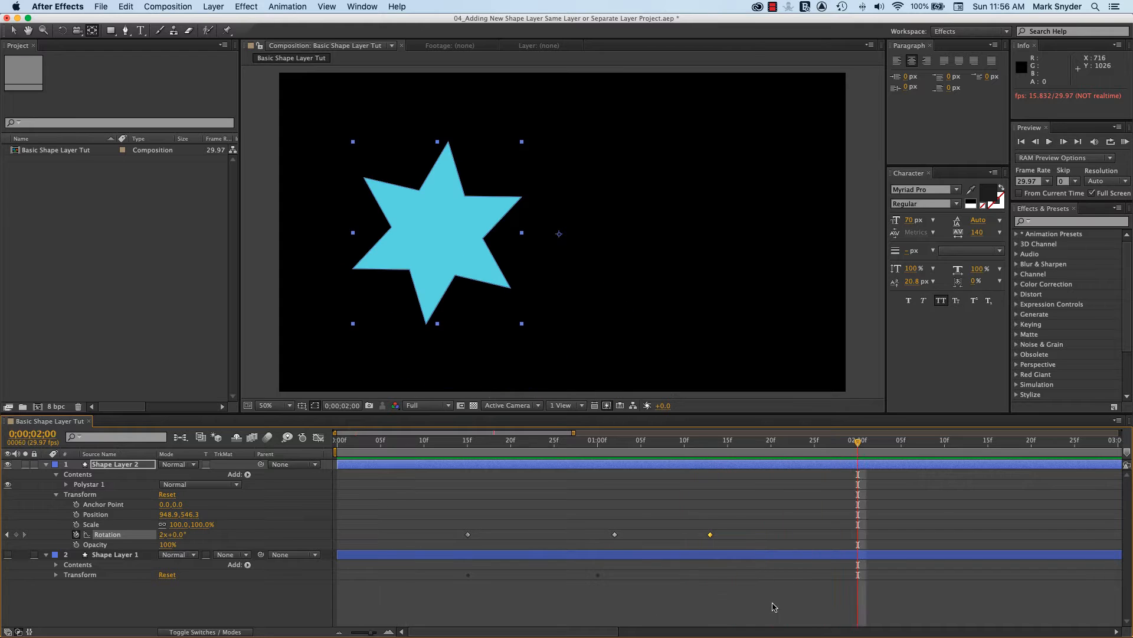
pyautogui.click(615, 534)
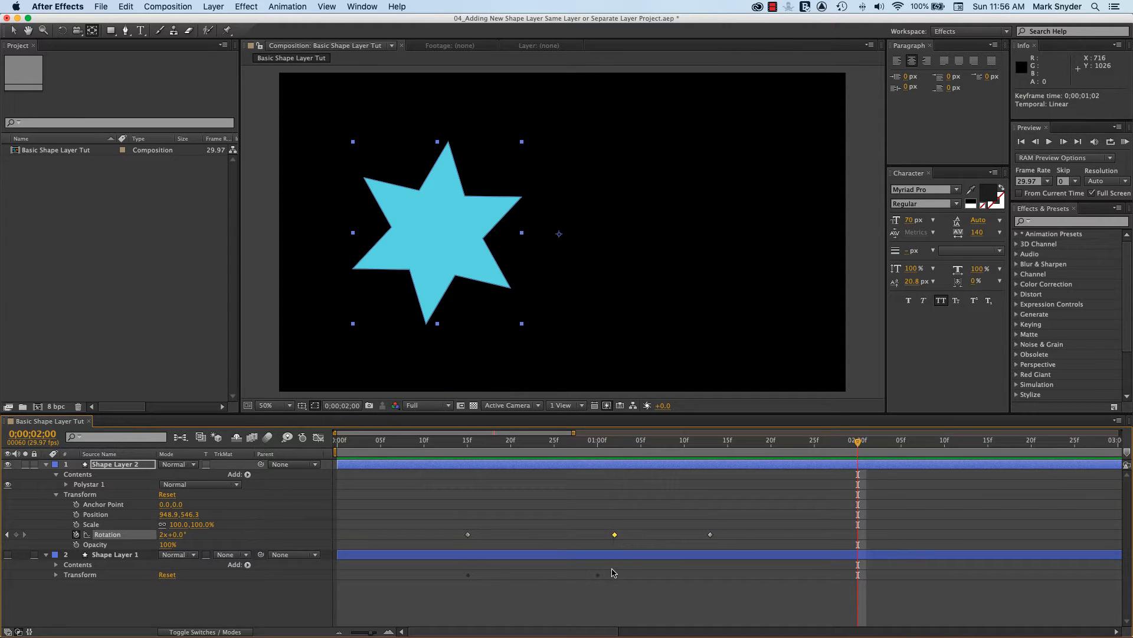
pyautogui.click(710, 535)
pyautogui.press('Delete')
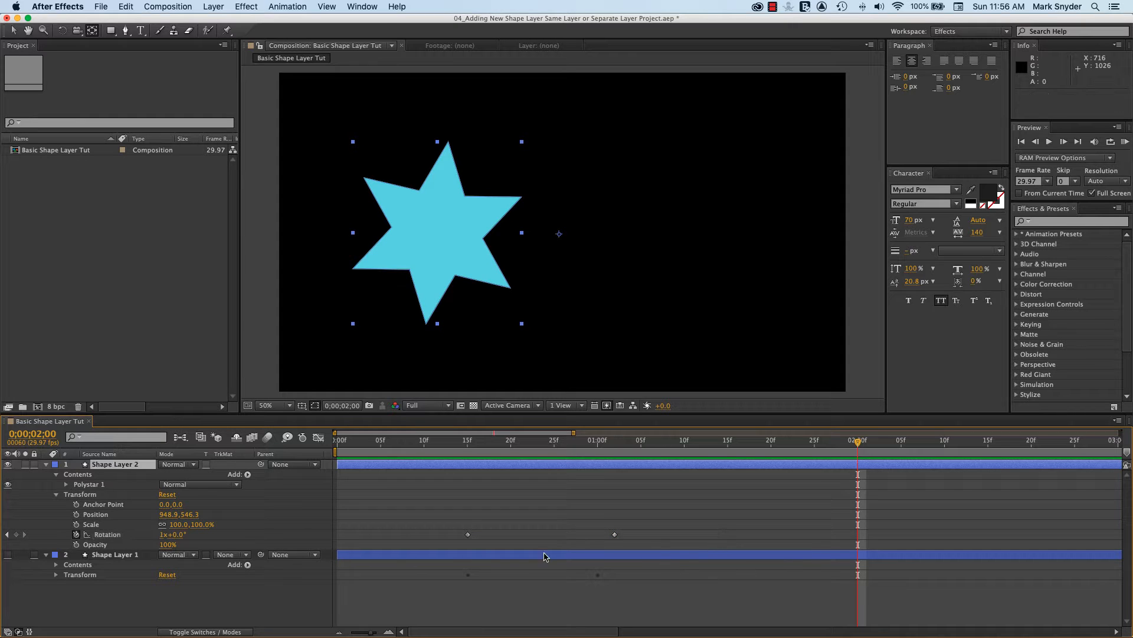
# Set Shape Layer 2's Rotation keyframe at 0;00;01;02 to 2 revolutions
pyautogui.click(8, 534)
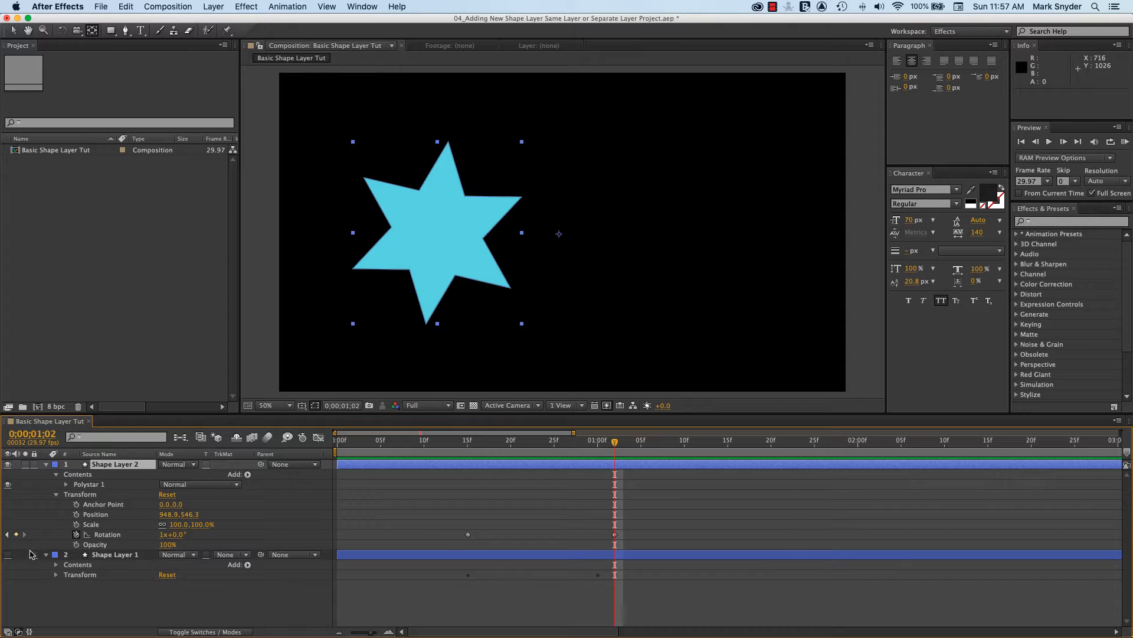
pyautogui.click(615, 535)
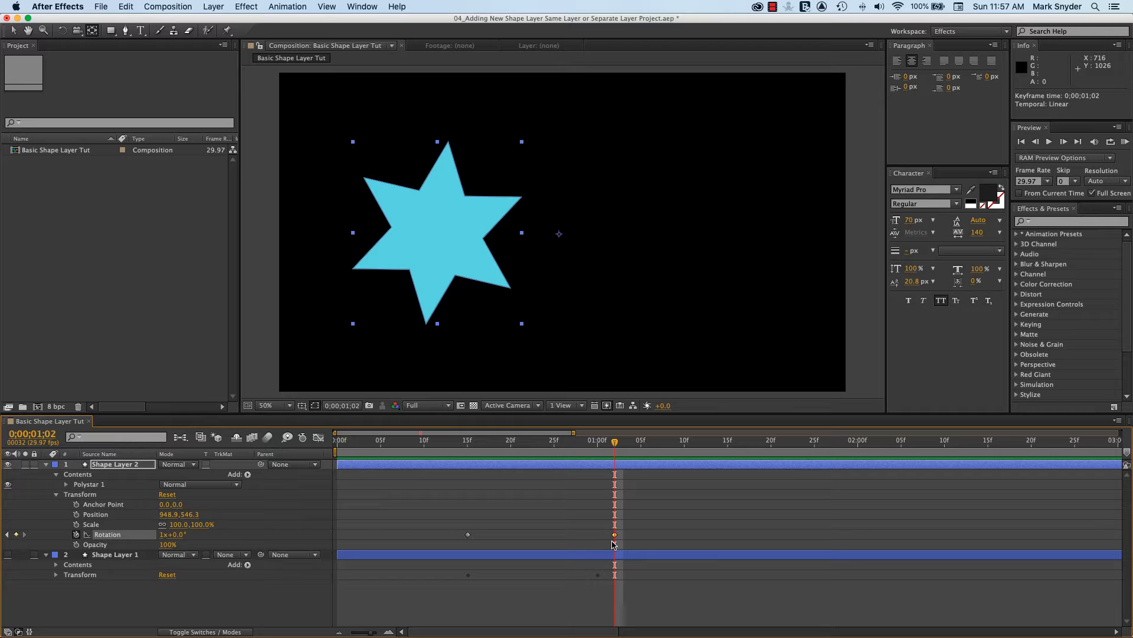
pyautogui.click(164, 534)
pyautogui.write('2')
pyautogui.press('Return')
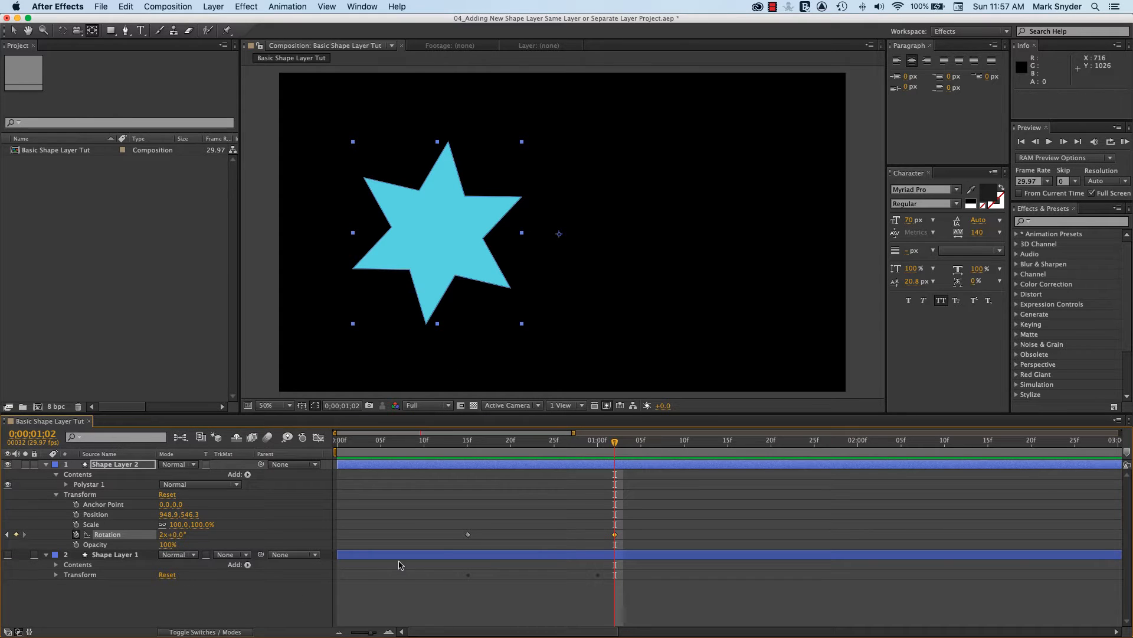
# Preview the star's rotation animation several times, starting from before the first Rotation keyframe
pyautogui.moveTo(615, 446); pyautogui.dragTo(391, 523)
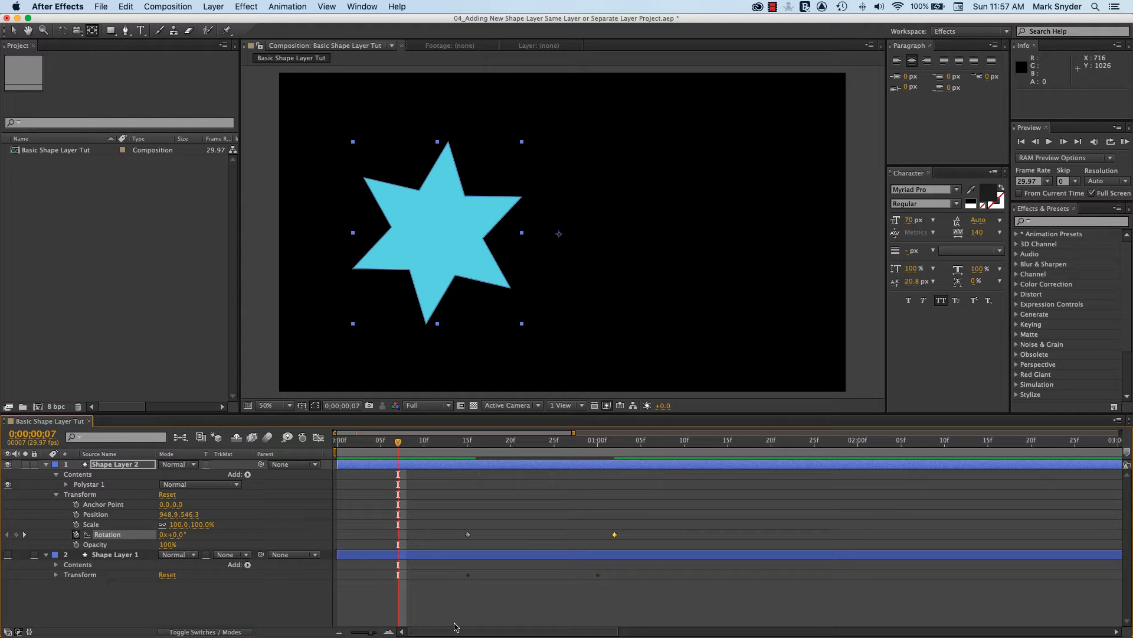
pyautogui.press('space')
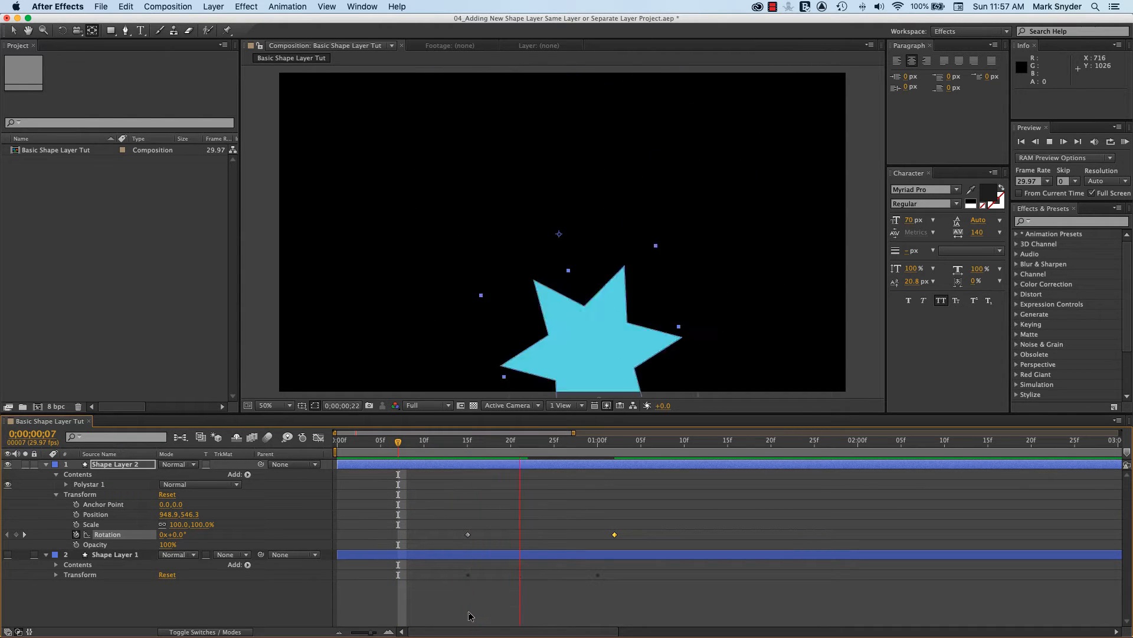
pyautogui.press('space')
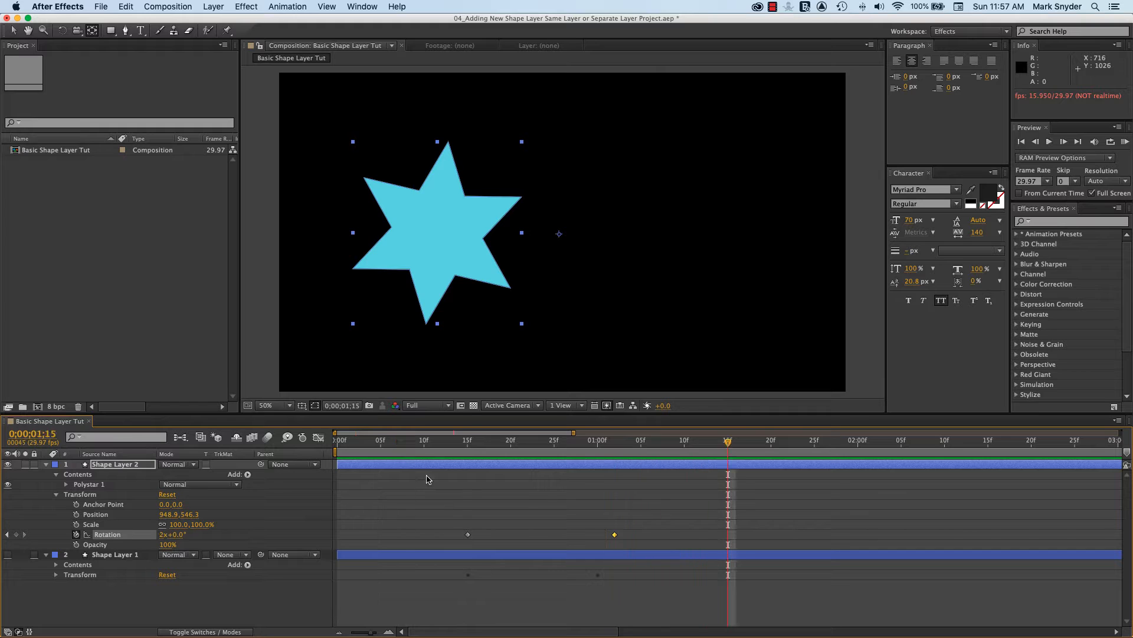
pyautogui.click(399, 444)
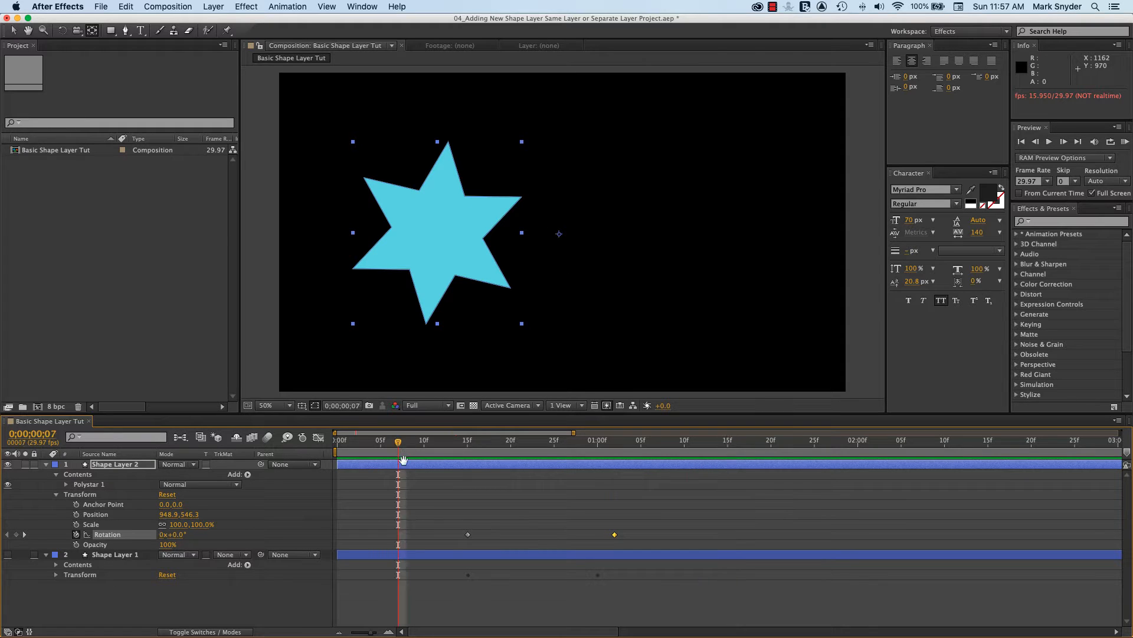
pyautogui.press('space')
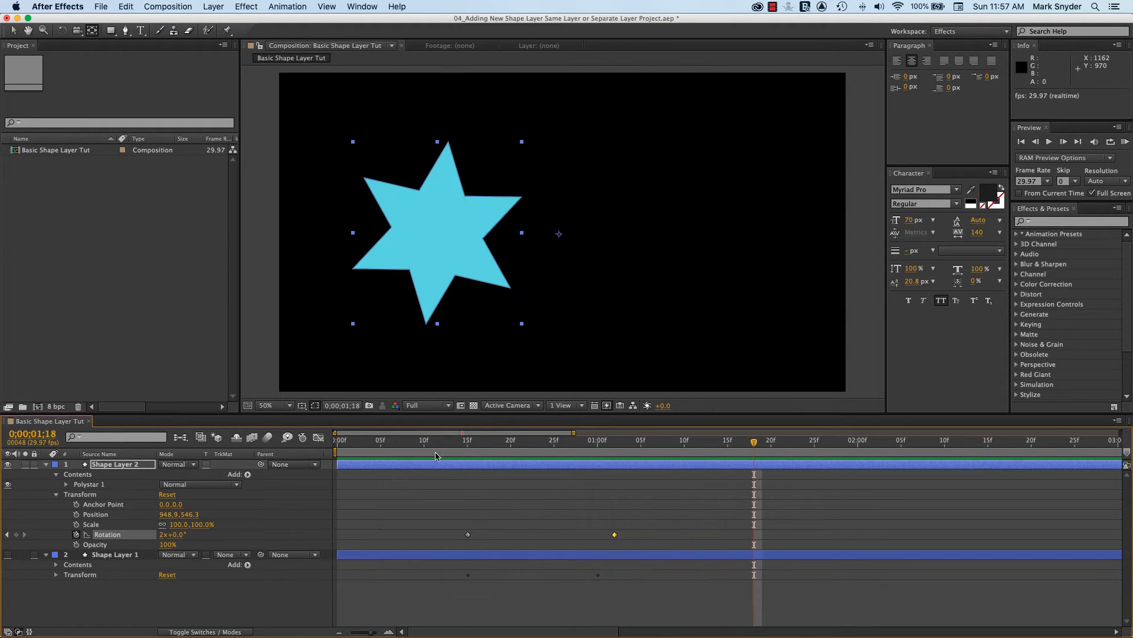
pyautogui.click(450, 443)
pyautogui.press('space')
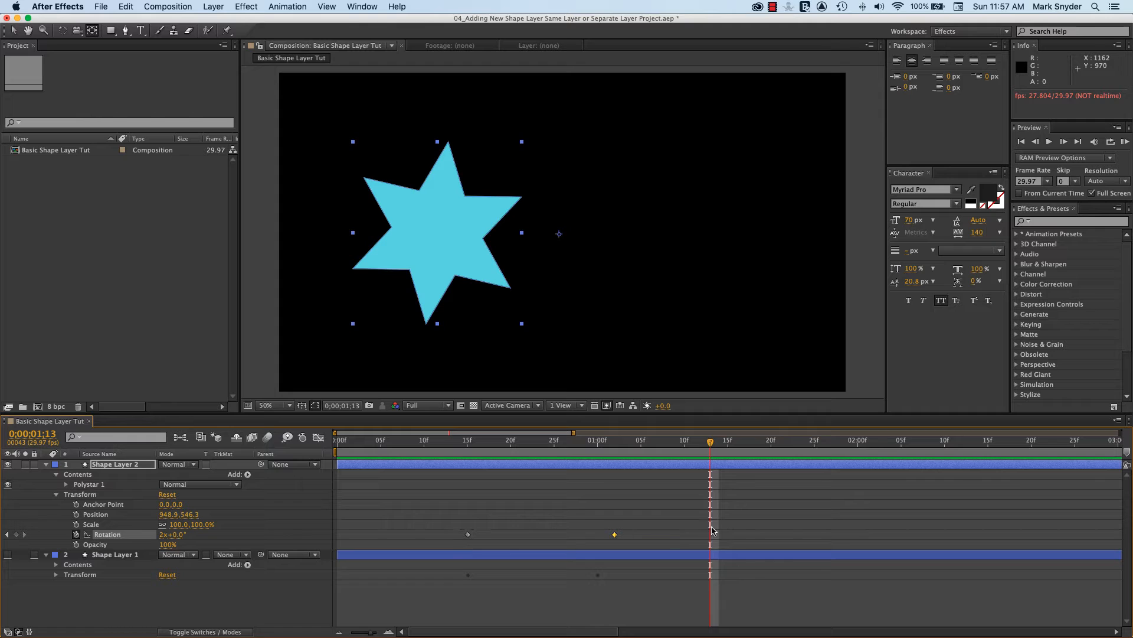
# Try a Rotation keyframe of 3 revolutions at 0;00;01;13 on Shape Layer 2 and delete it again
pyautogui.click(164, 534)
pyautogui.write('3')
pyautogui.press('Return')
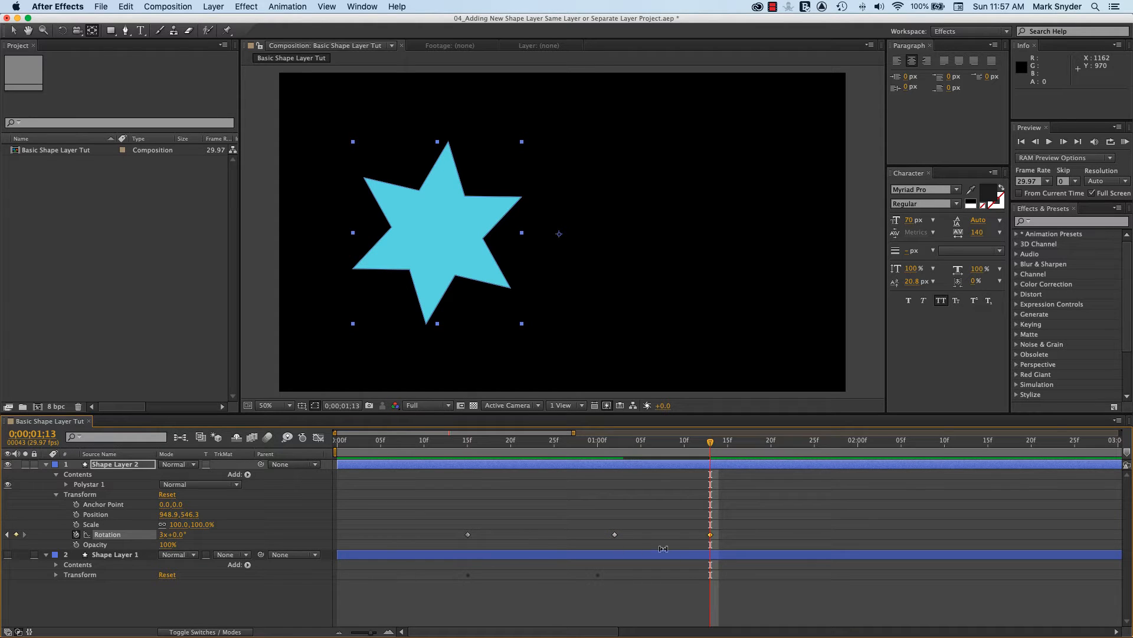
pyautogui.click(711, 535)
pyautogui.press('Delete')
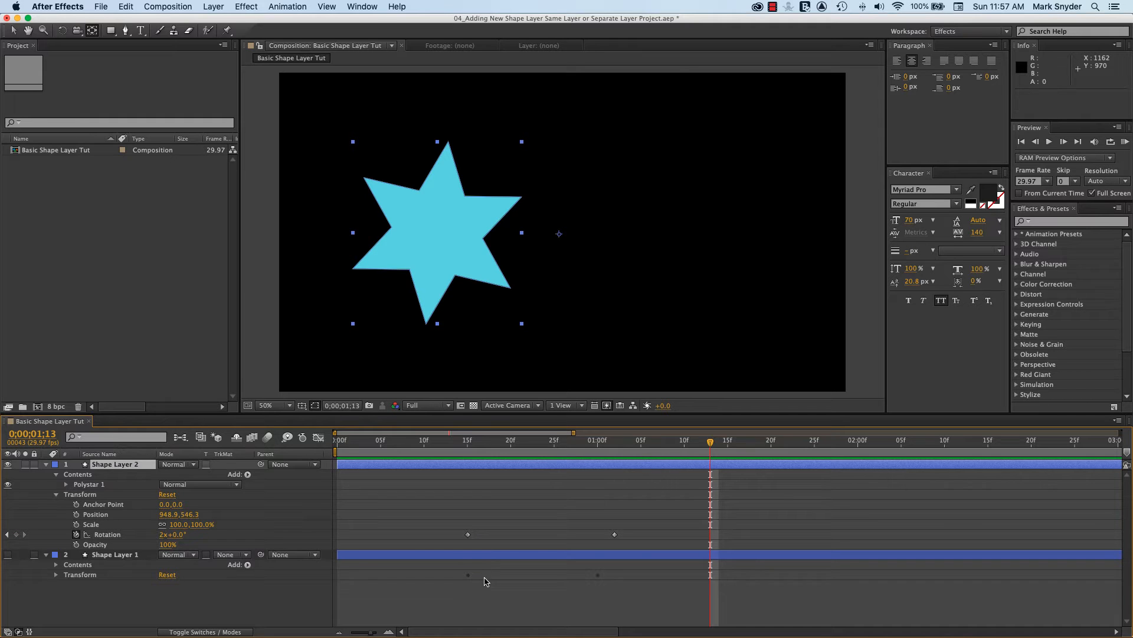
# Try a Rotation keyframe of 3 revolutions at 0;00;01;03, one frame after the second keyframe, and undo it
pyautogui.click(8, 535)
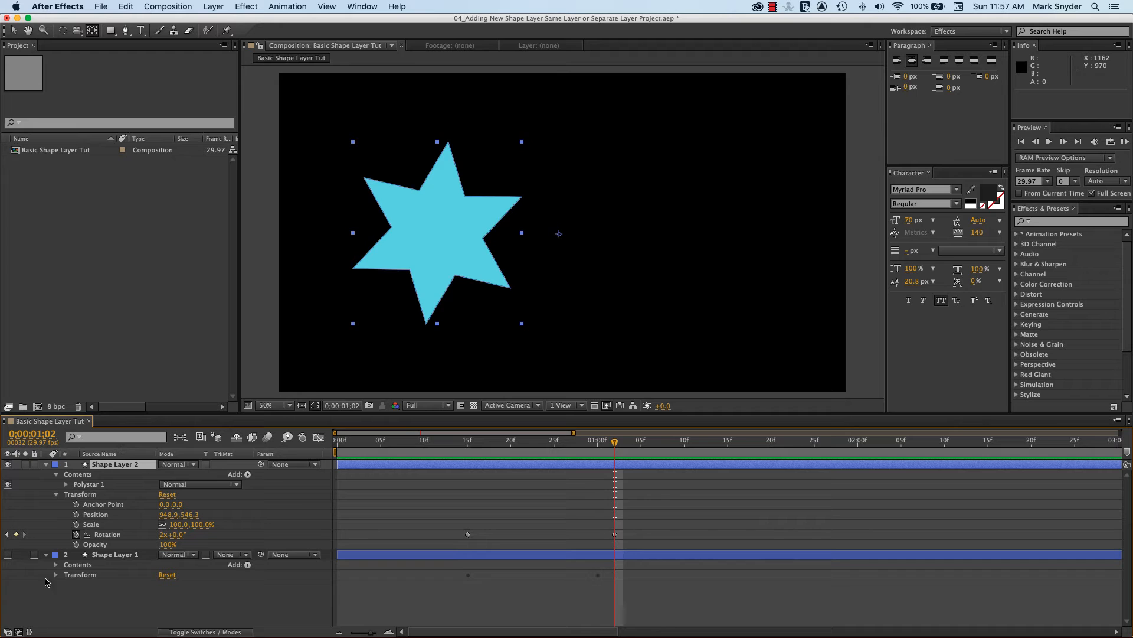
pyautogui.click(615, 535)
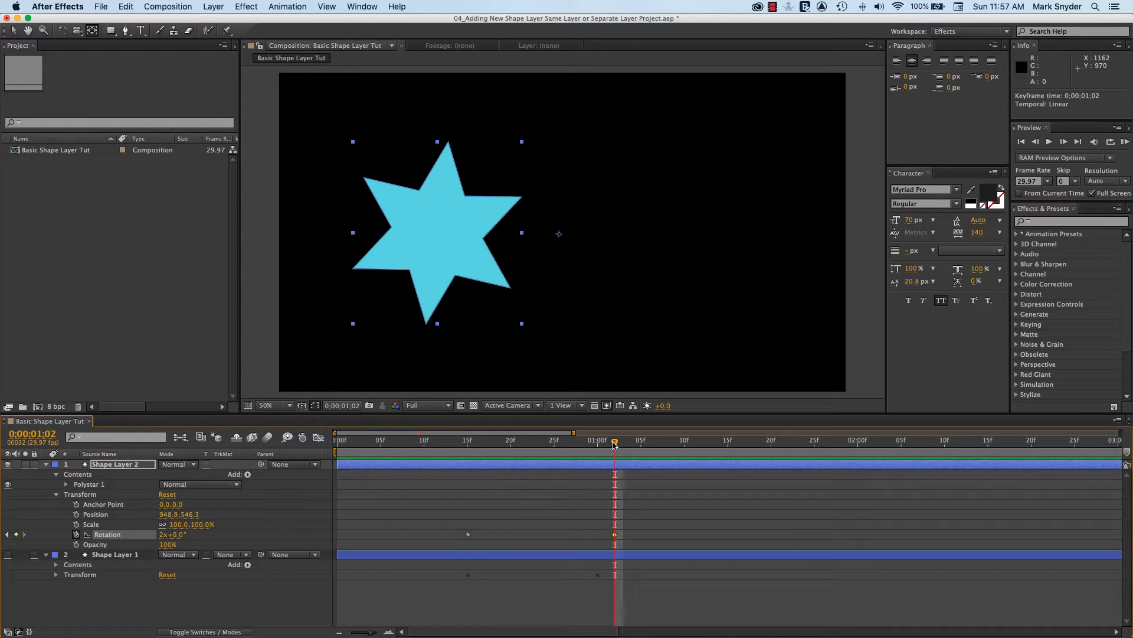
pyautogui.moveTo(614, 445); pyautogui.dragTo(601, 455)
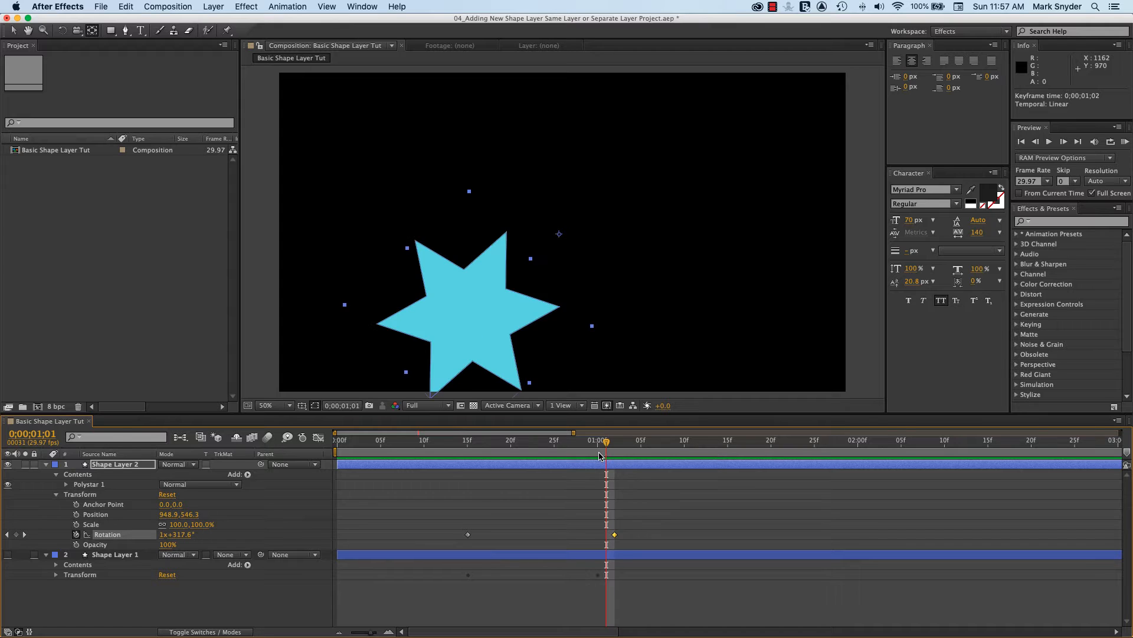
pyautogui.press('pagedown')
pyautogui.press('pagedown')
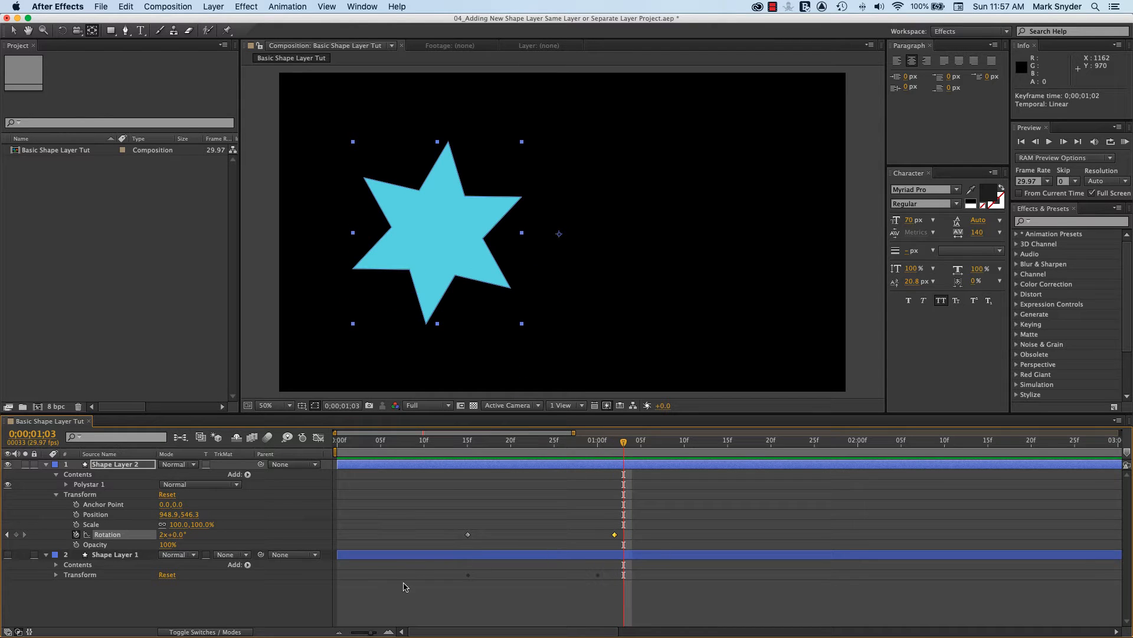
pyautogui.moveTo(373, 634)
pyautogui.mouseDown()
pyautogui.moveTo(385, 633)
pyautogui.moveTo(360, 634)
pyautogui.mouseUp()
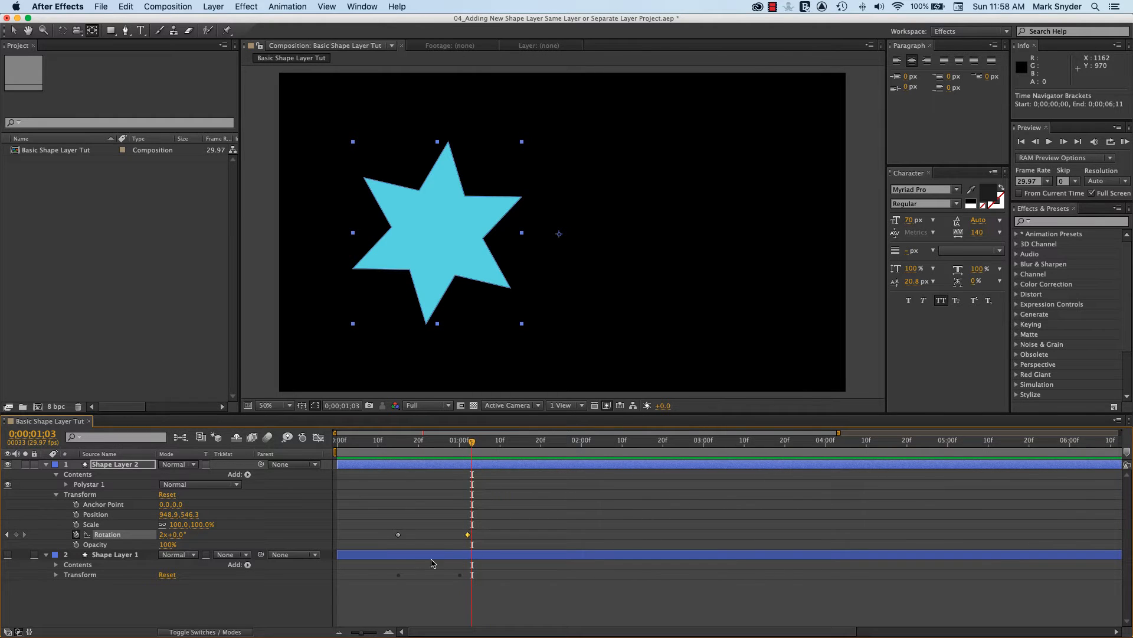
pyautogui.click(161, 537)
pyautogui.write('3')
pyautogui.press('Return')
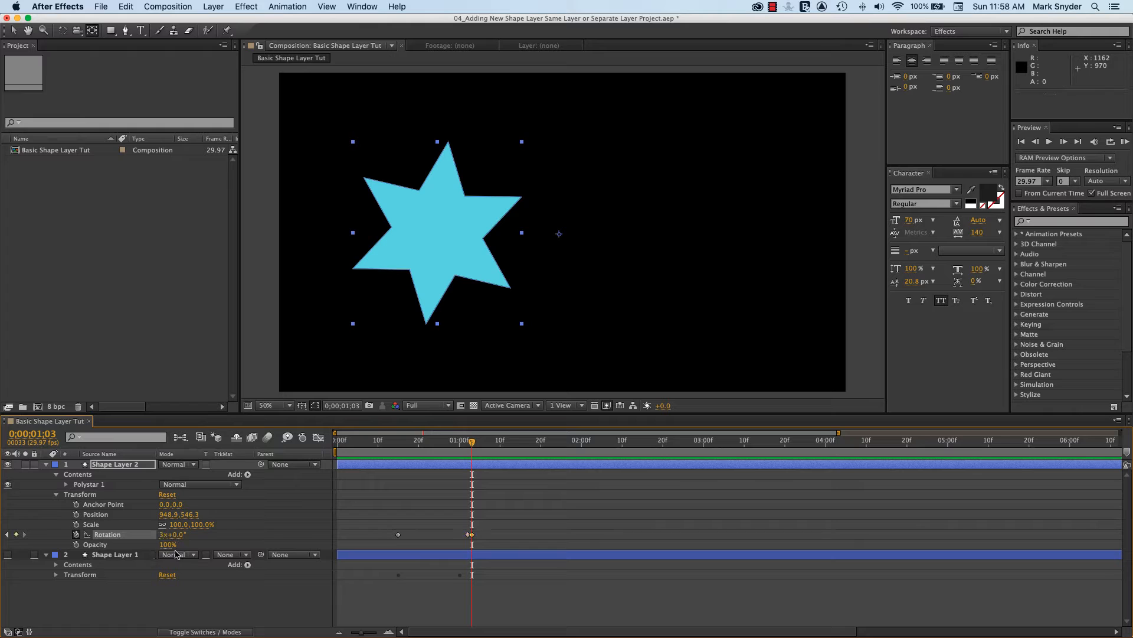
pyautogui.click(473, 539)
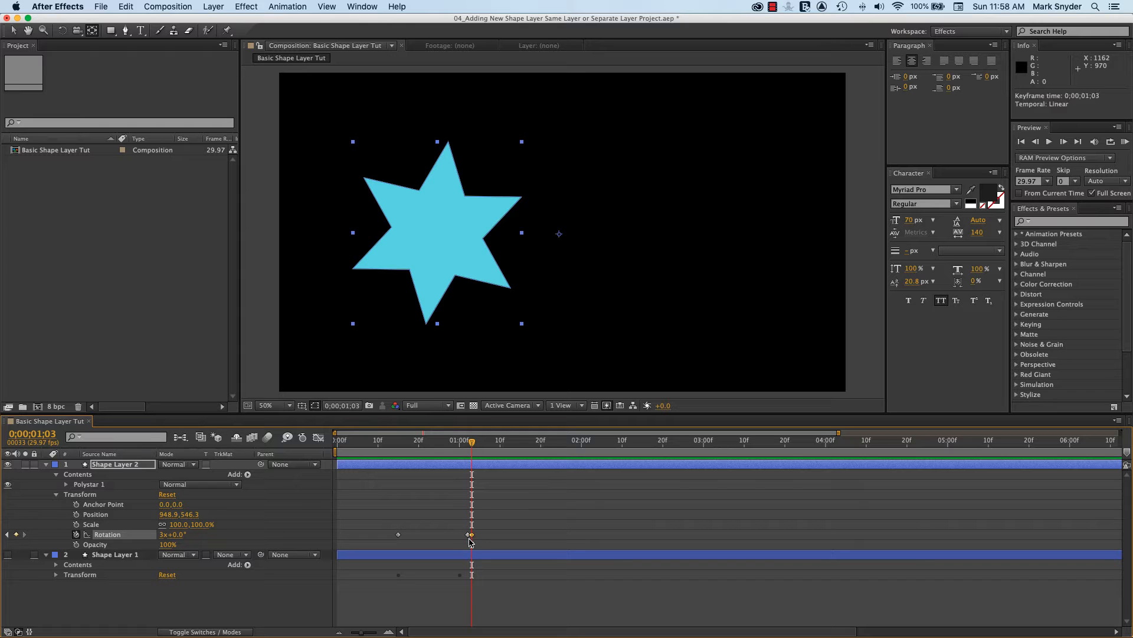
pyautogui.press('super+z')
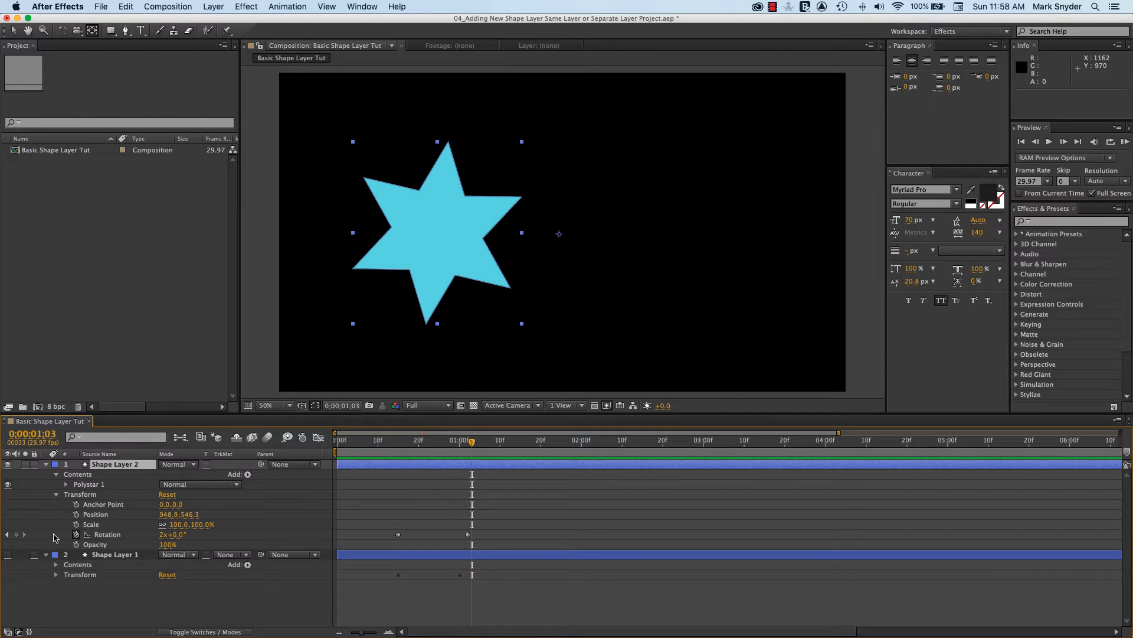
# Move Shape Layer 2's anchor point to the star's center, at about -413.1, -3.7, and preview the rotation
pyautogui.click(8, 535)
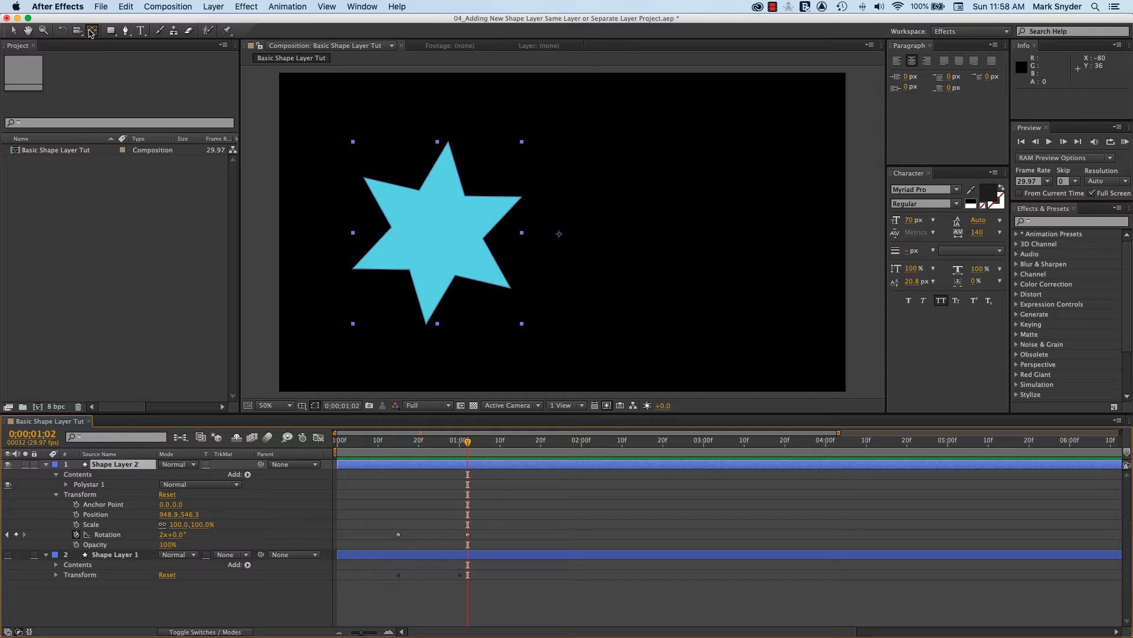
pyautogui.moveTo(558, 237); pyautogui.dragTo(440, 246)
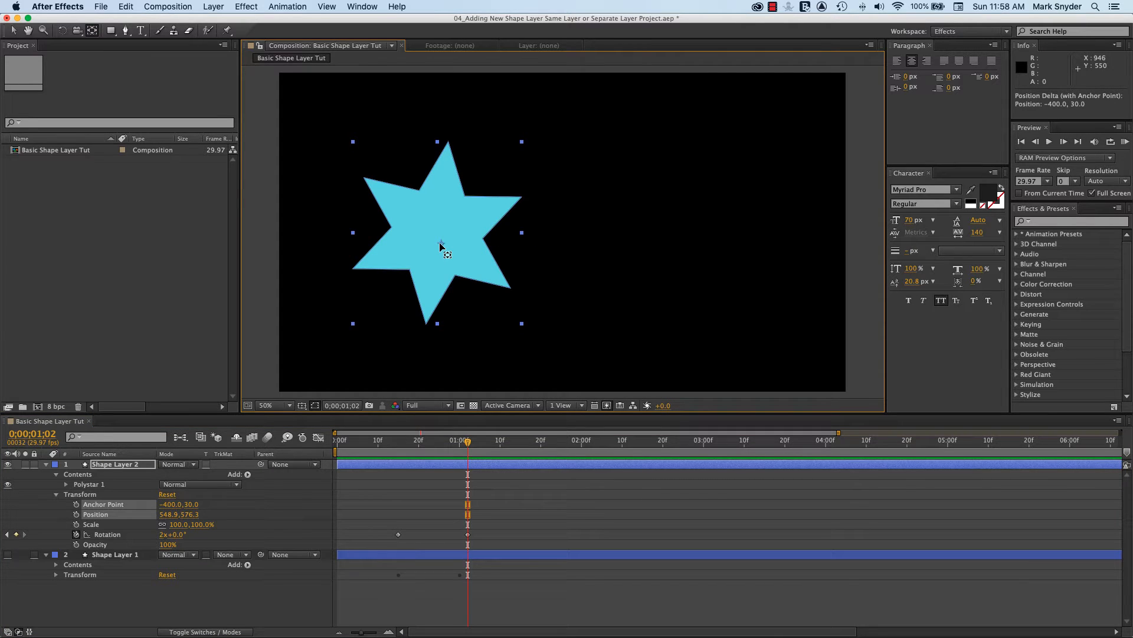
pyautogui.moveTo(441, 248); pyautogui.dragTo(443, 235)
pyautogui.moveTo(468, 451); pyautogui.dragTo(380, 455)
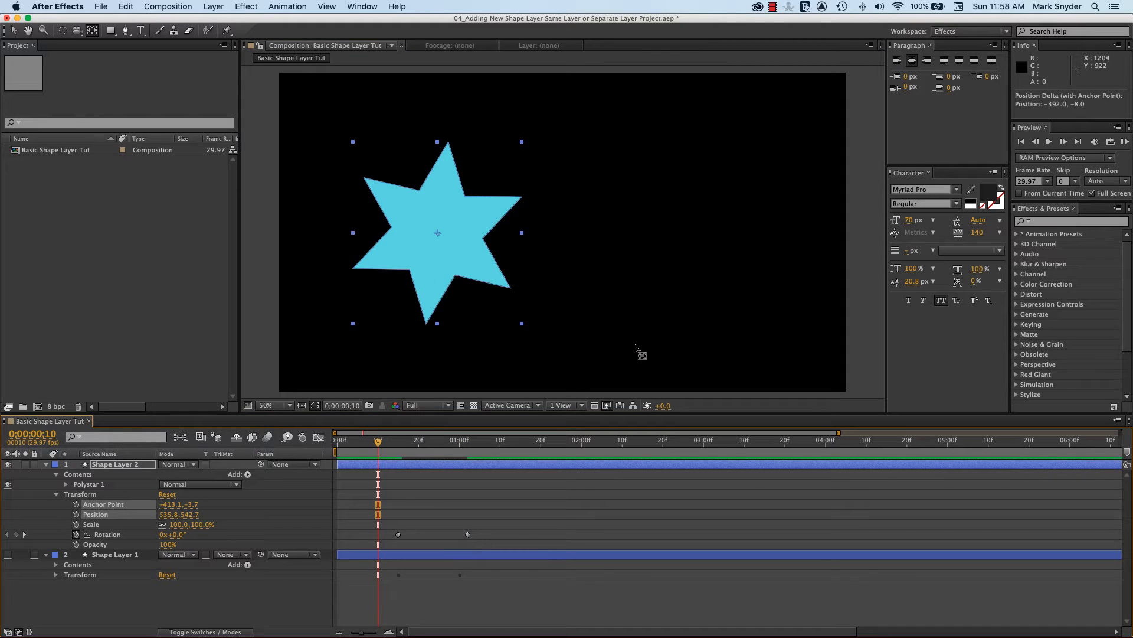
pyautogui.press('space')
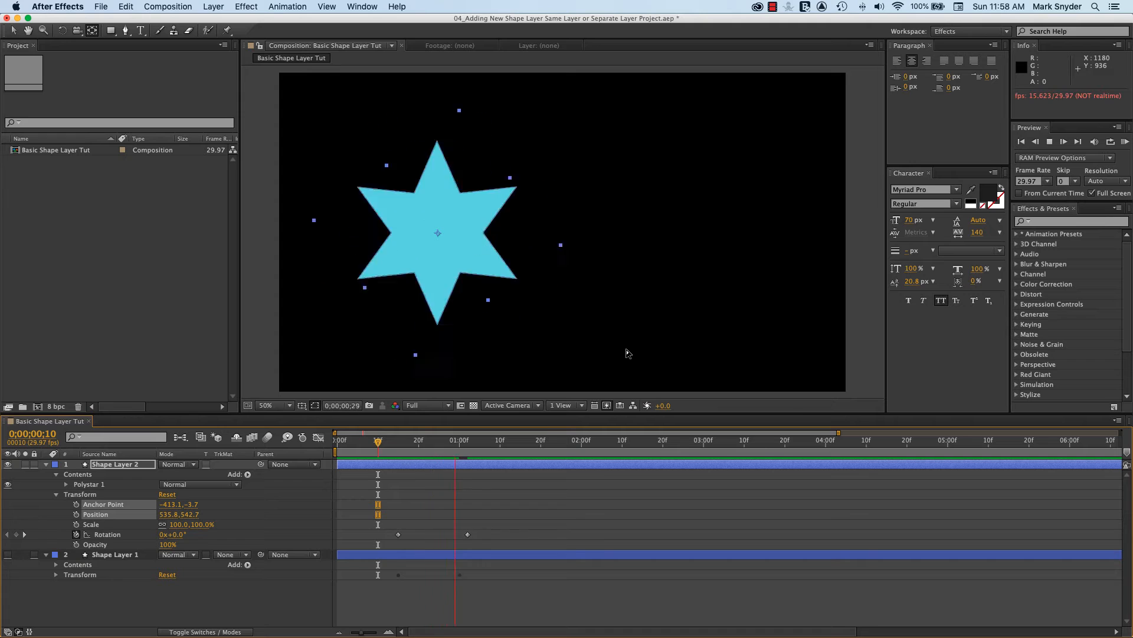
pyautogui.press('space')
# Hide Shape Layer 2, collapse its Contents and Transform properties, and leave the layer selected
pyautogui.moveTo(512, 444); pyautogui.dragTo(383, 483)
pyautogui.click(8, 464)
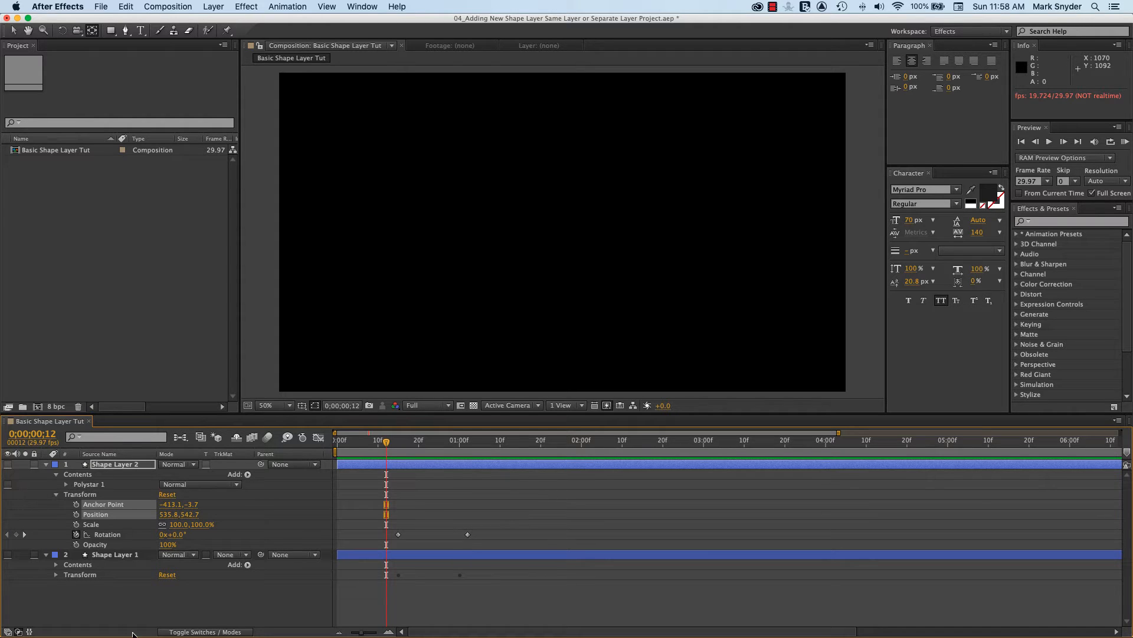
pyautogui.click(56, 474)
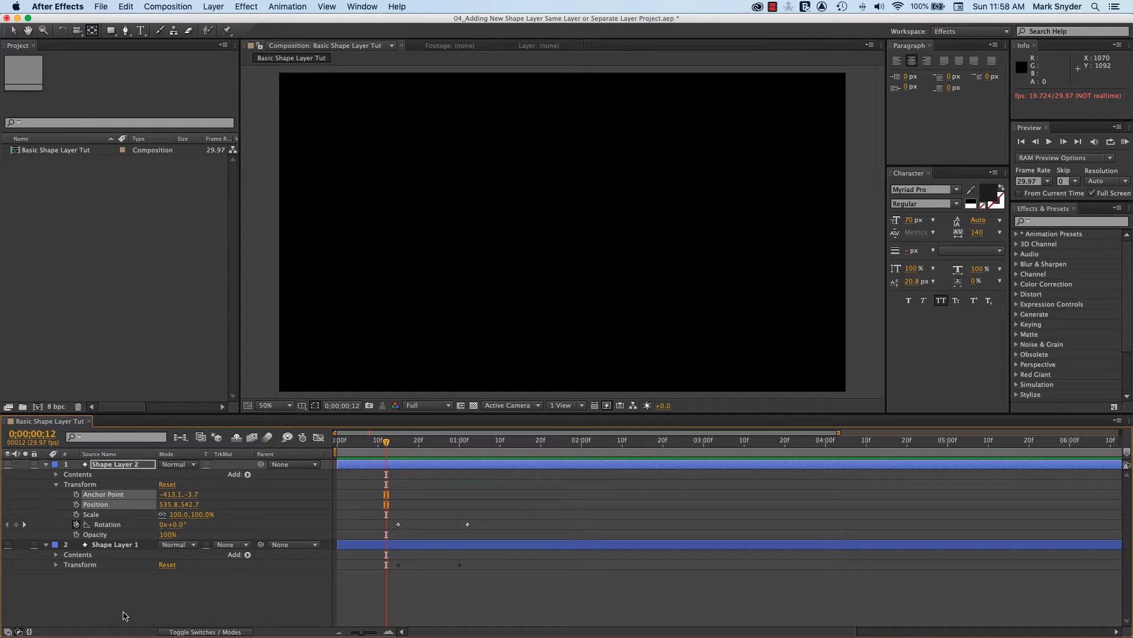
pyautogui.click(124, 614)
pyautogui.click(56, 485)
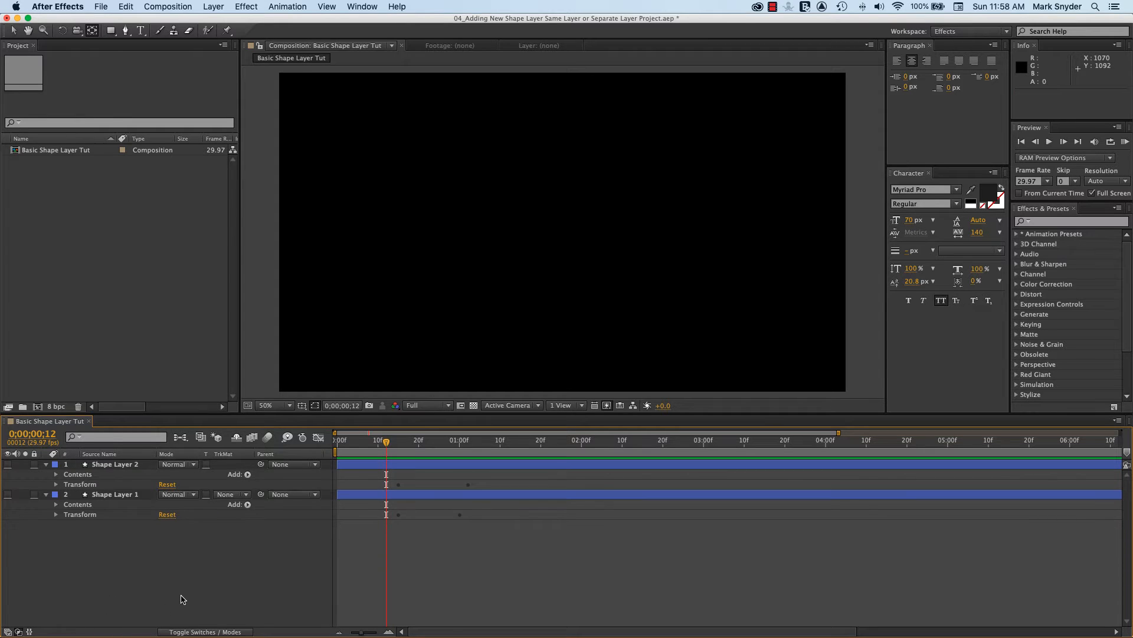
pyautogui.click(130, 466)
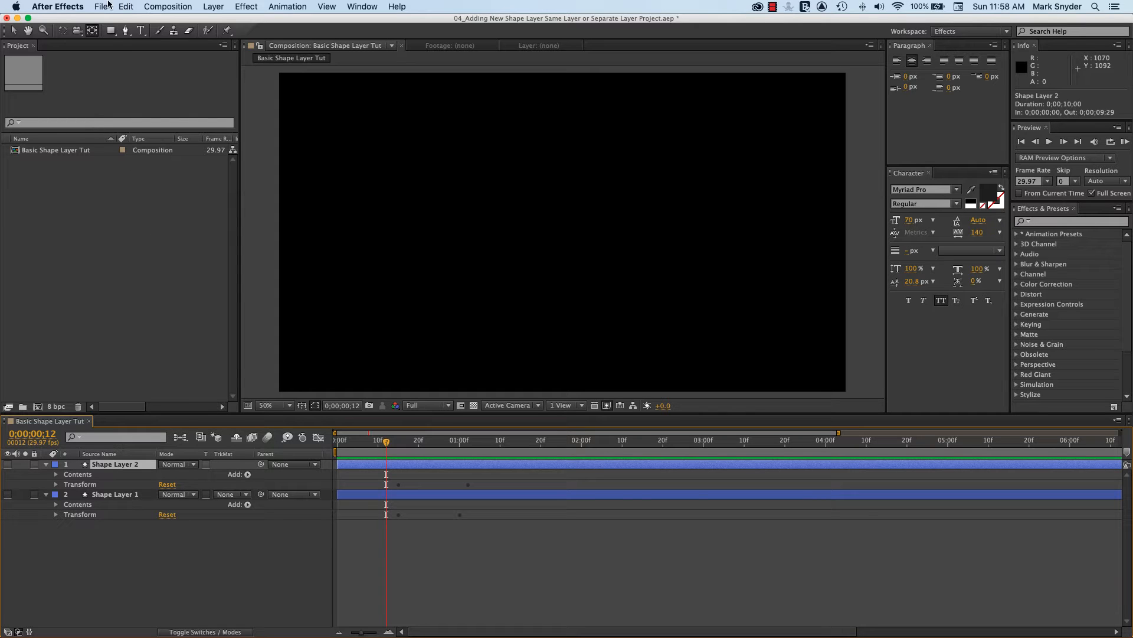
pyautogui.click(110, 30)
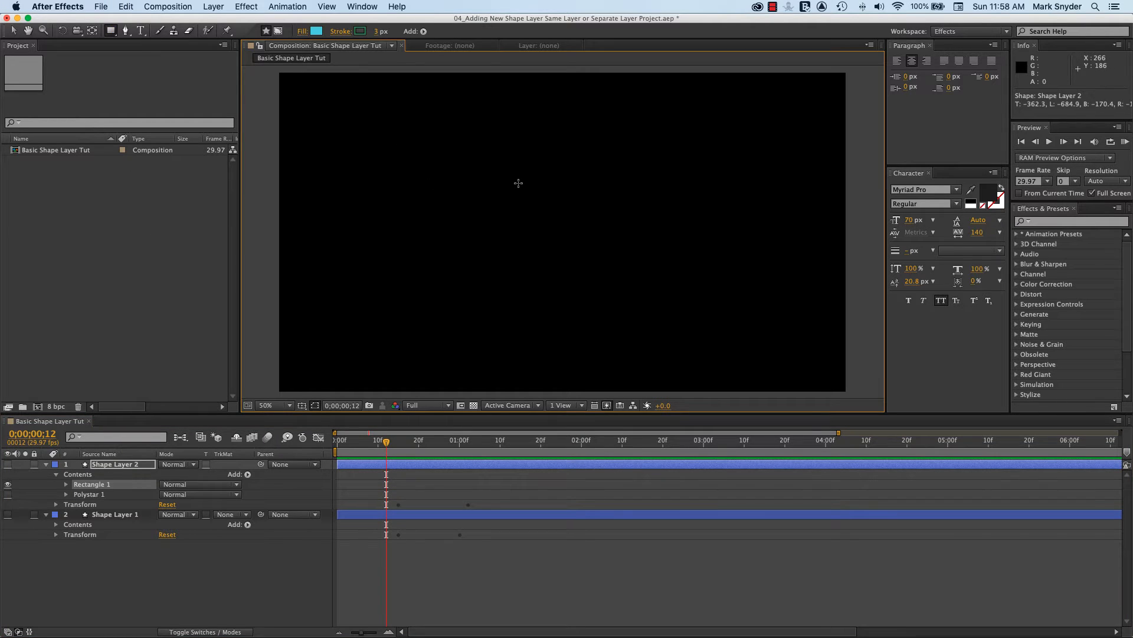
pyautogui.moveTo(352, 148); pyautogui.dragTo(498, 186)
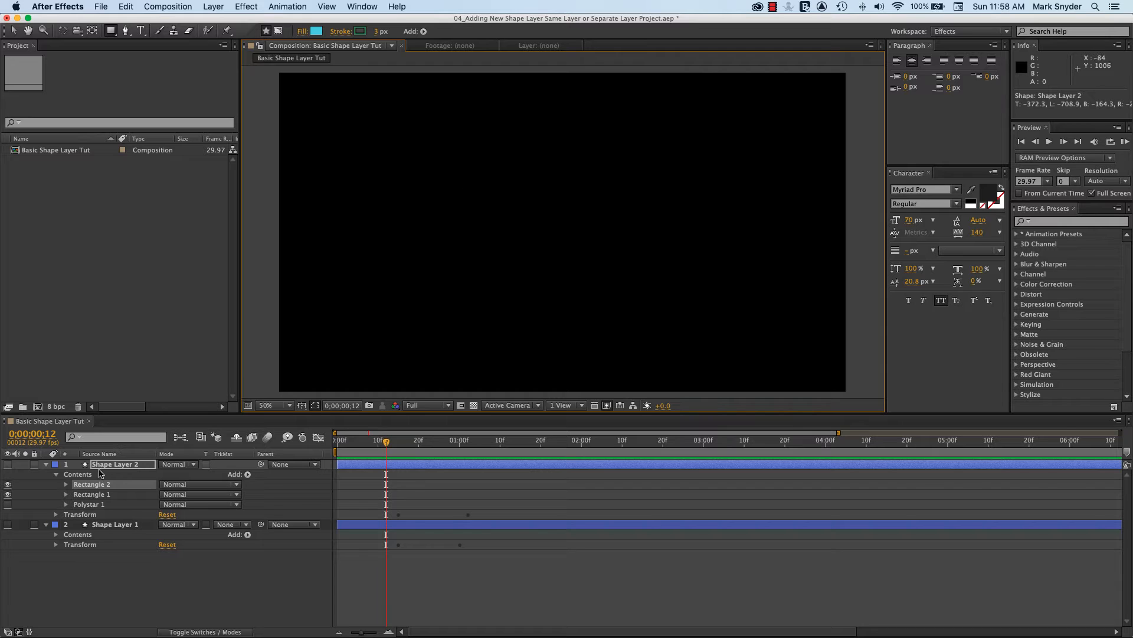
pyautogui.click(123, 464)
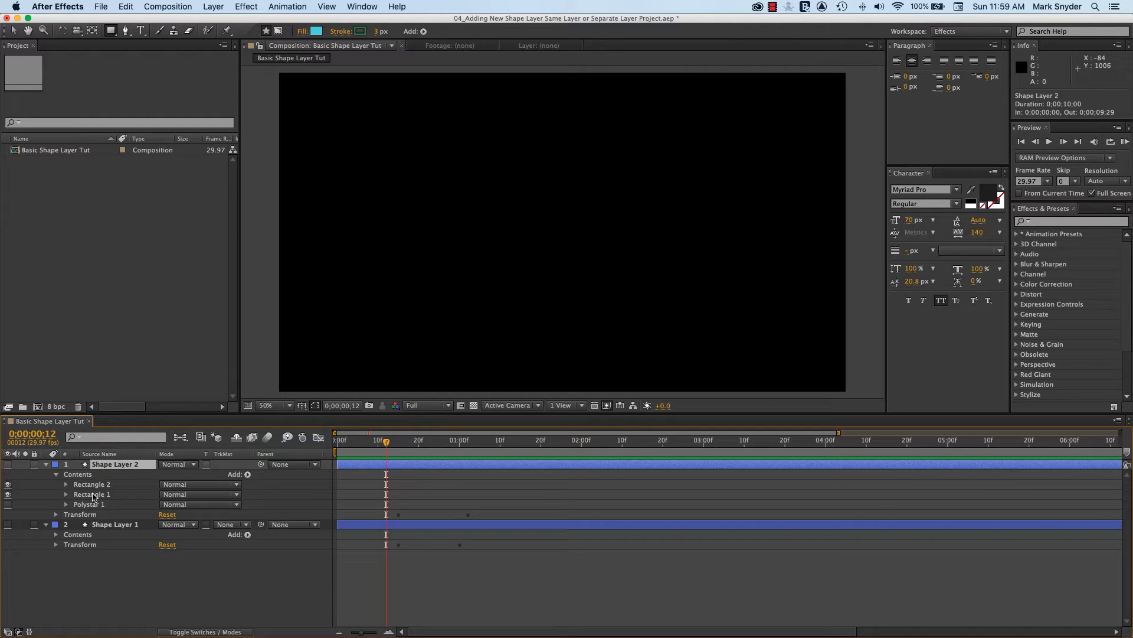
pyautogui.click(93, 494)
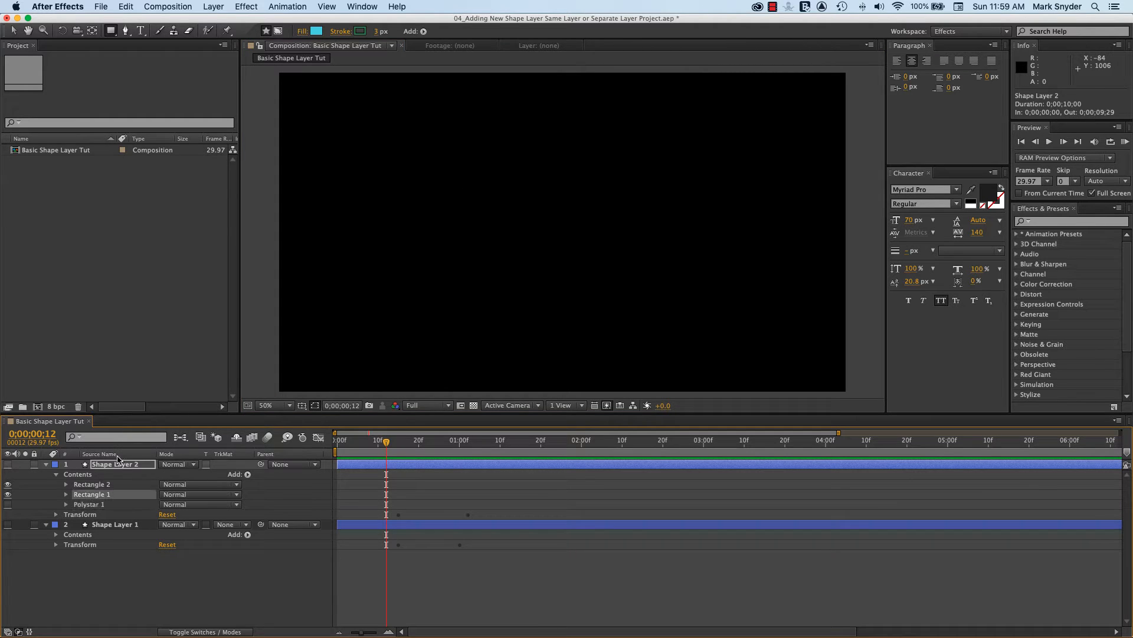
pyautogui.press('Delete')
pyautogui.click(109, 485)
pyautogui.press('Delete')
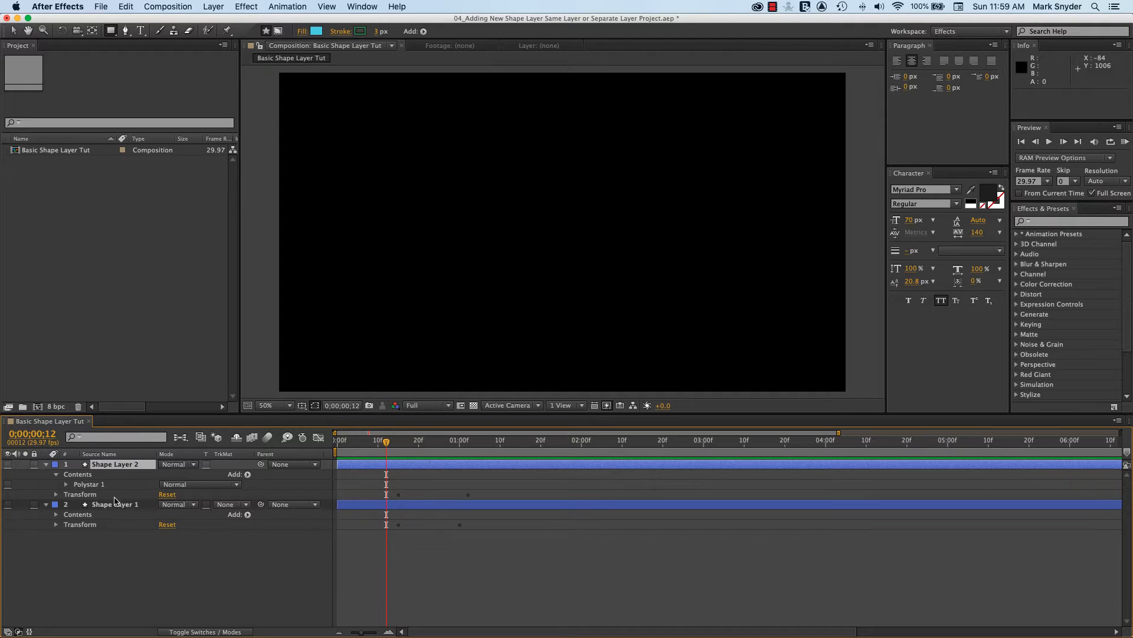
# With no layer selected, draw a rectangle on a new shape layer in the composition's upper-left area and fill it with orange, about RGB 223, 175, 92
pyautogui.click(114, 553)
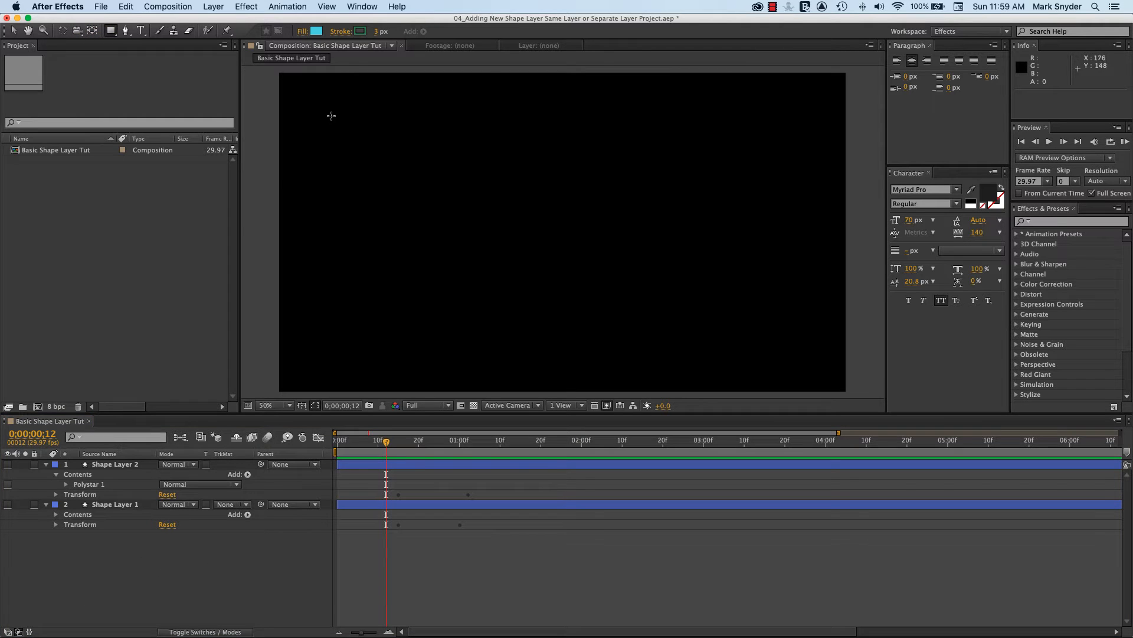
pyautogui.moveTo(326, 109); pyautogui.dragTo(496, 175)
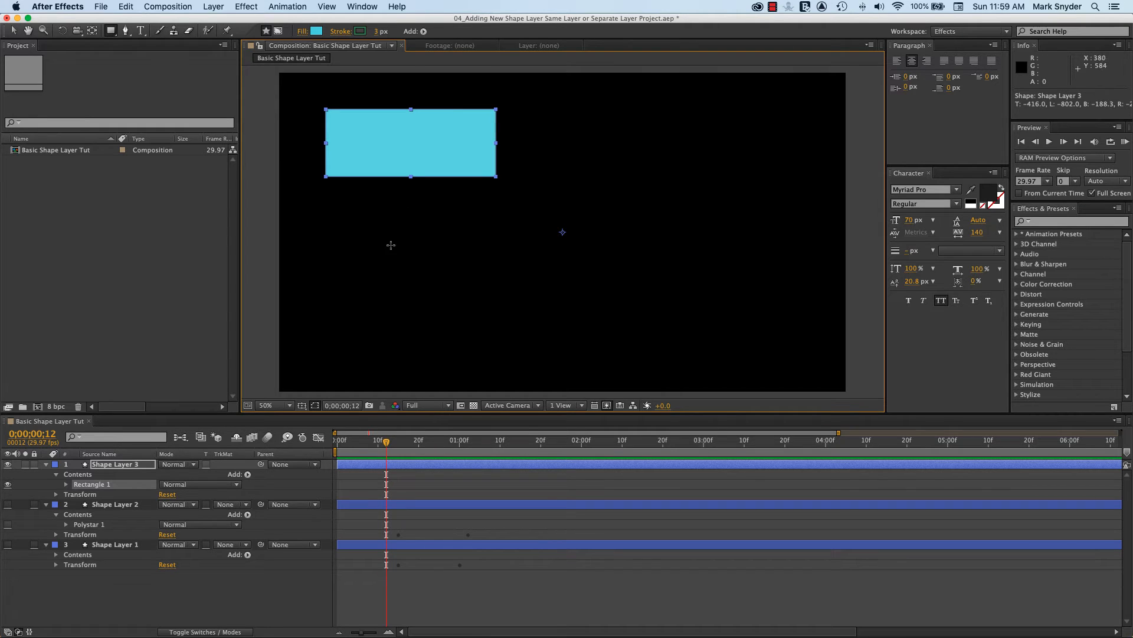
pyautogui.click(316, 33)
pyautogui.click(175, 204)
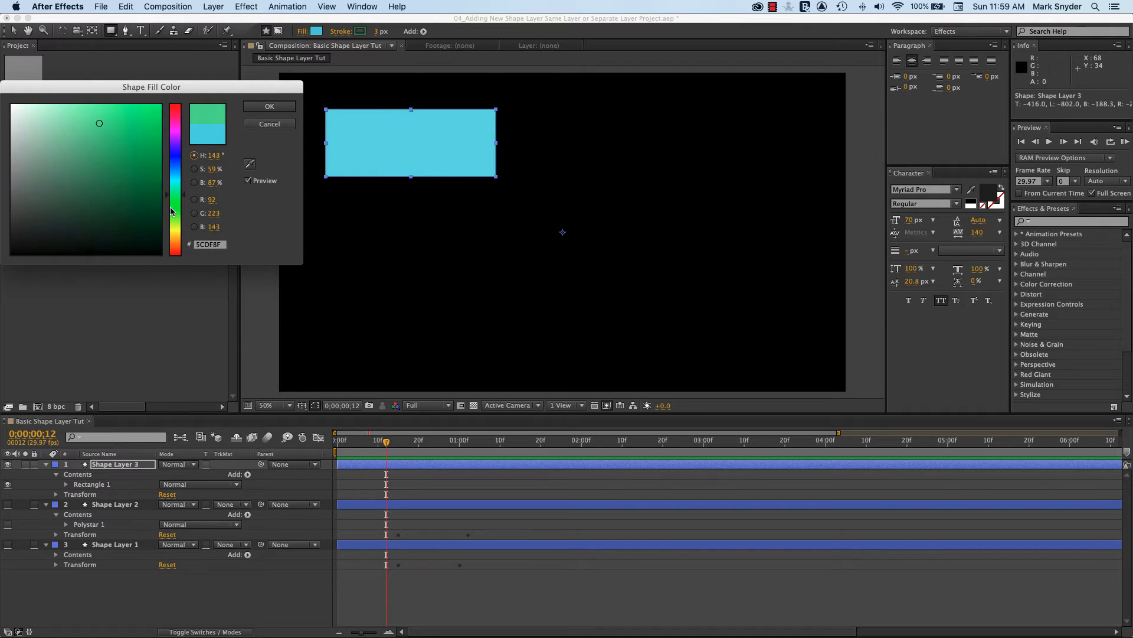
pyautogui.moveTo(174, 192); pyautogui.dragTo(176, 241)
pyautogui.click(270, 107)
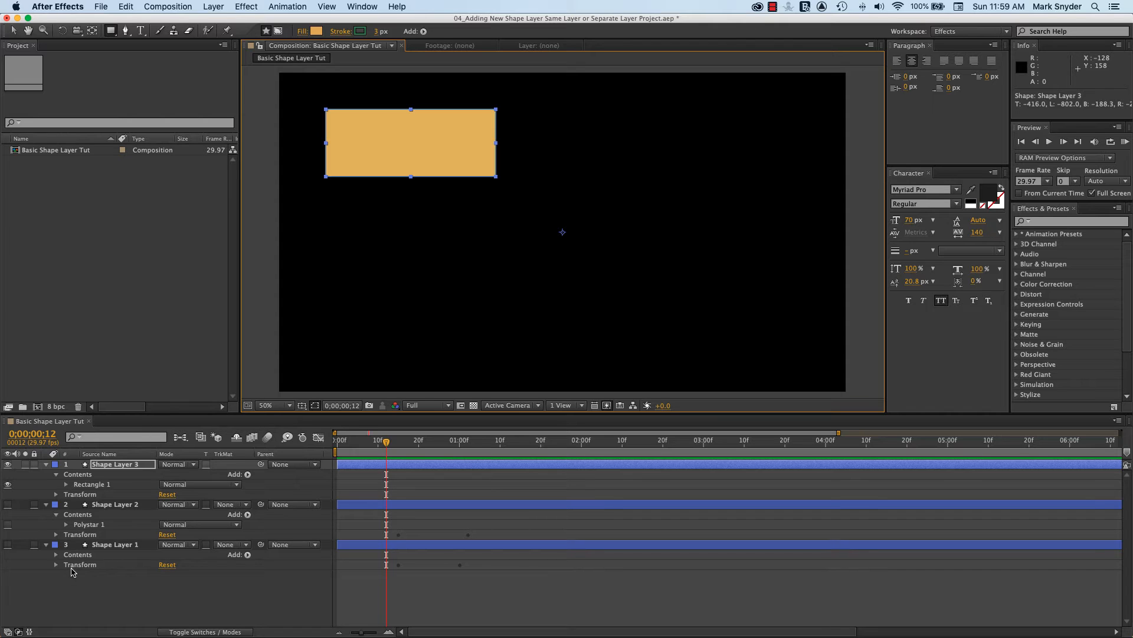
# Collapse Shape Layer 2 and Shape Layer 1, and move the orange rectangle to just below and left of the composition's center
pyautogui.click(46, 504)
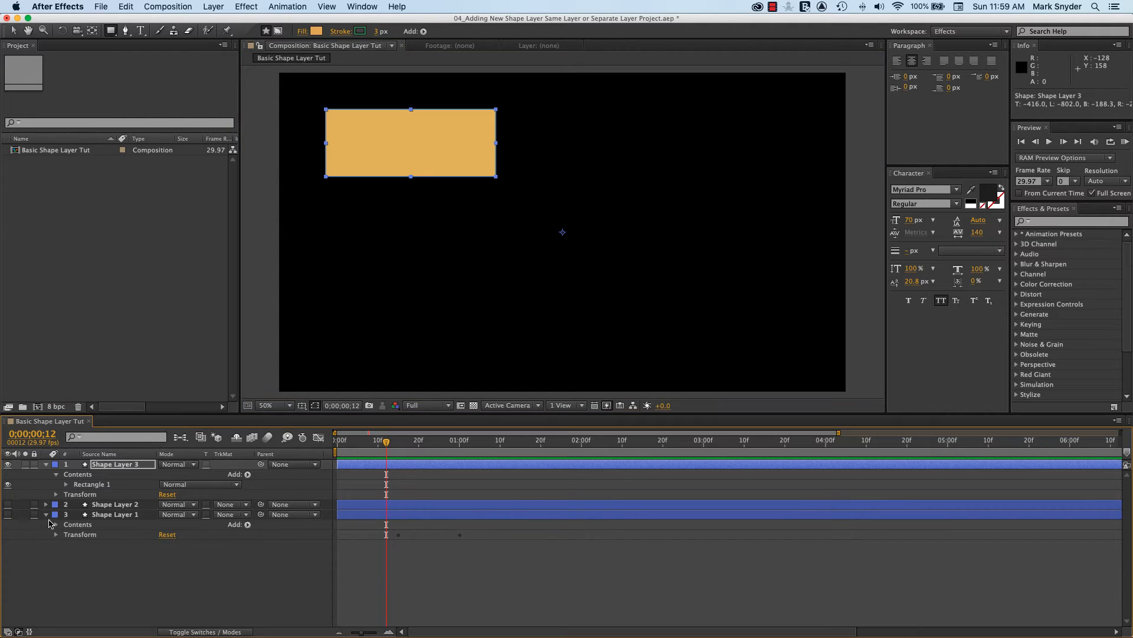
pyautogui.click(47, 515)
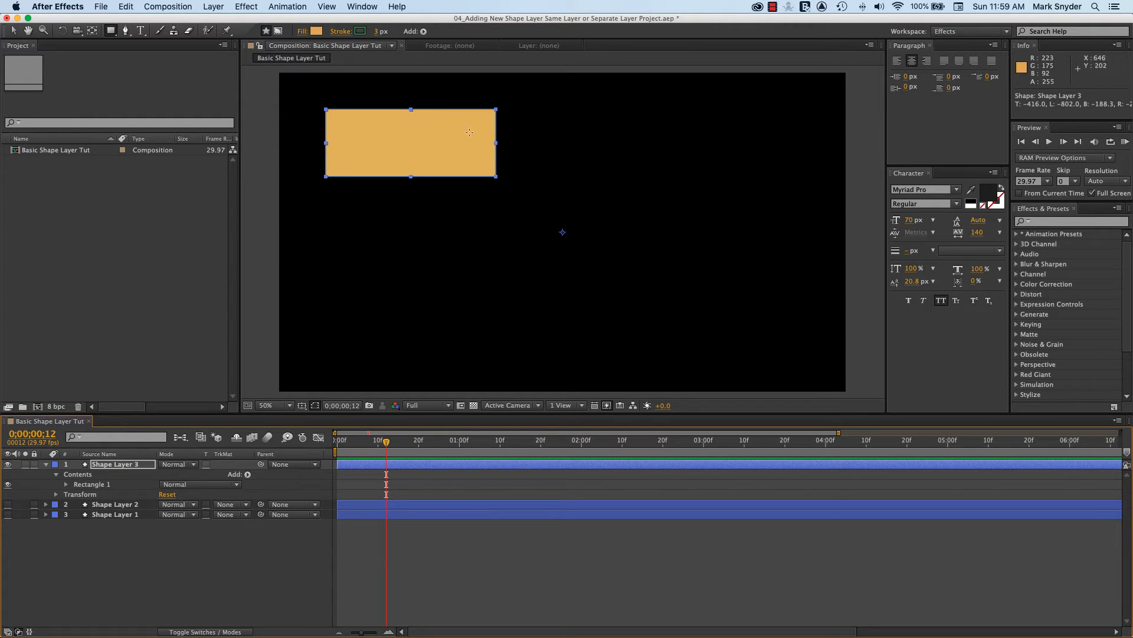
pyautogui.click(13, 31)
pyautogui.moveTo(369, 144); pyautogui.dragTo(500, 240)
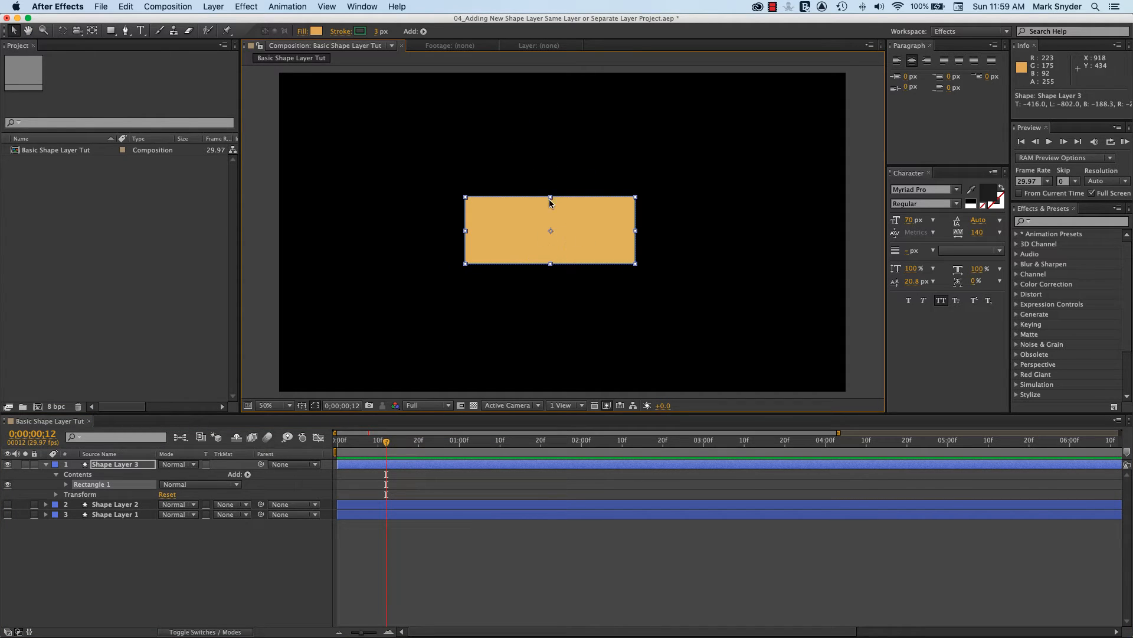
pyautogui.moveTo(598, 239); pyautogui.dragTo(580, 293)
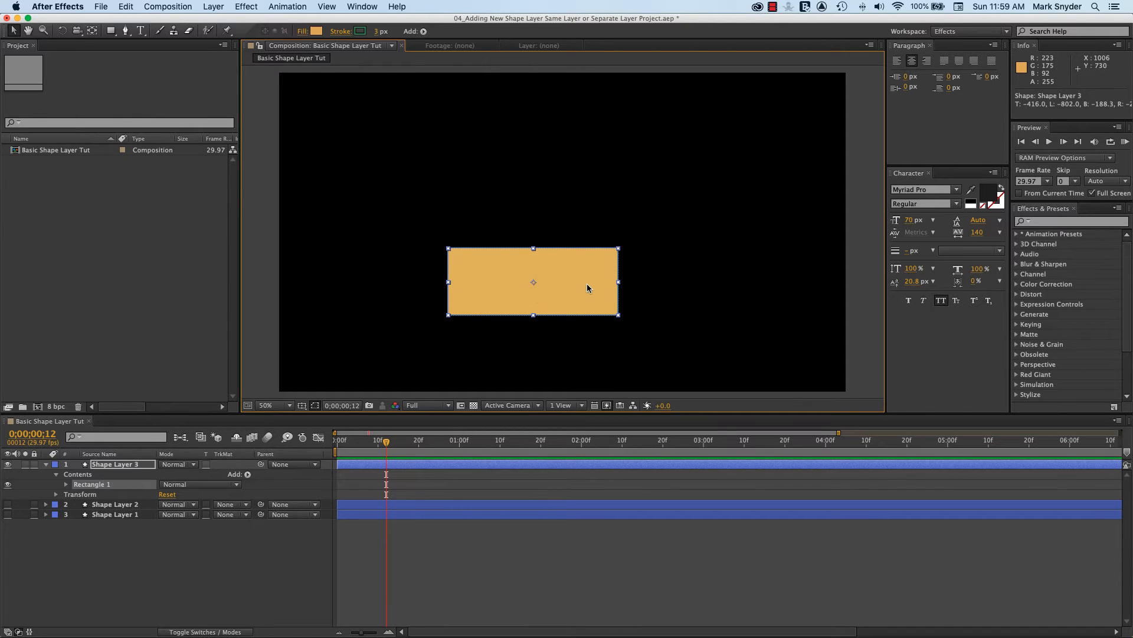
pyautogui.moveTo(587, 283); pyautogui.dragTo(548, 313)
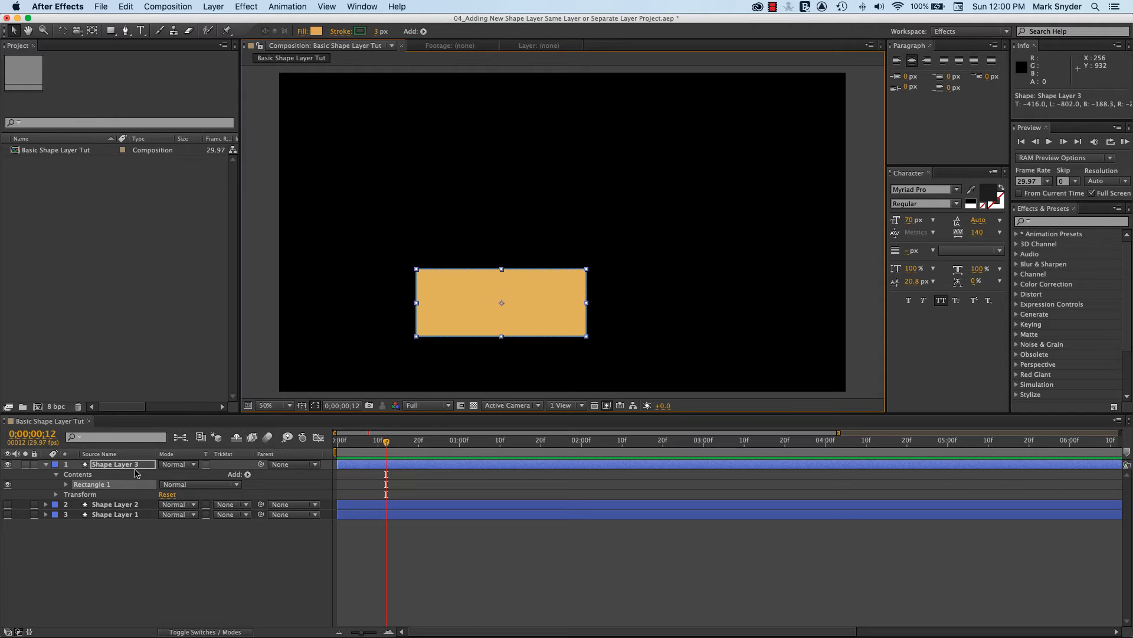
# Expand Shape Layer 3's Transform properties and move the whole layer to a Position of about 990, 564
pyautogui.click(55, 495)
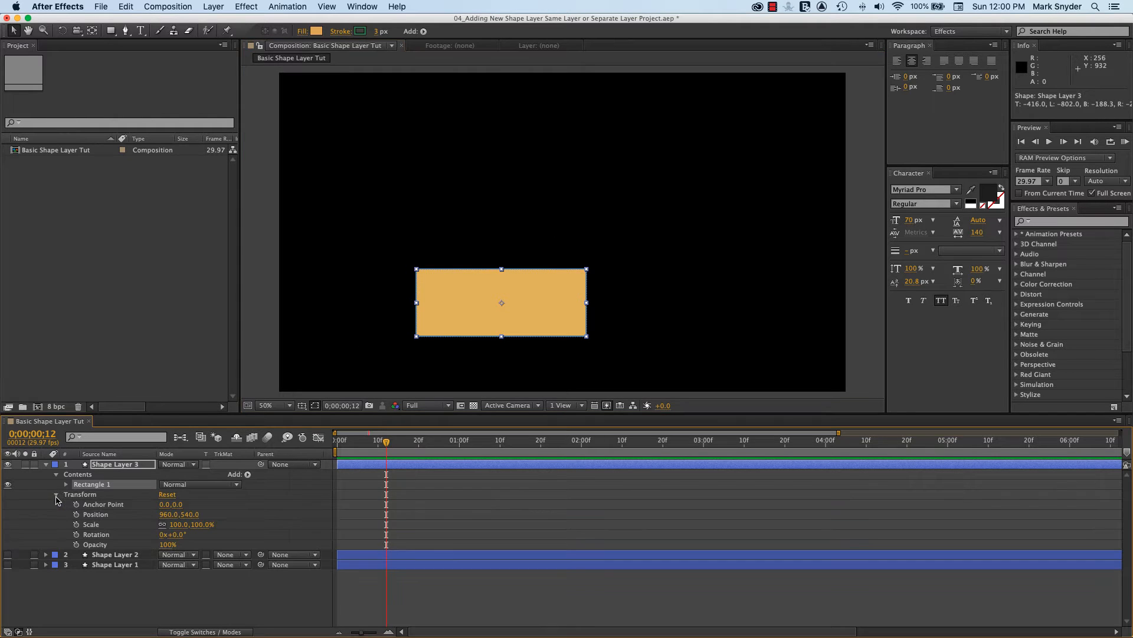
pyautogui.click(96, 515)
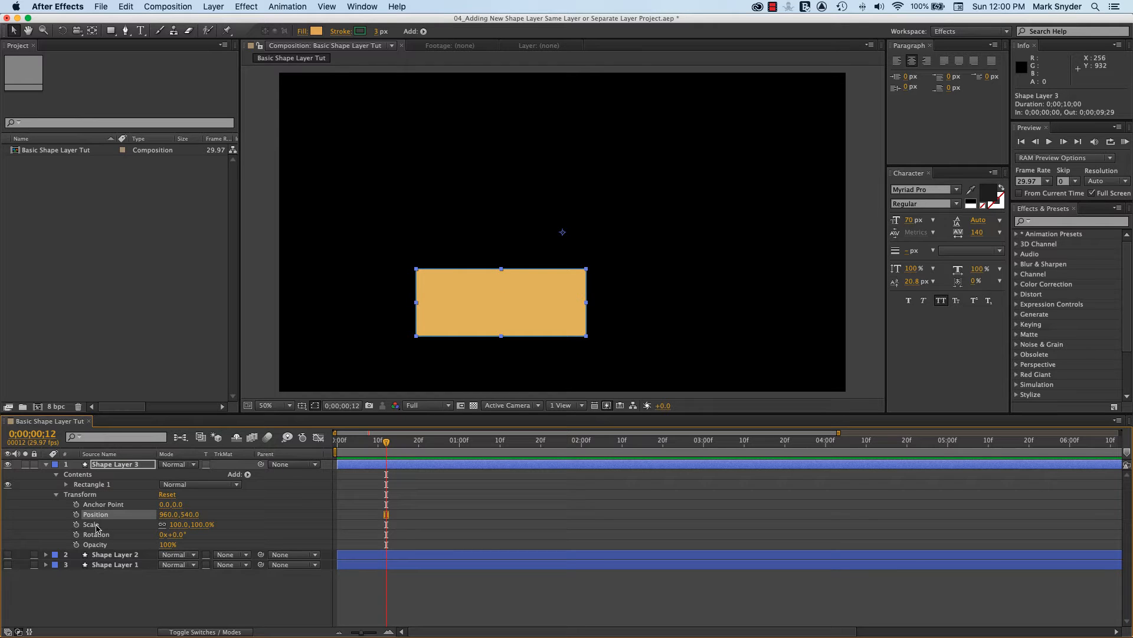
pyautogui.click(96, 524)
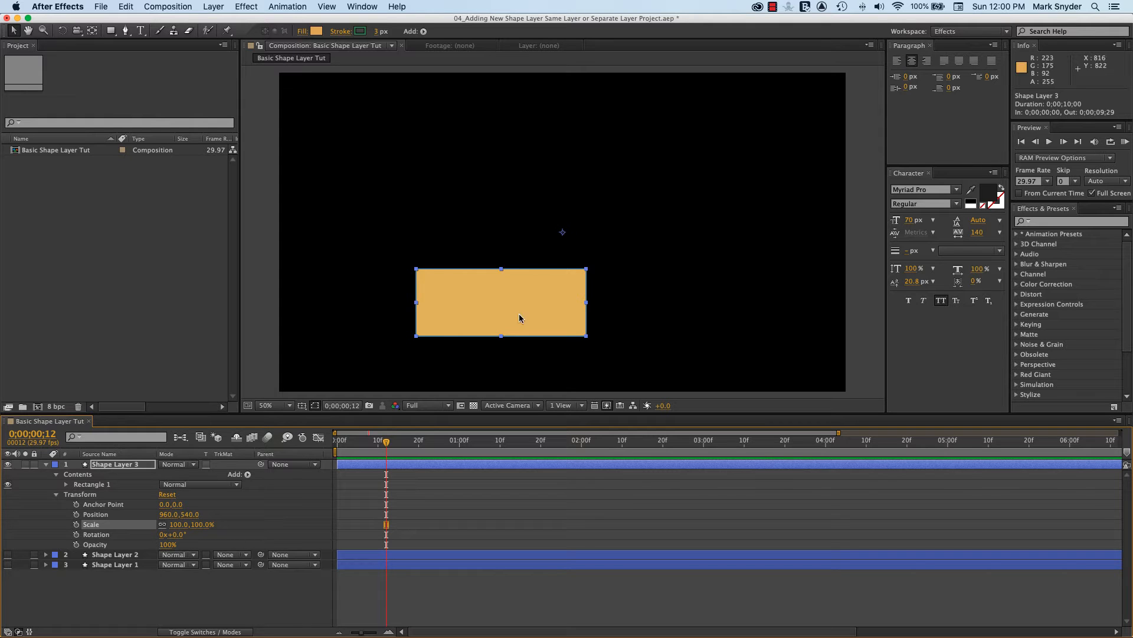
pyautogui.moveTo(553, 318)
pyautogui.mouseDown()
pyautogui.moveTo(513, 337)
pyautogui.moveTo(575, 277)
pyautogui.moveTo(565, 307)
pyautogui.mouseUp()
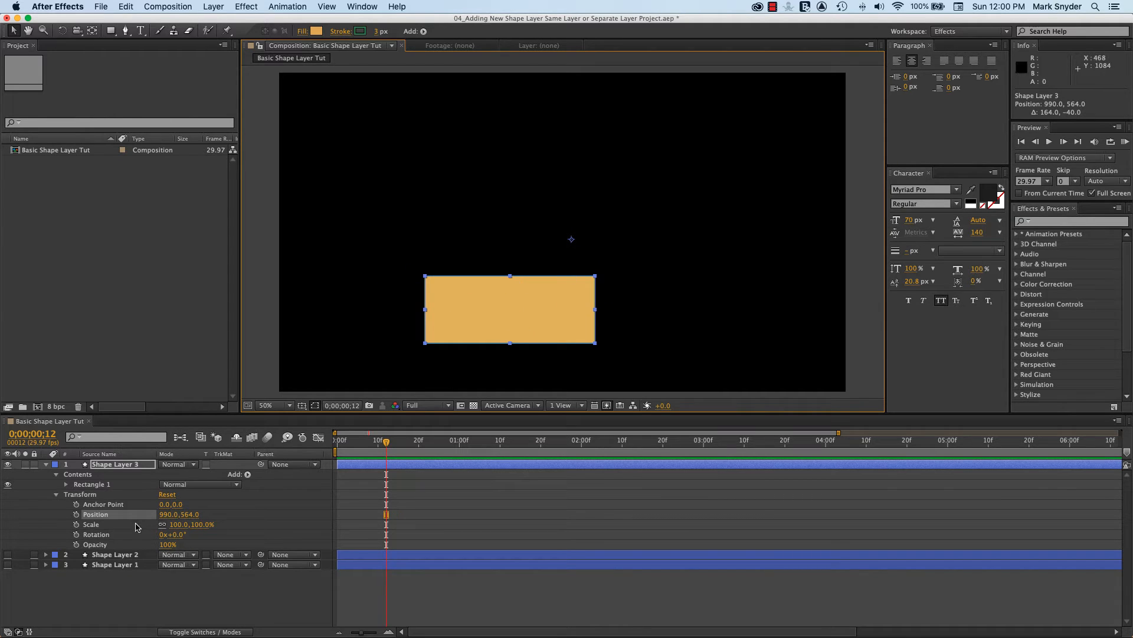
# Try a Position keyframe on Shape Layer 3 at 0;00;00;16, shift it to 0;00;01;01, and delete it again
pyautogui.moveTo(387, 443); pyautogui.dragTo(402, 442)
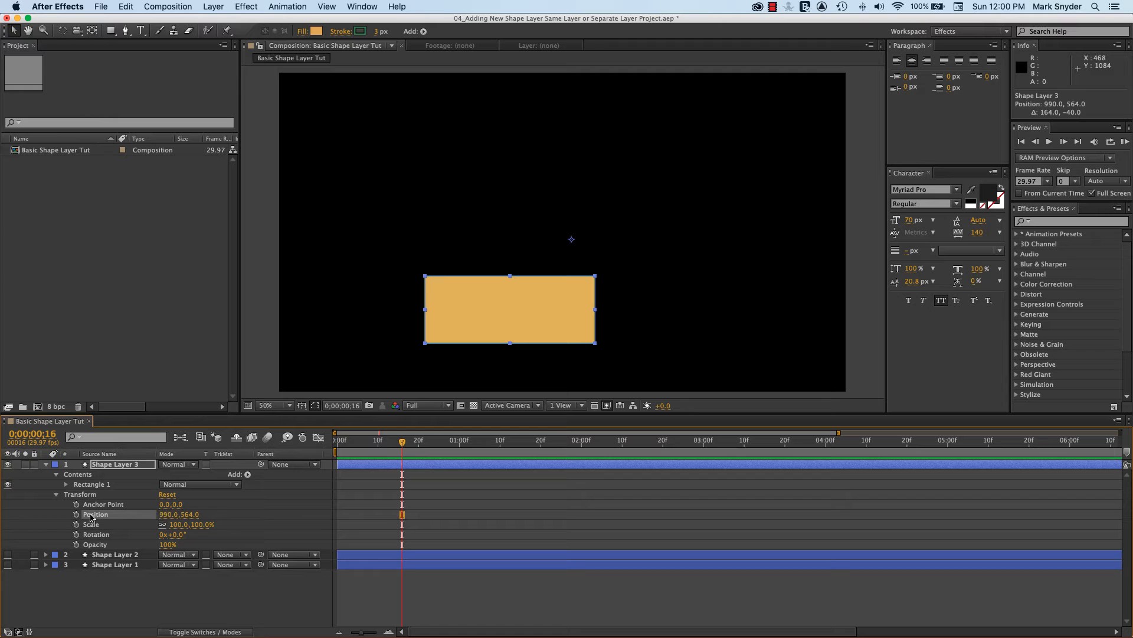
pyautogui.click(76, 515)
pyautogui.moveTo(404, 445)
pyautogui.mouseDown()
pyautogui.moveTo(455, 443)
pyautogui.moveTo(423, 443)
pyautogui.mouseUp()
pyautogui.moveTo(402, 518); pyautogui.dragTo(463, 514)
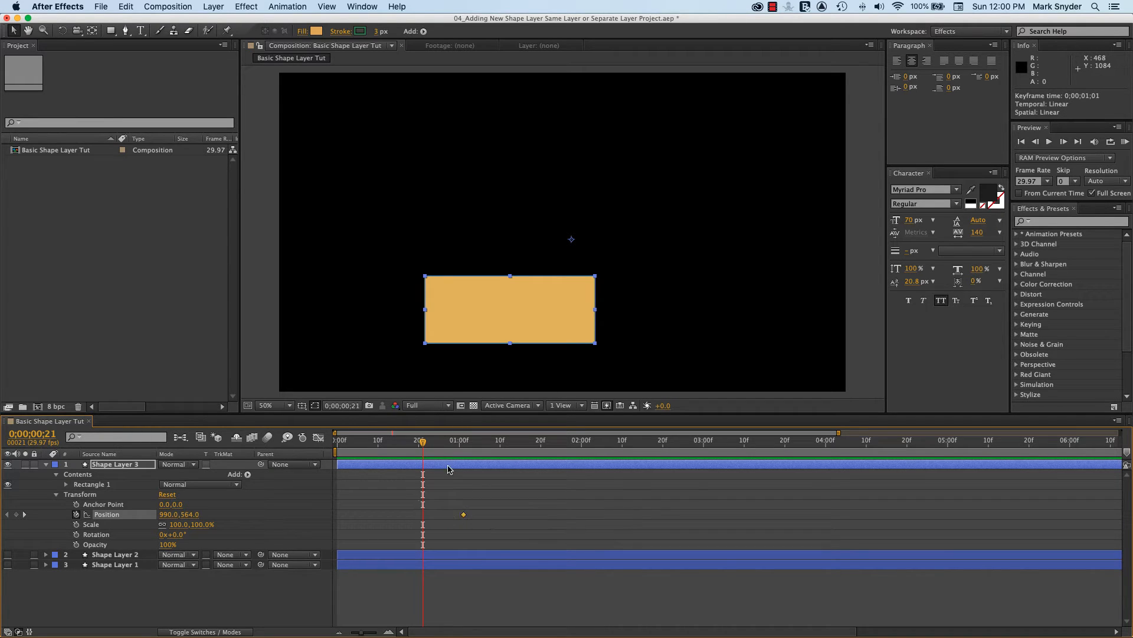
pyautogui.moveTo(423, 442); pyautogui.dragTo(395, 443)
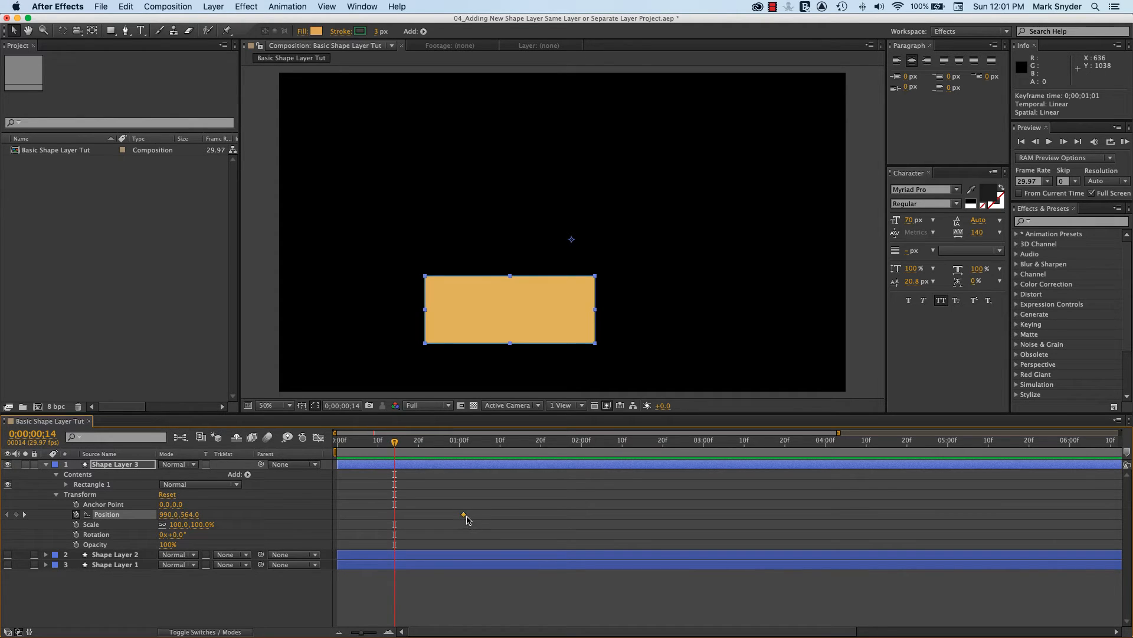
pyautogui.press('Delete')
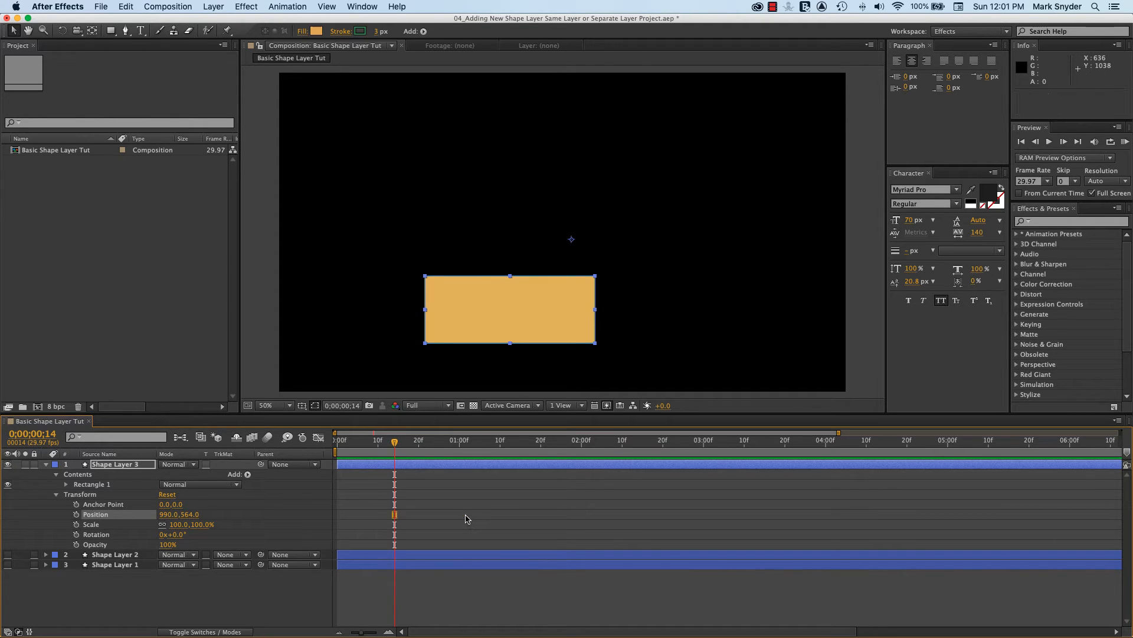
# Animate Shape Layer 3's Scale with keyframes of 0% at 0;00;00;14 and 100% at 0;00;01;00
pyautogui.click(93, 525)
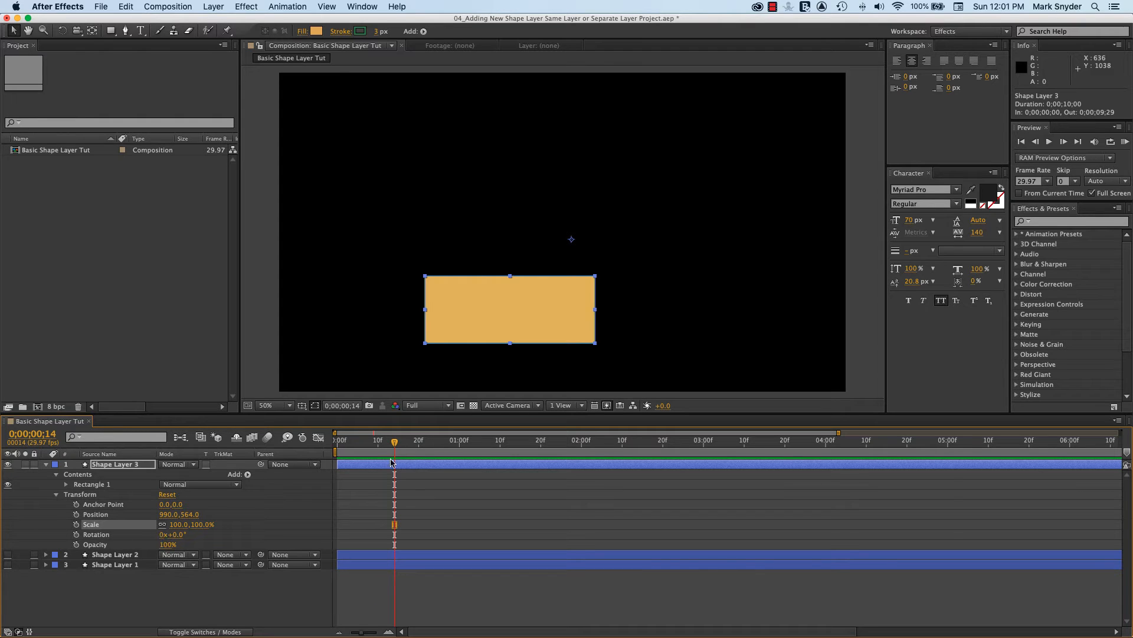
pyautogui.moveTo(396, 445); pyautogui.dragTo(459, 444)
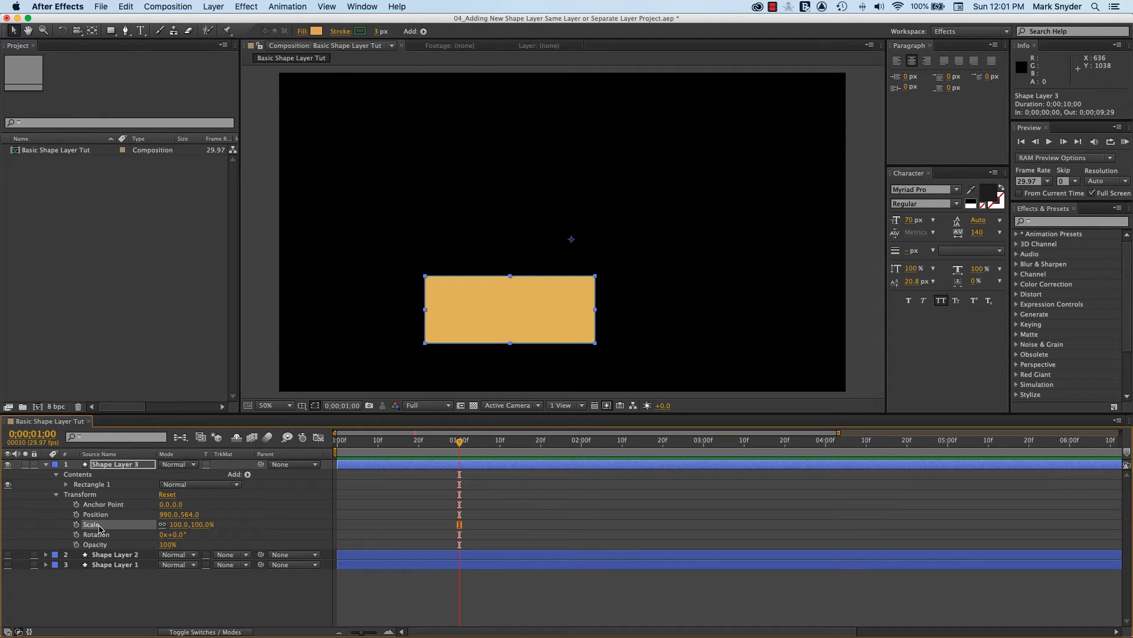
pyautogui.click(76, 525)
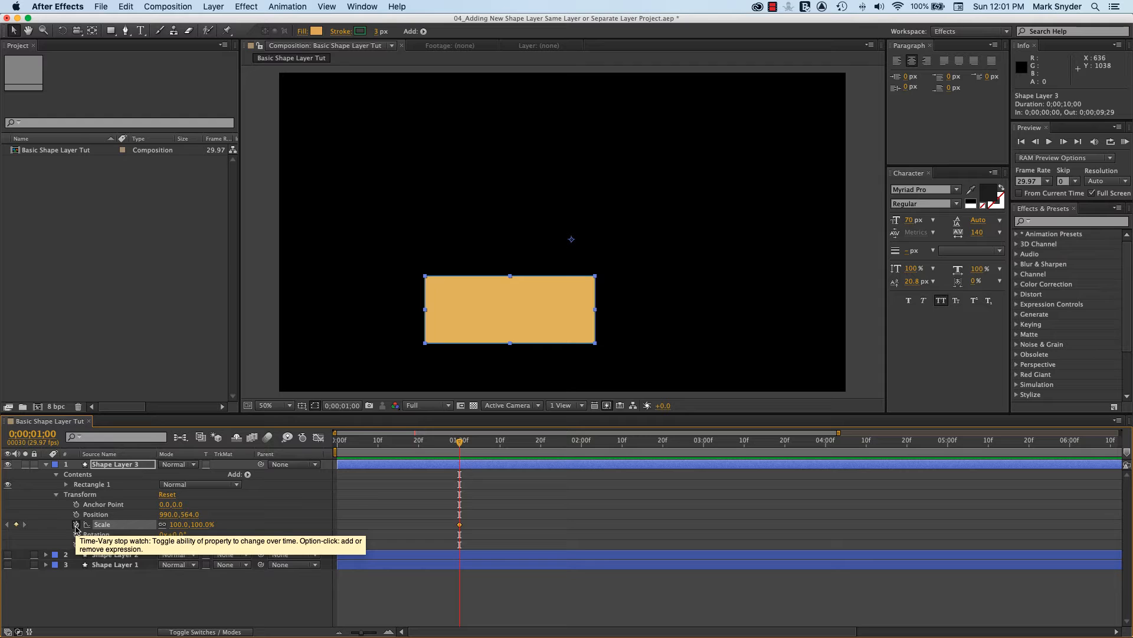
pyautogui.moveTo(459, 442); pyautogui.dragTo(394, 459)
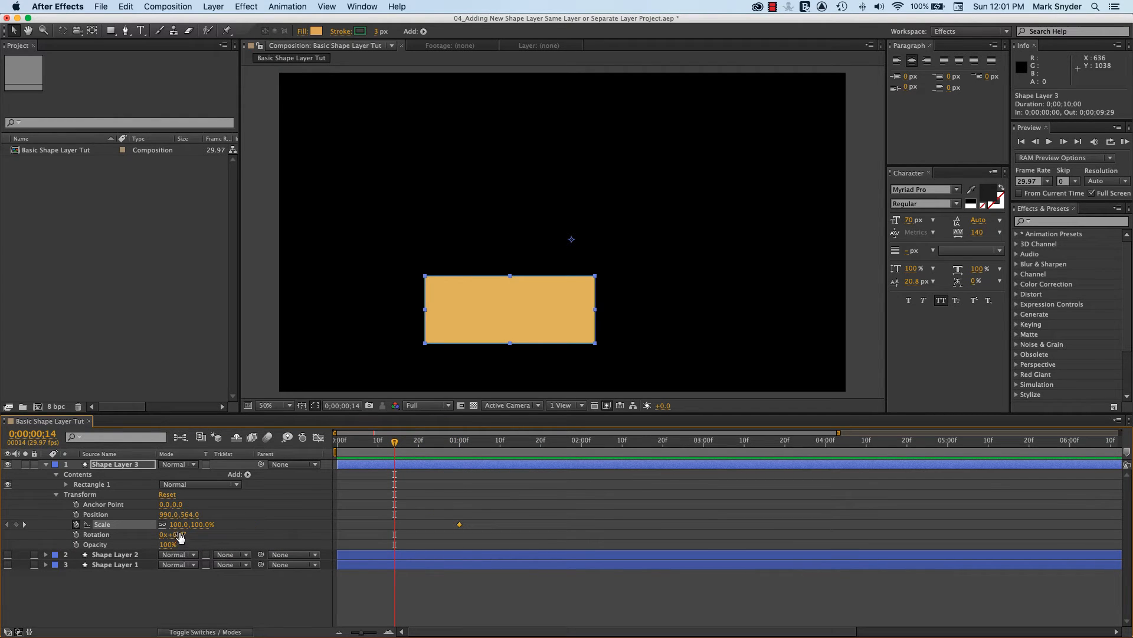
pyautogui.click(179, 525)
pyautogui.write('0')
pyautogui.press('Return')
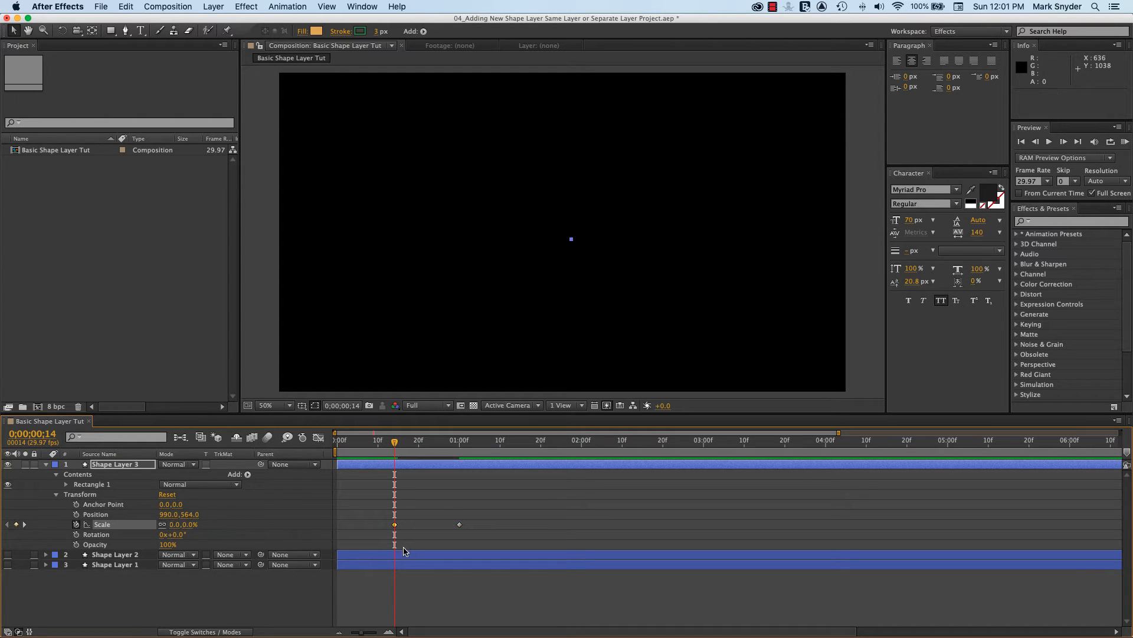
# Check the rectangle's scaling by stepping between the two Scale keyframes and playing it back repeatedly, finishing at the 0;00;01;00 keyframe
pyautogui.click(25, 525)
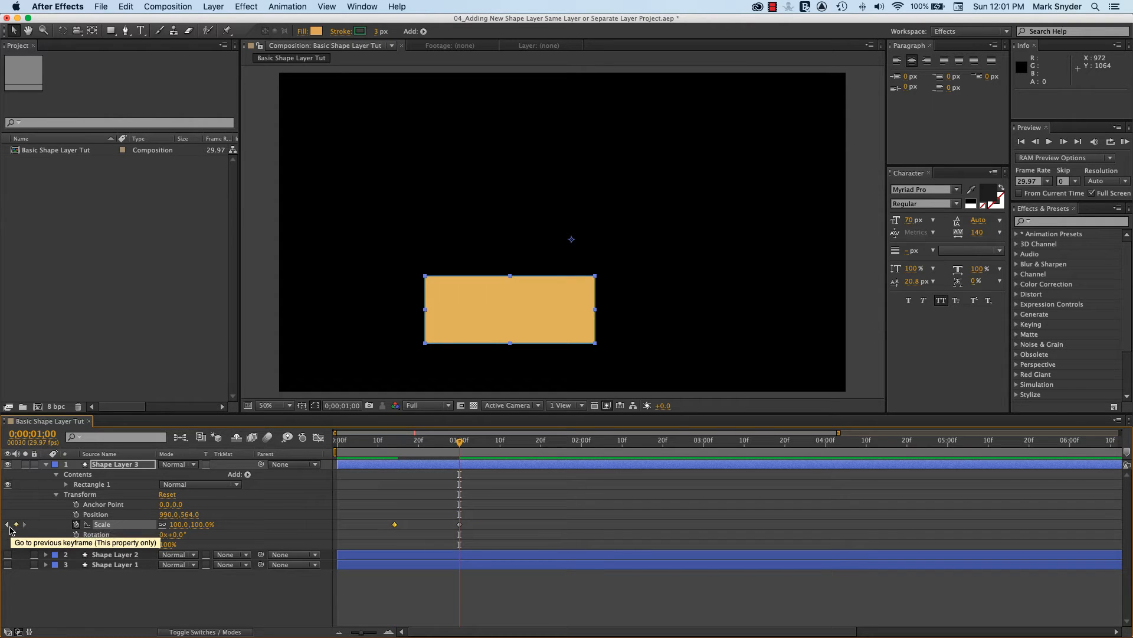
pyautogui.click(8, 524)
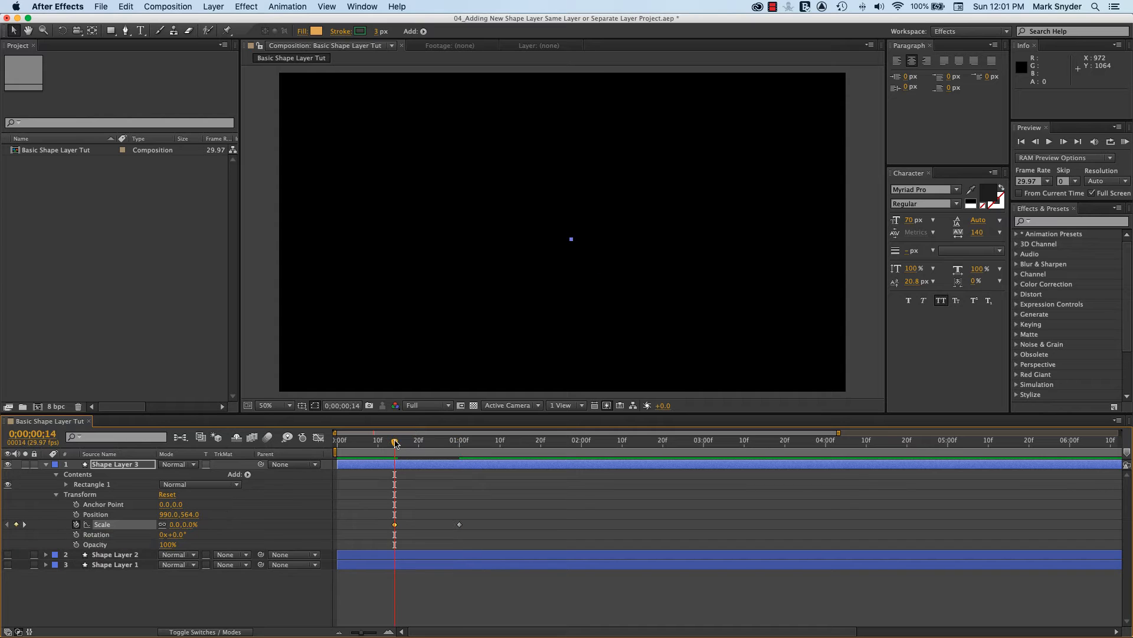
pyautogui.moveTo(395, 443); pyautogui.dragTo(362, 453)
pyautogui.press('space')
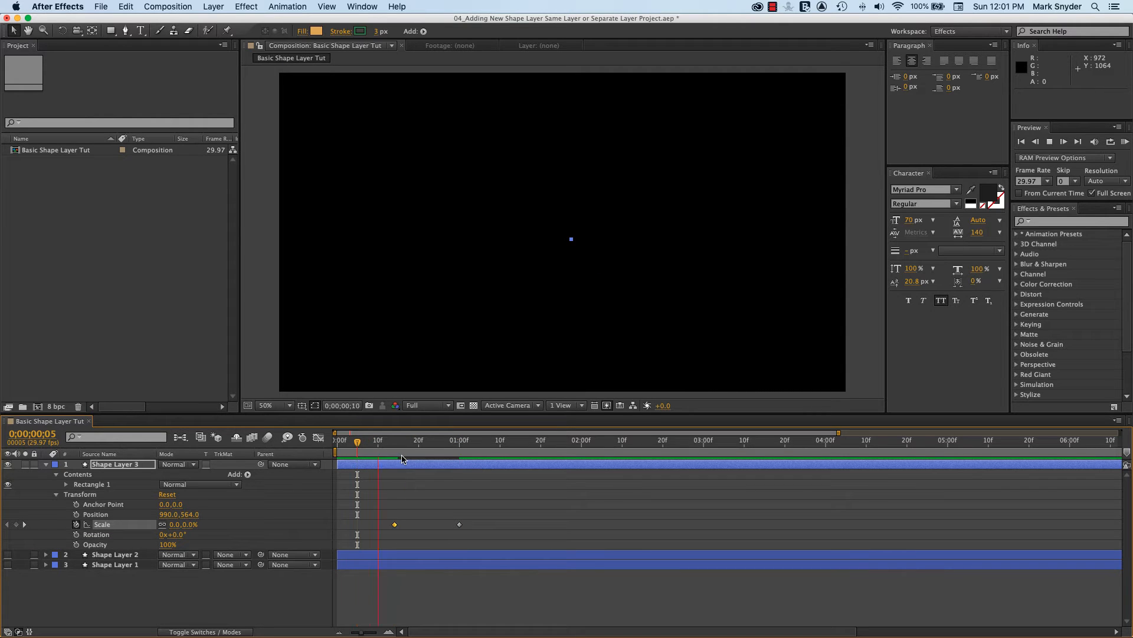
pyautogui.press('space')
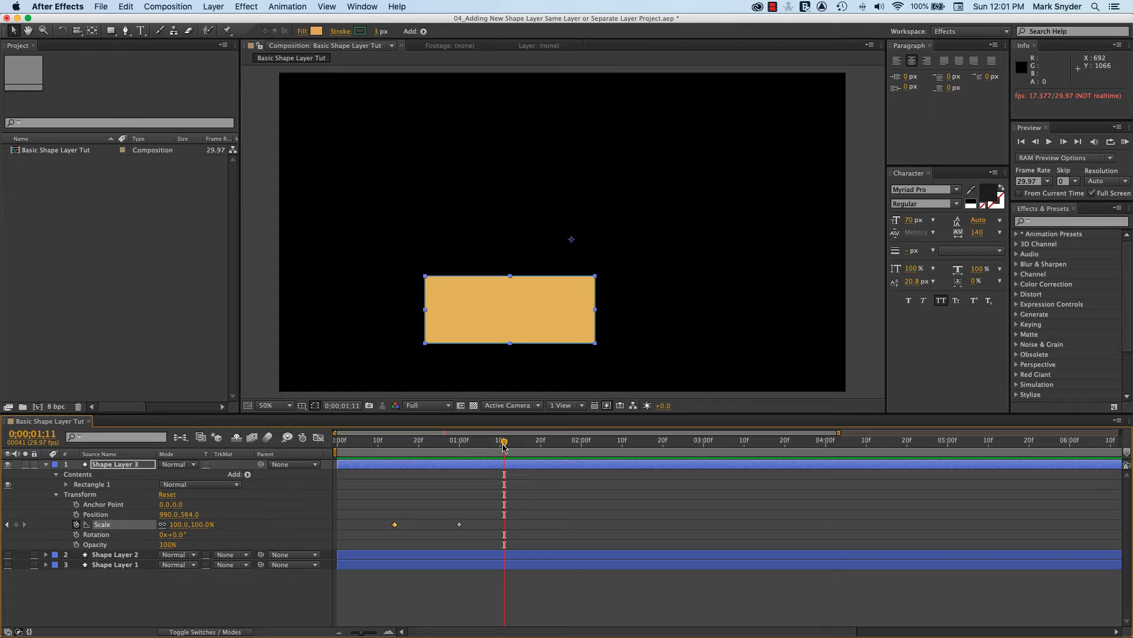
pyautogui.moveTo(504, 441); pyautogui.dragTo(366, 478)
pyautogui.press('space')
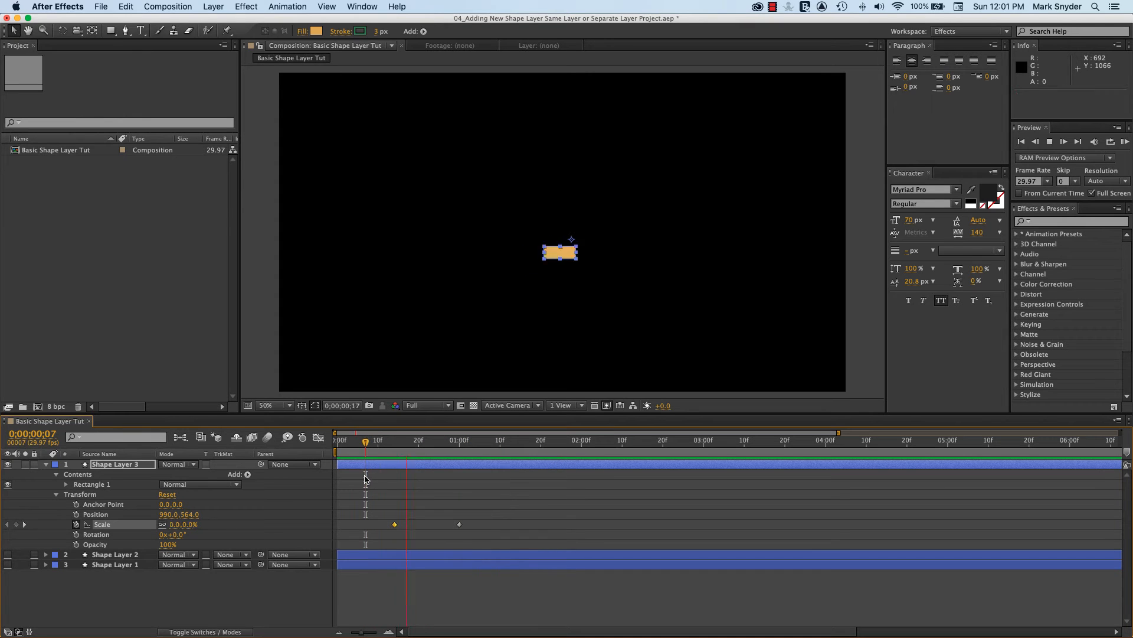
pyautogui.press('space')
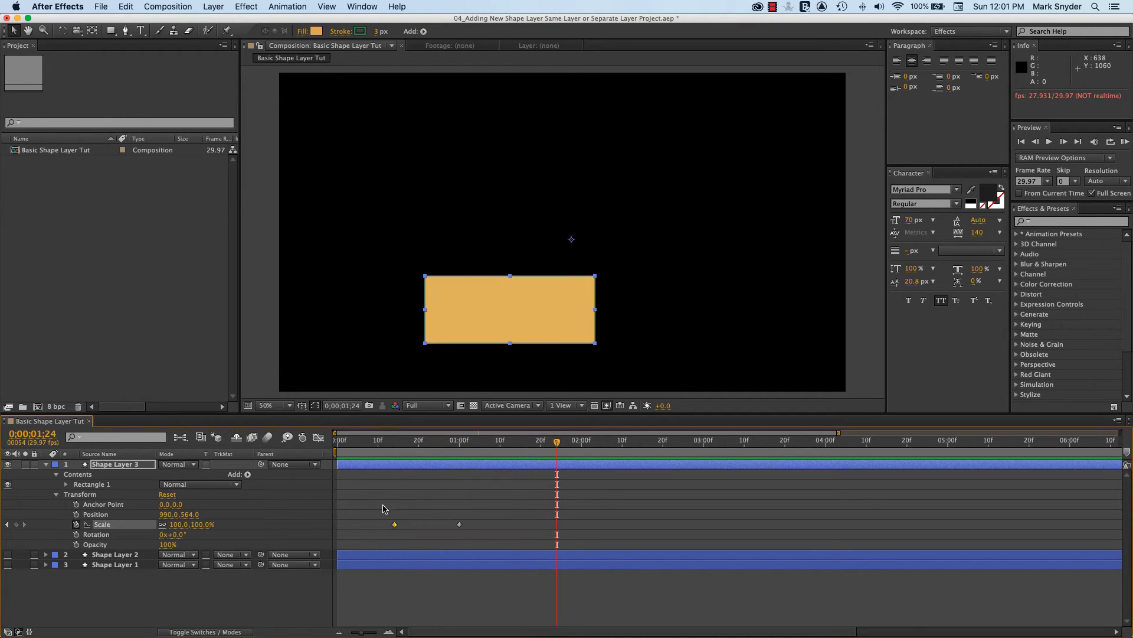
pyautogui.click(368, 452)
pyautogui.press('space')
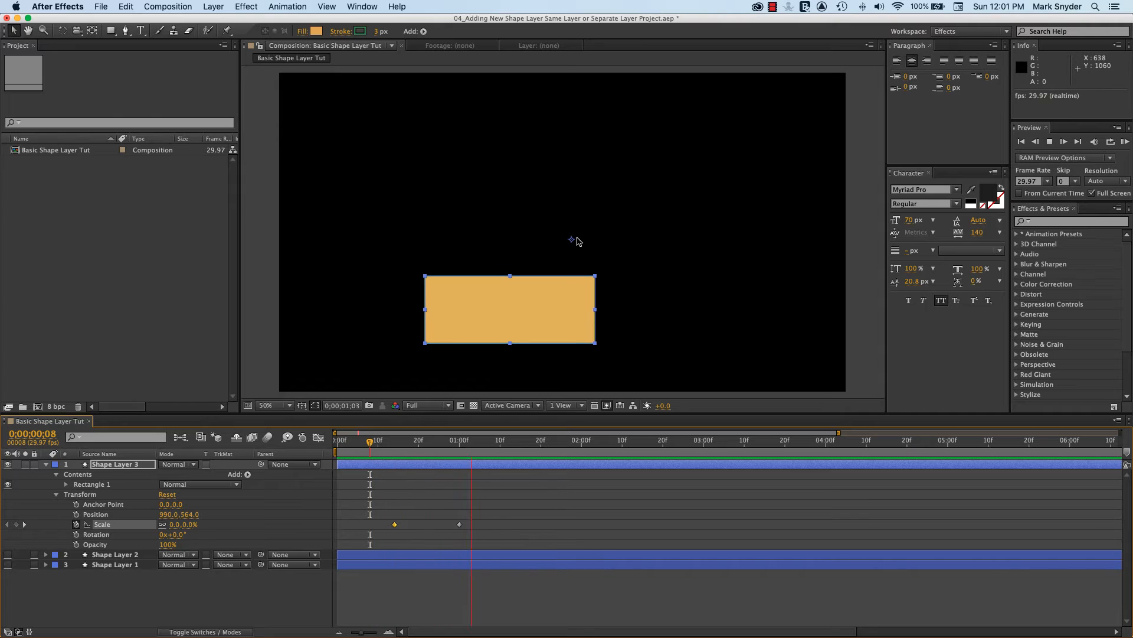
pyautogui.press('space')
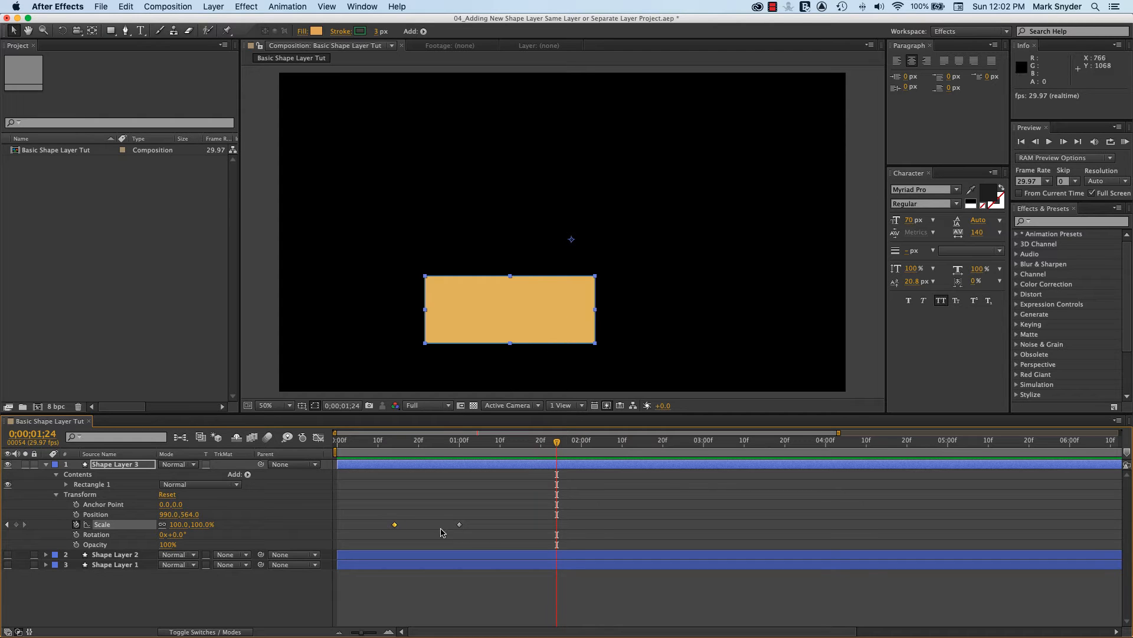
pyautogui.click(7, 524)
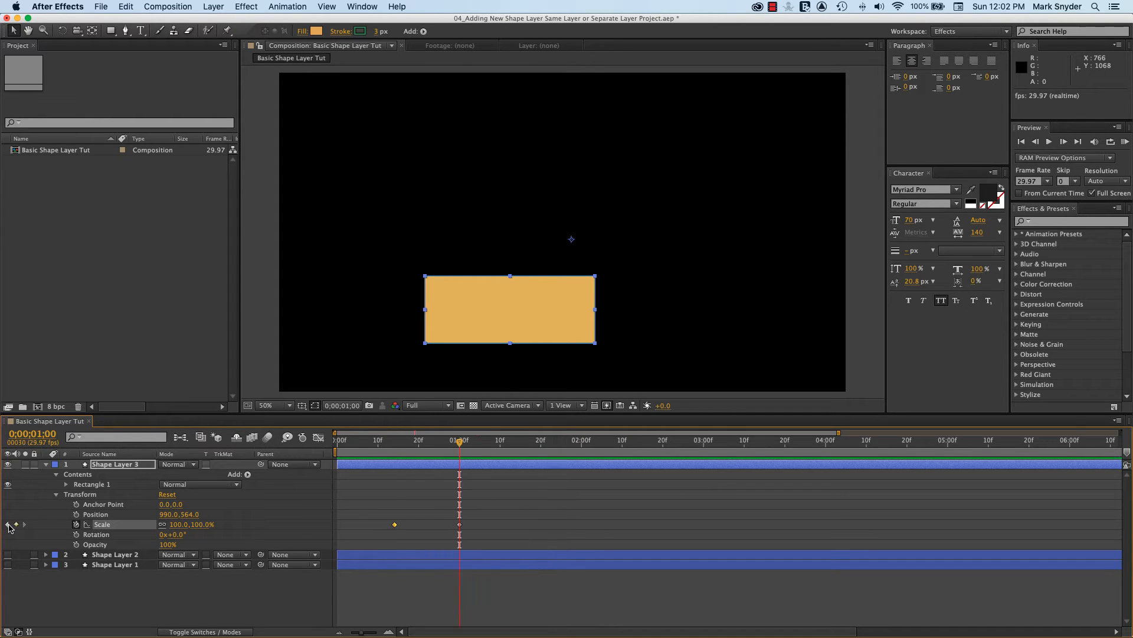
# Move Shape Layer 3's anchor point to the rectangle's centre with the Pan Behind tool and play back the scaling
pyautogui.click(7, 525)
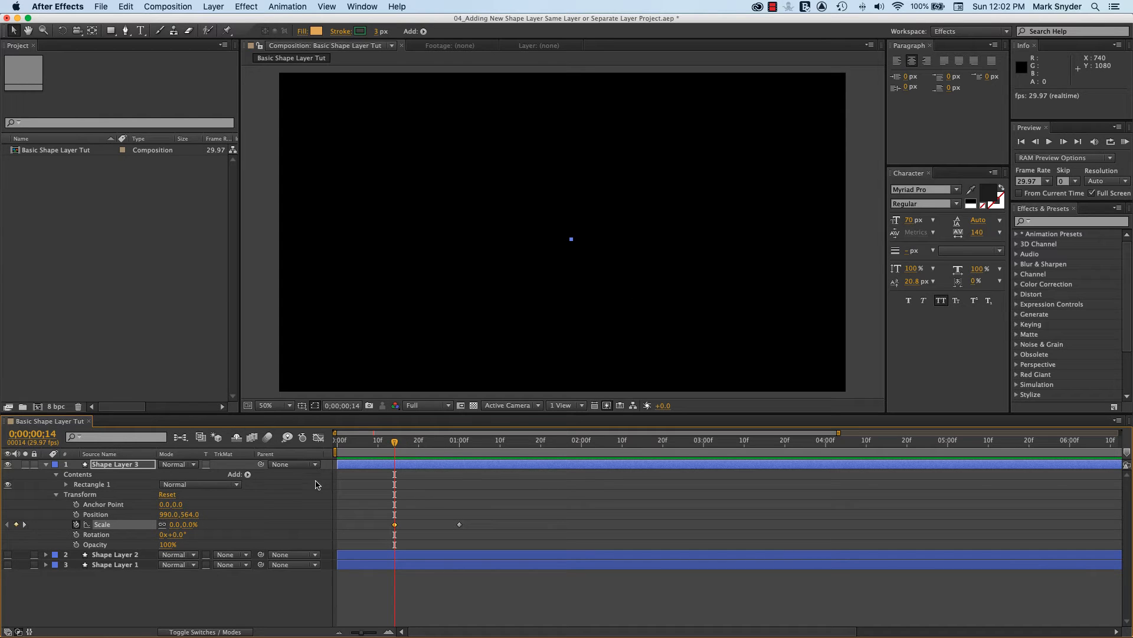
pyautogui.click(24, 524)
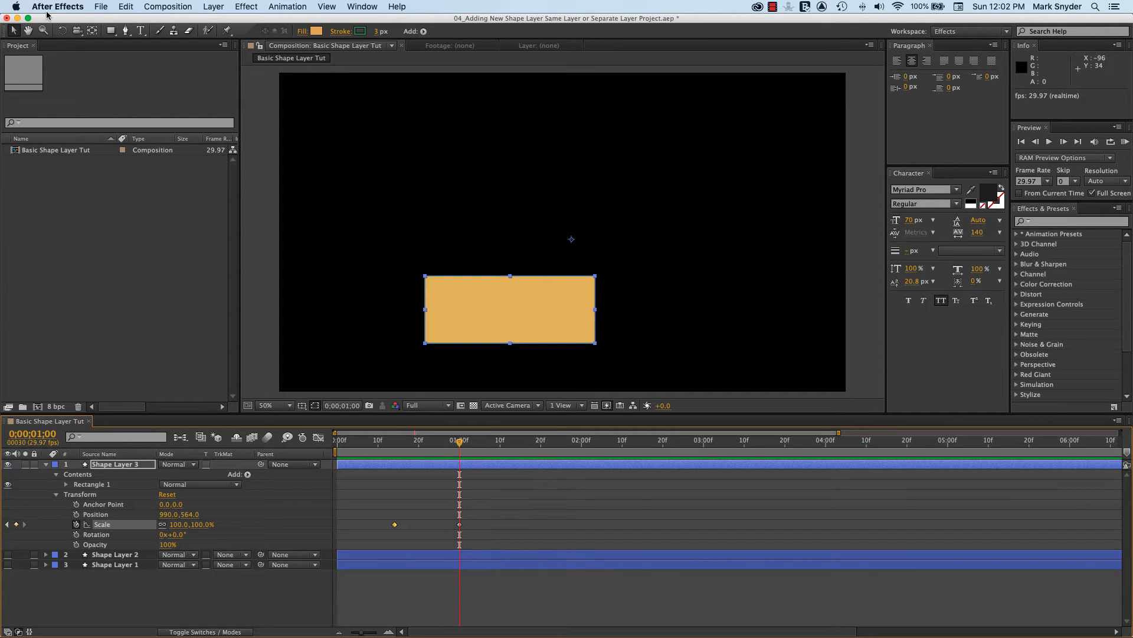
pyautogui.click(93, 33)
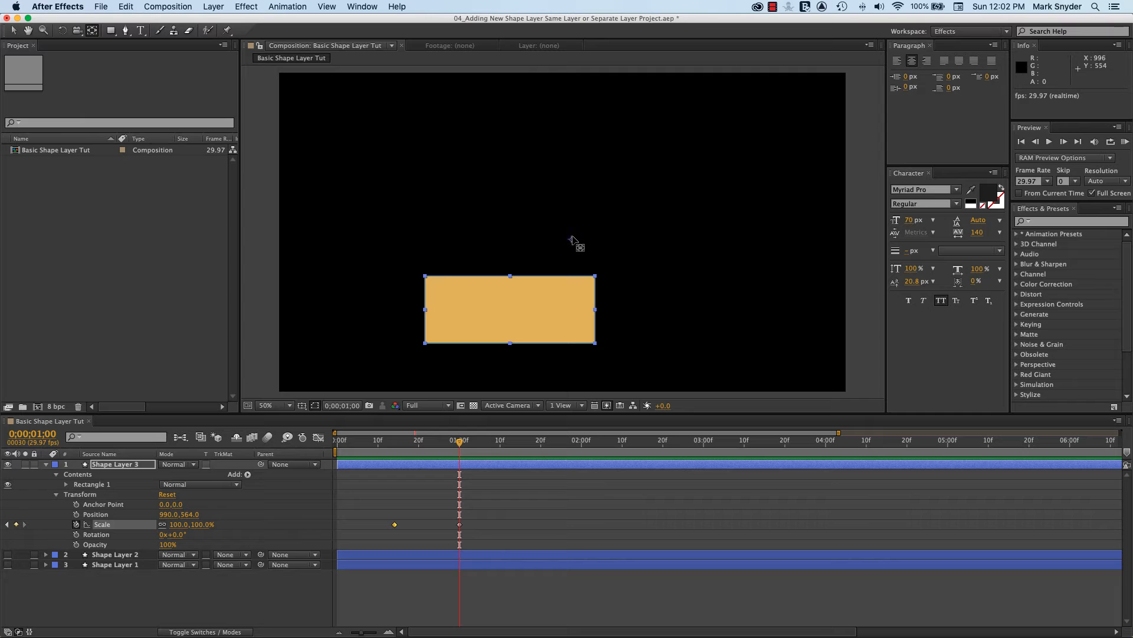
pyautogui.moveTo(574, 241); pyautogui.dragTo(511, 310)
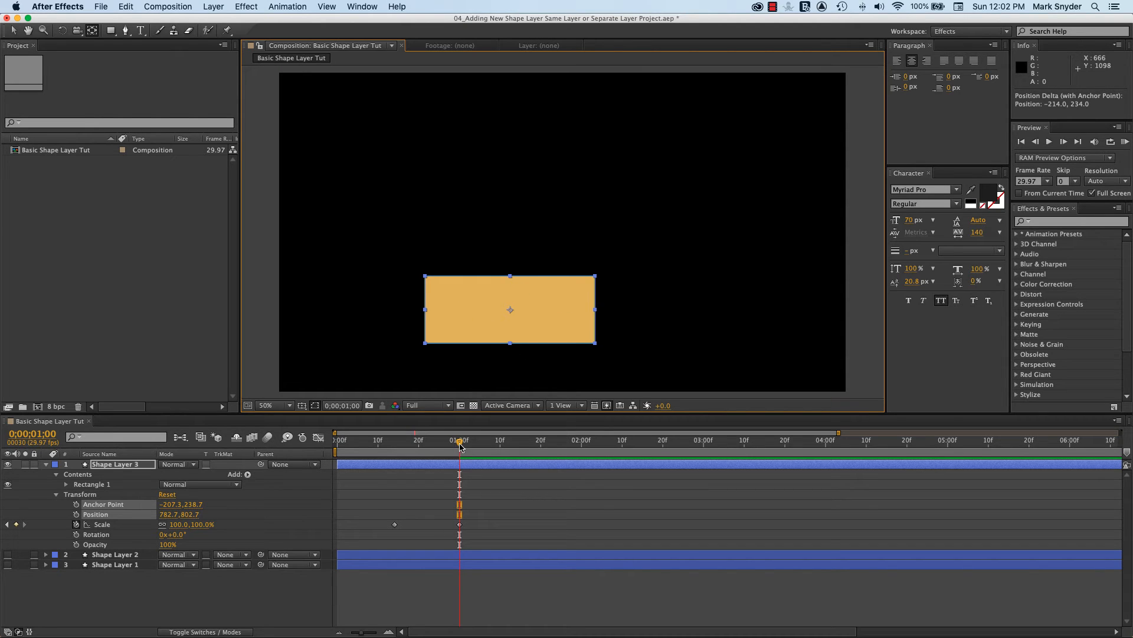
pyautogui.moveTo(460, 445); pyautogui.dragTo(370, 445)
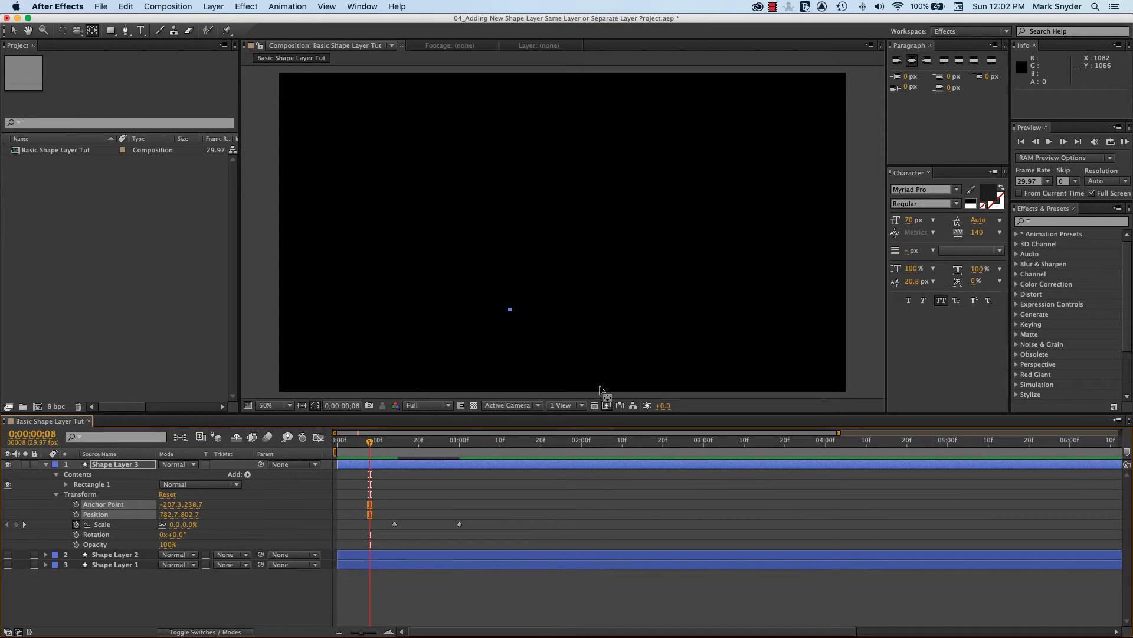
pyautogui.press('space')
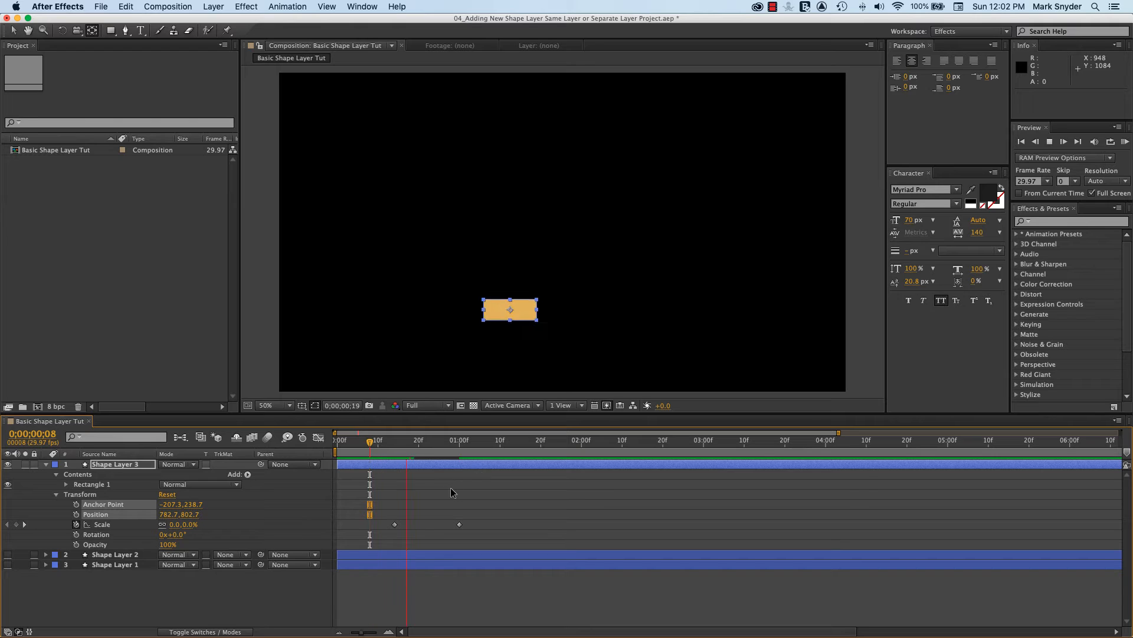
pyautogui.press('space')
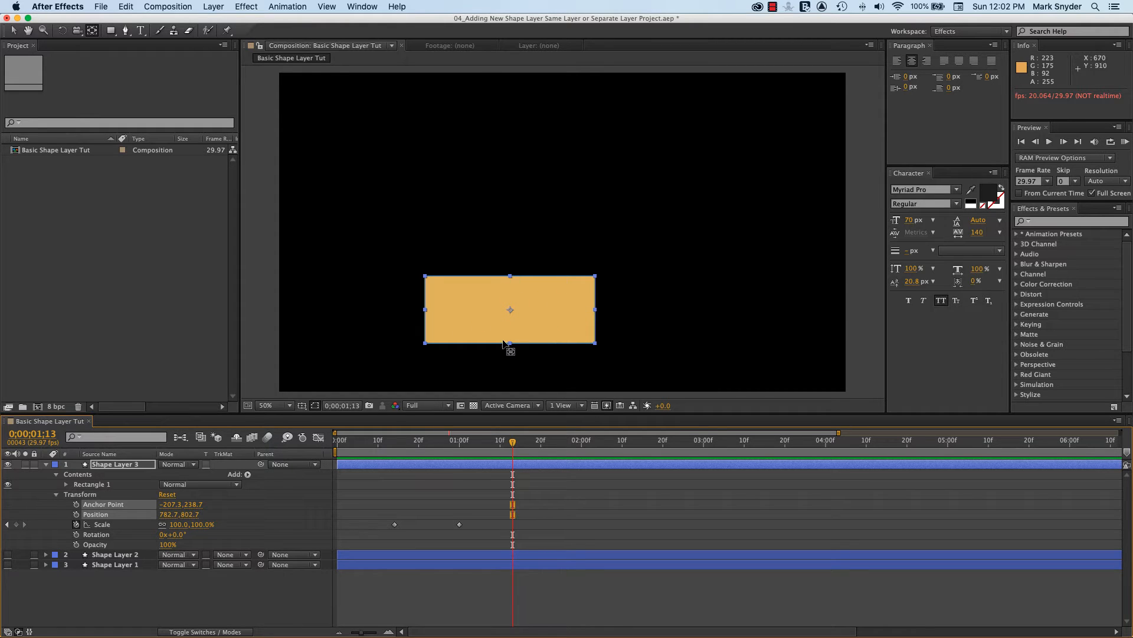
# Move Shape Layer 3's anchor point to the rectangle's top-left corner and play the scale animation from 0;00;00;05
pyautogui.moveTo(511, 313); pyautogui.dragTo(425, 276)
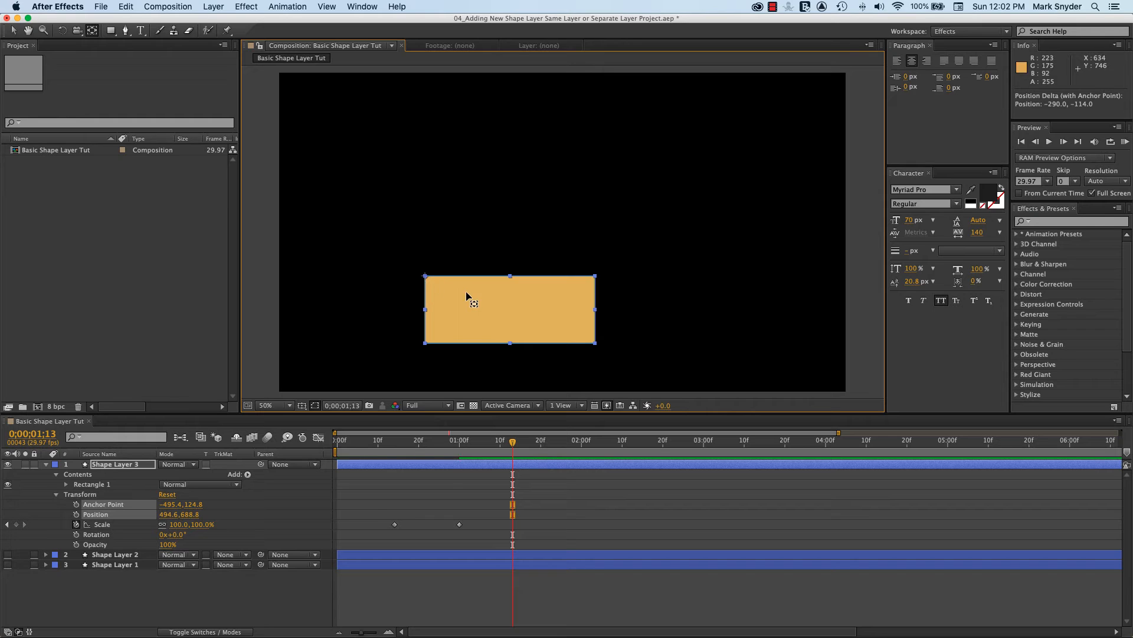
pyautogui.moveTo(513, 443); pyautogui.dragTo(357, 444)
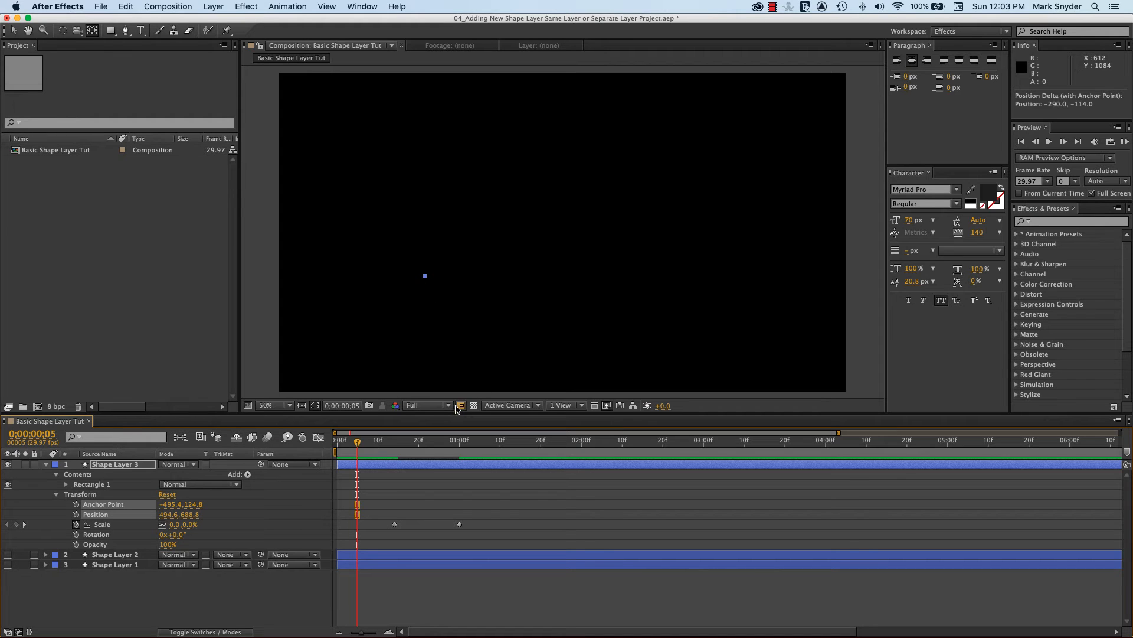
pyautogui.press('space')
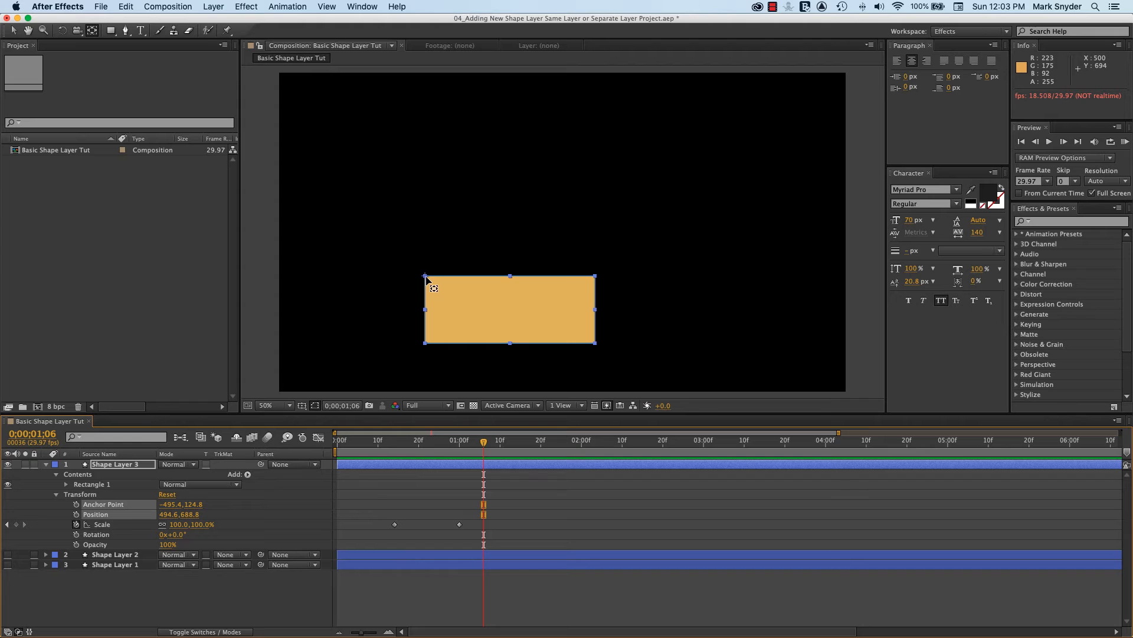
# Move Shape Layer 3's anchor point to the middle of the rectangle's right edge and play back the scaling
pyautogui.moveTo(427, 278); pyautogui.dragTo(594, 310)
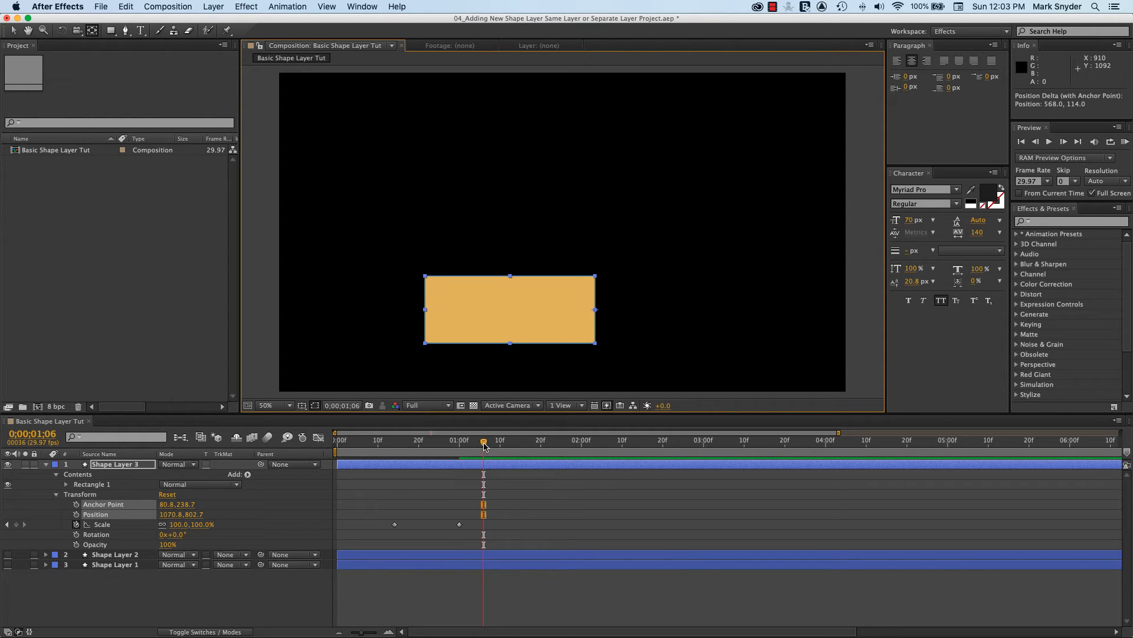
pyautogui.moveTo(484, 447); pyautogui.dragTo(374, 444)
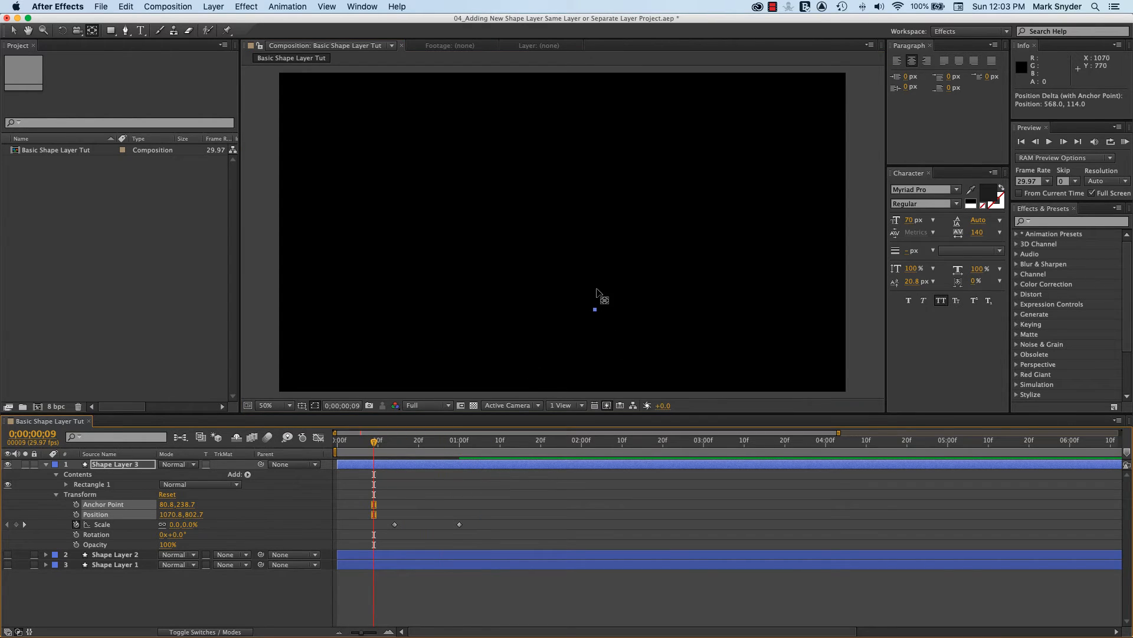
pyautogui.press('space')
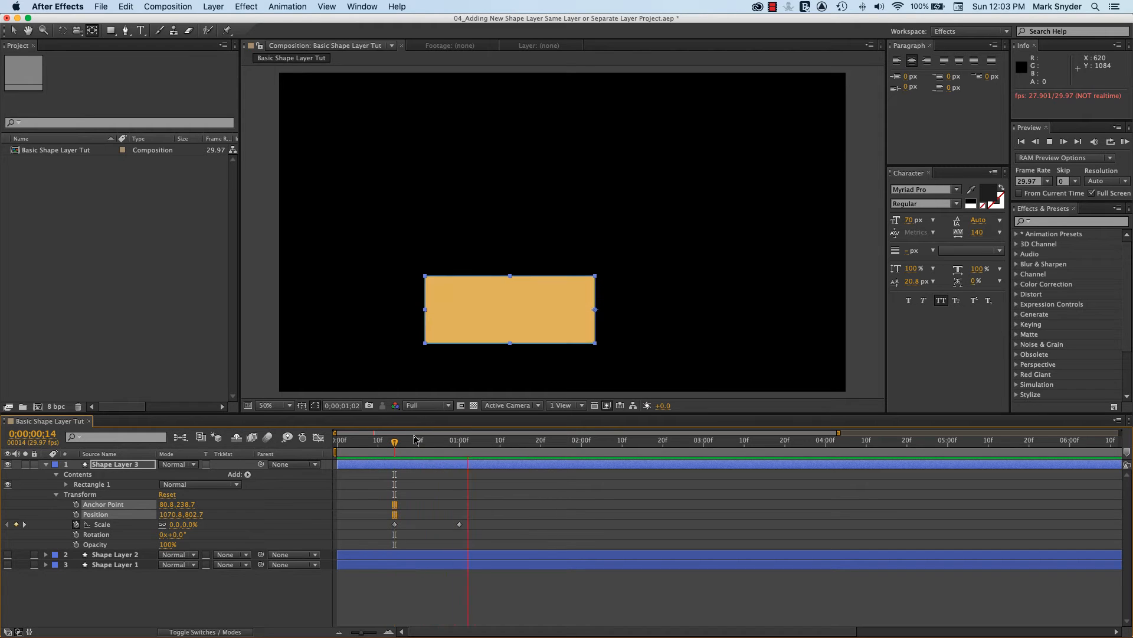
pyautogui.press('space')
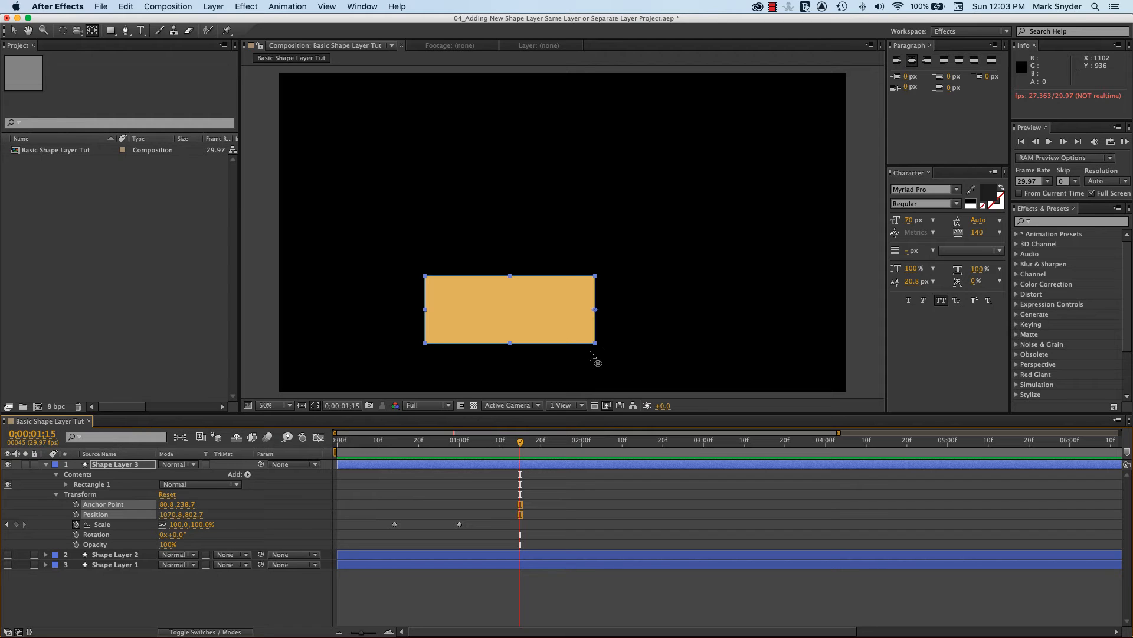
# Move Shape Layer 3's anchor point outside the rectangle, above its right end, and scrub through the scale animation
pyautogui.moveTo(595, 310); pyautogui.dragTo(581, 229)
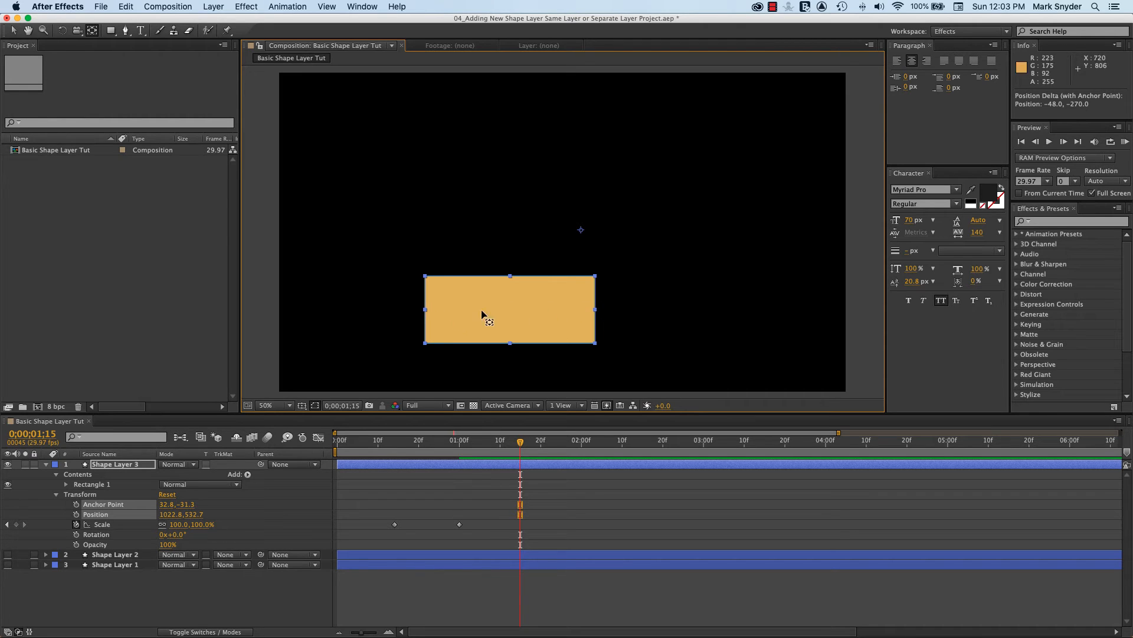
pyautogui.moveTo(523, 439); pyautogui.dragTo(427, 441)
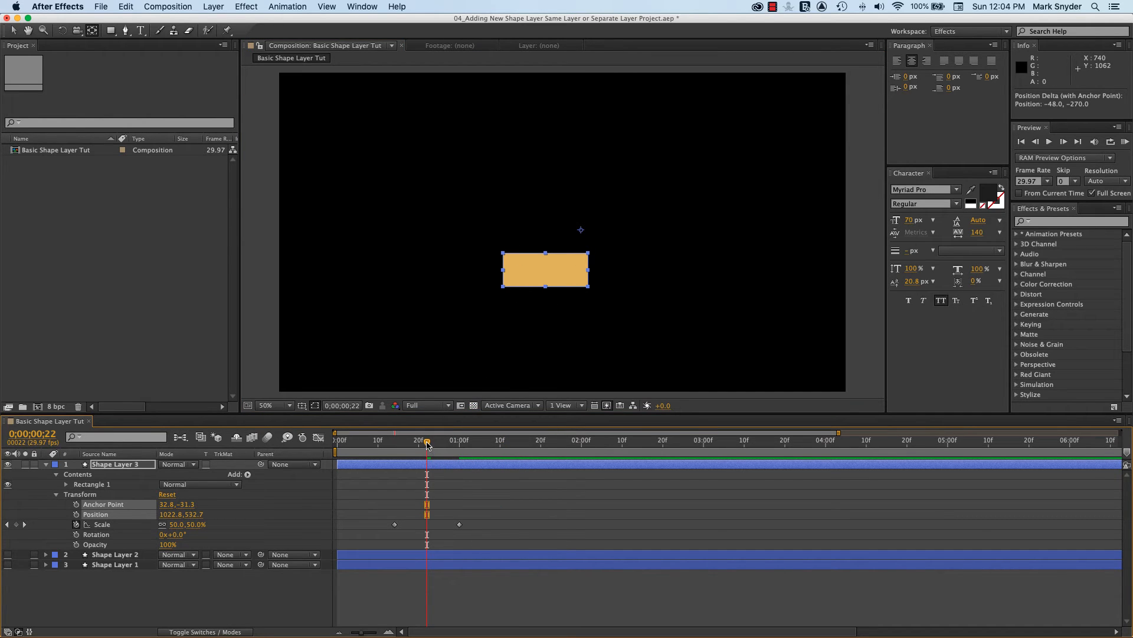
pyautogui.moveTo(426, 444); pyautogui.dragTo(447, 441)
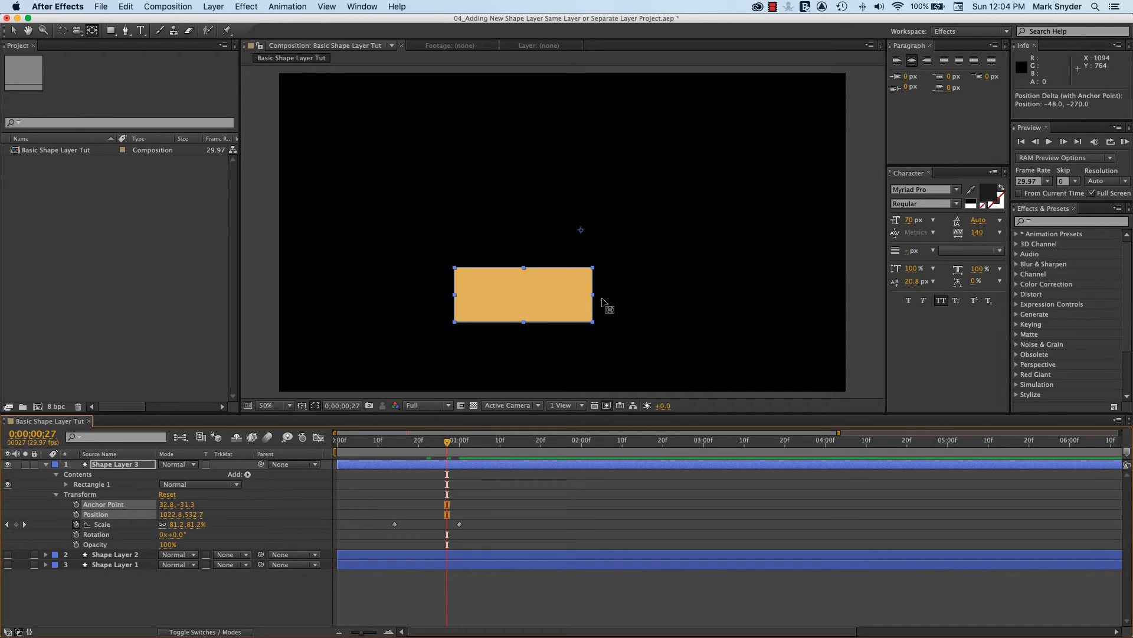
pyautogui.moveTo(447, 442); pyautogui.dragTo(440, 443)
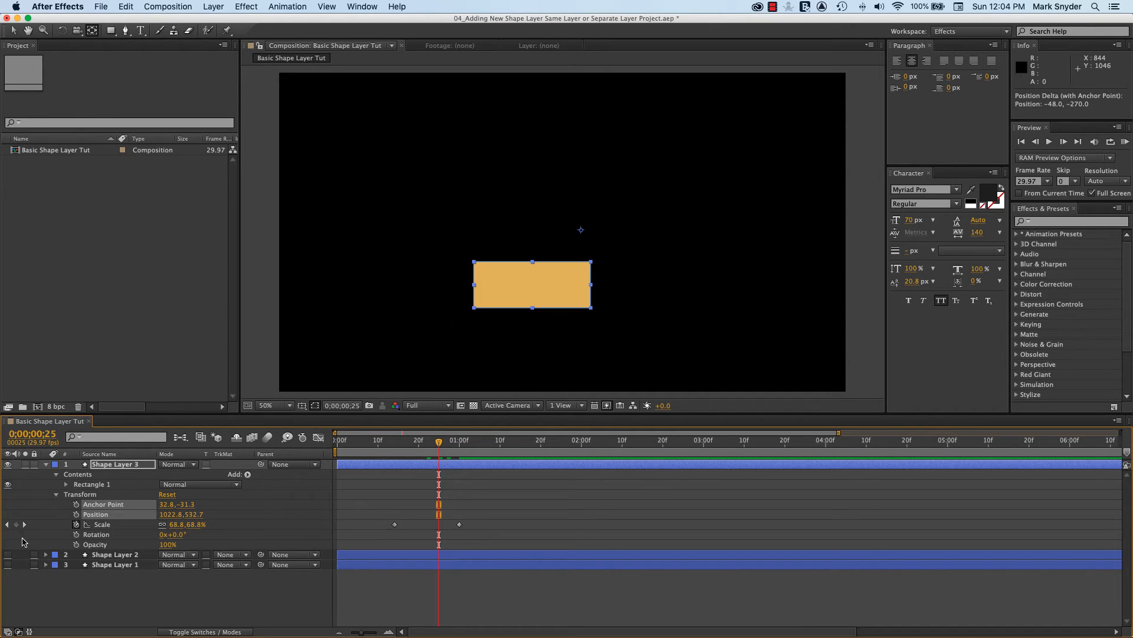
# Try a third Scale keyframe of 200% on Shape Layer 3 at 0;00;01;20, then undo it
pyautogui.click(7, 524)
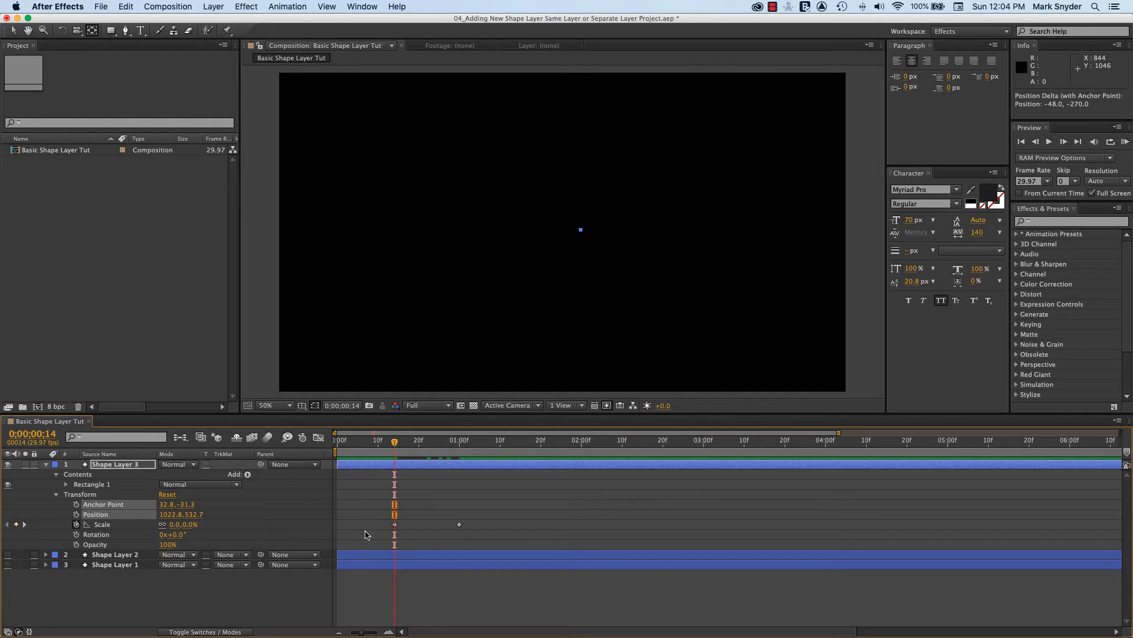
pyautogui.click(394, 525)
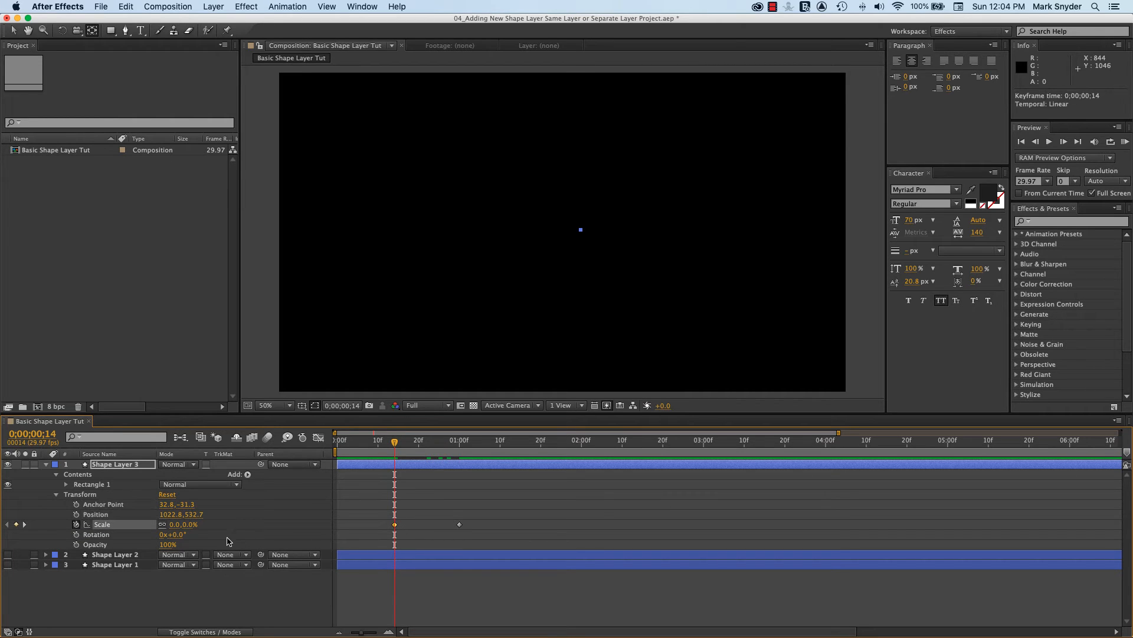
pyautogui.moveTo(392, 451); pyautogui.dragTo(540, 460)
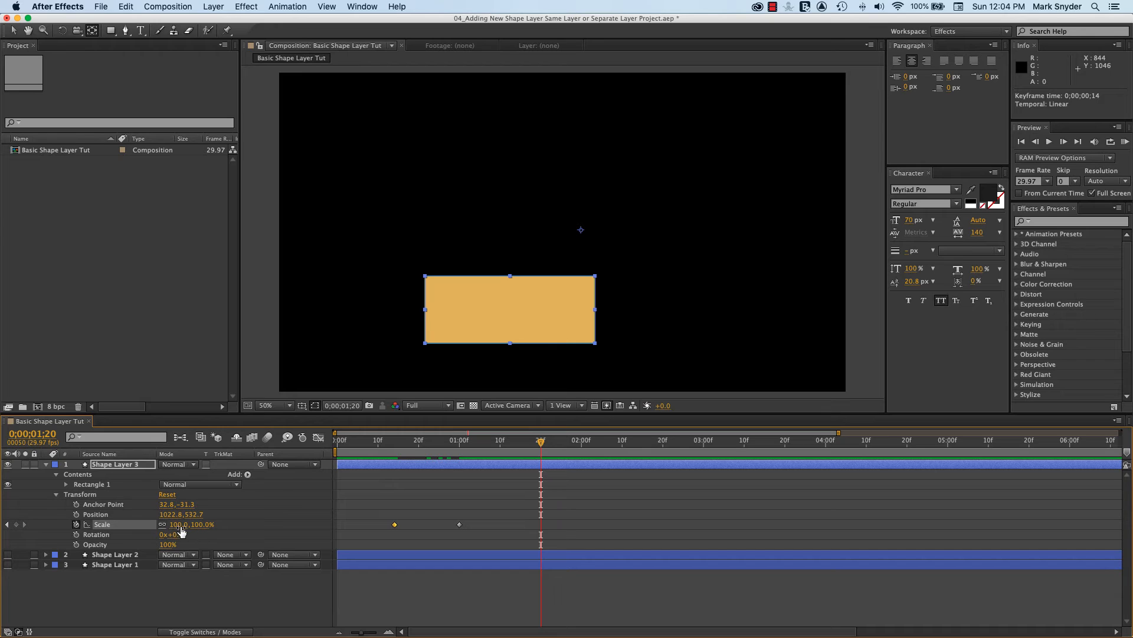
pyautogui.click(186, 525)
pyautogui.write('200')
pyautogui.press('Return')
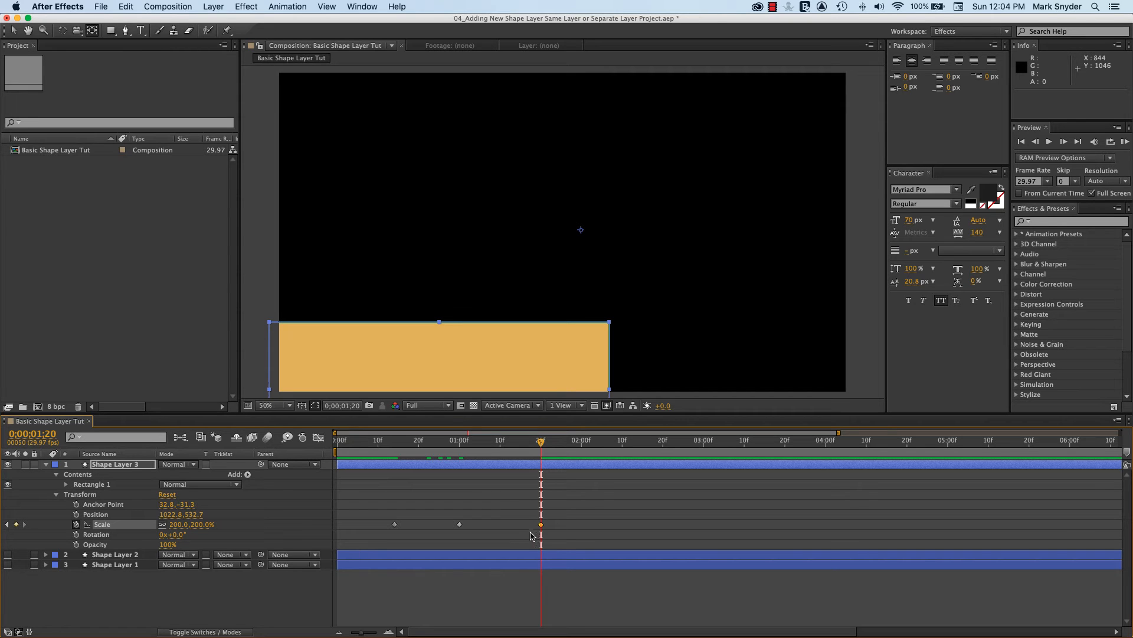
pyautogui.press('super+z')
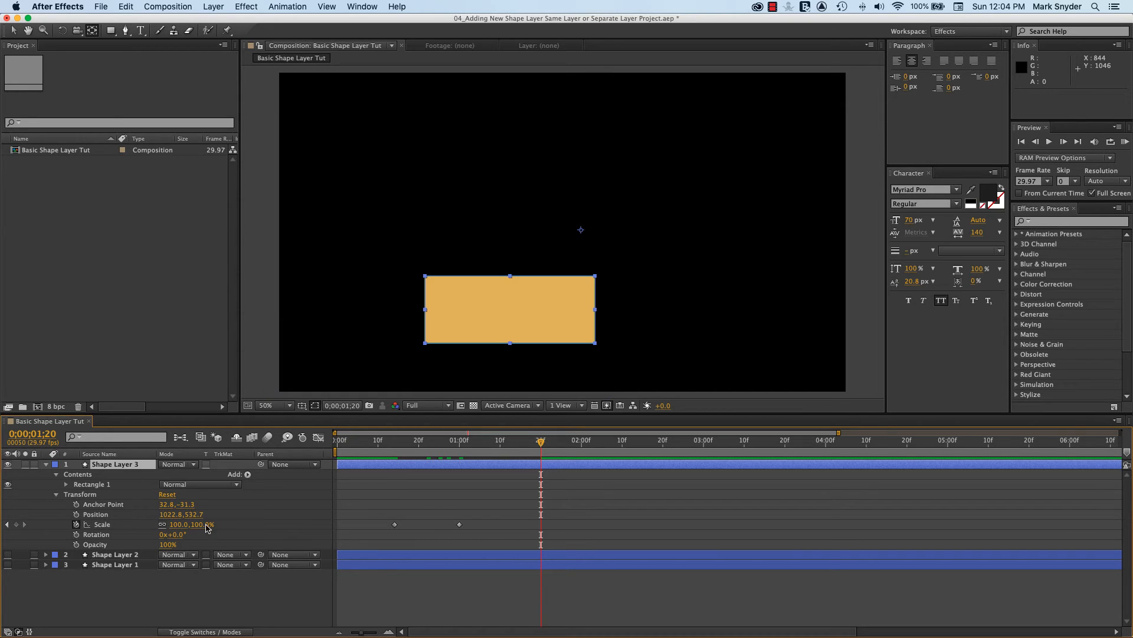
# Unlink Shape Layer 3's Scale proportions and set the 0;00;00;14 keyframe to 0% horizontal and 100% vertical
pyautogui.click(8, 524)
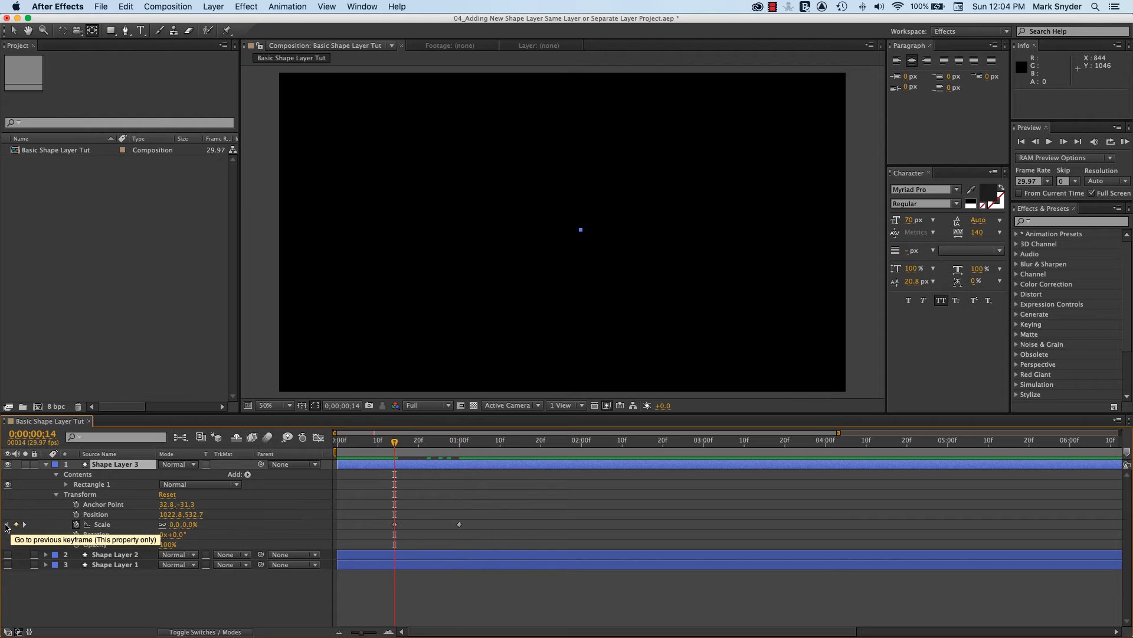
pyautogui.click(395, 525)
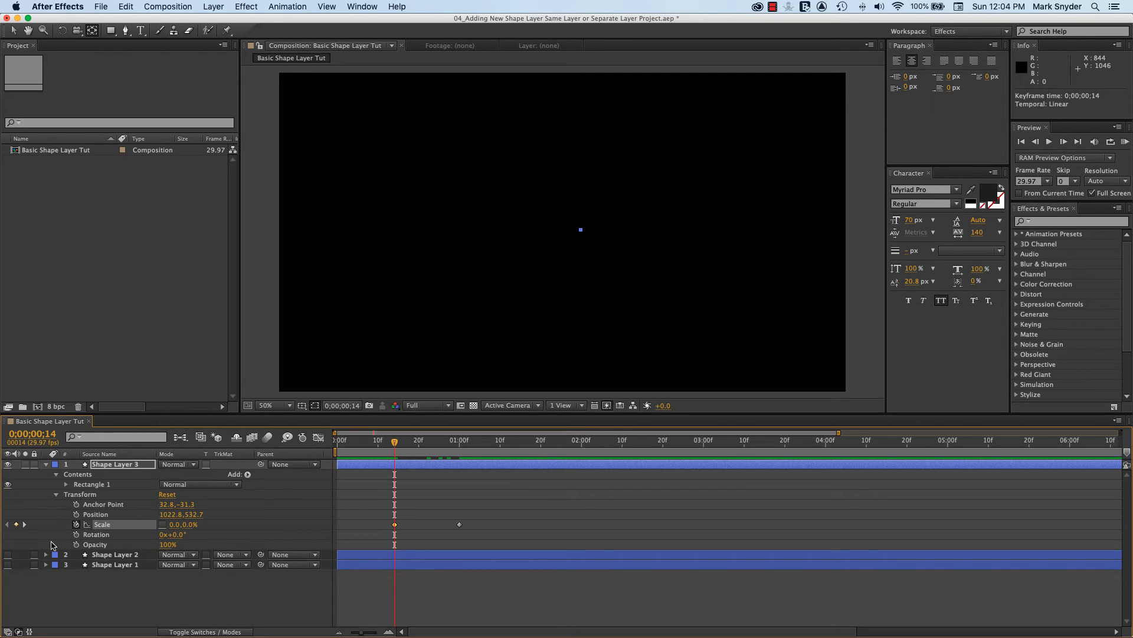
pyautogui.click(24, 524)
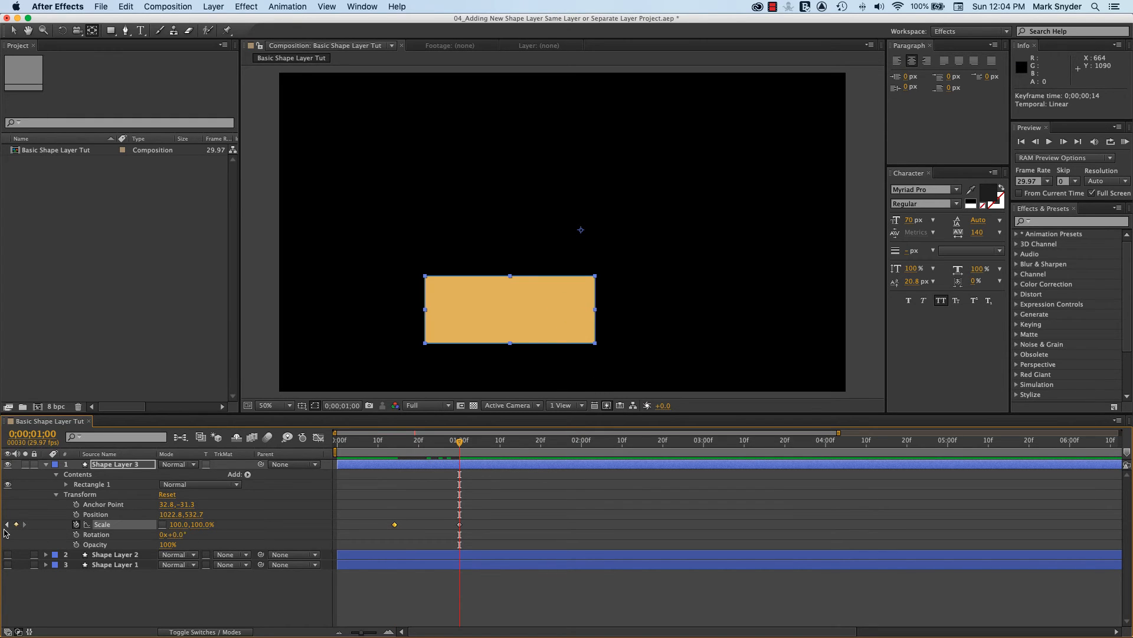
pyautogui.click(6, 524)
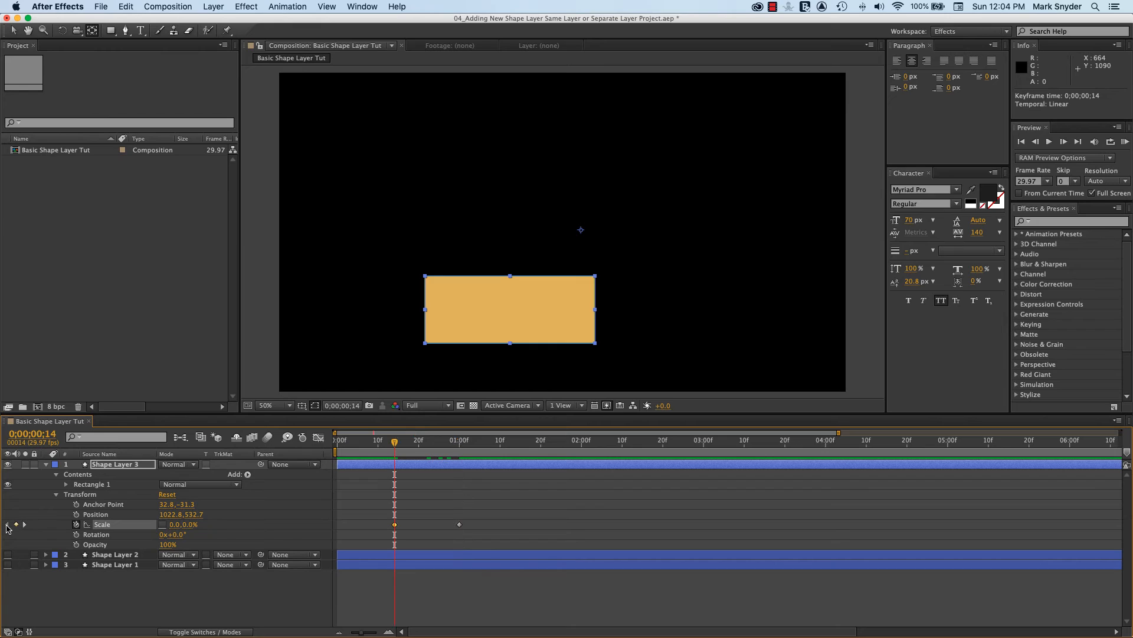
pyautogui.click(189, 526)
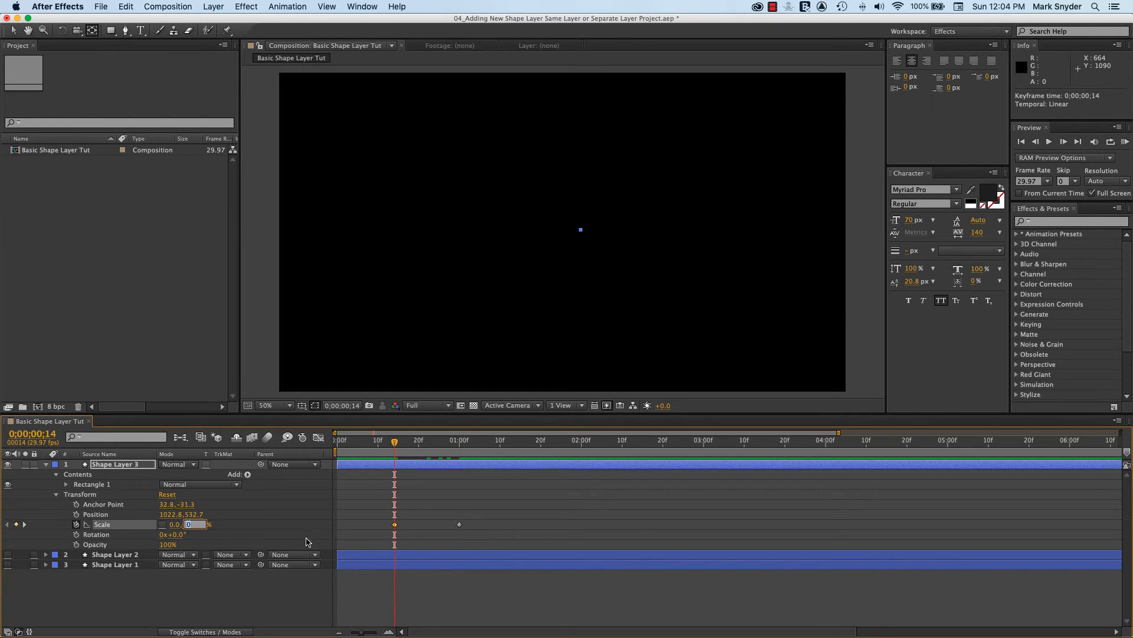
pyautogui.press('Return')
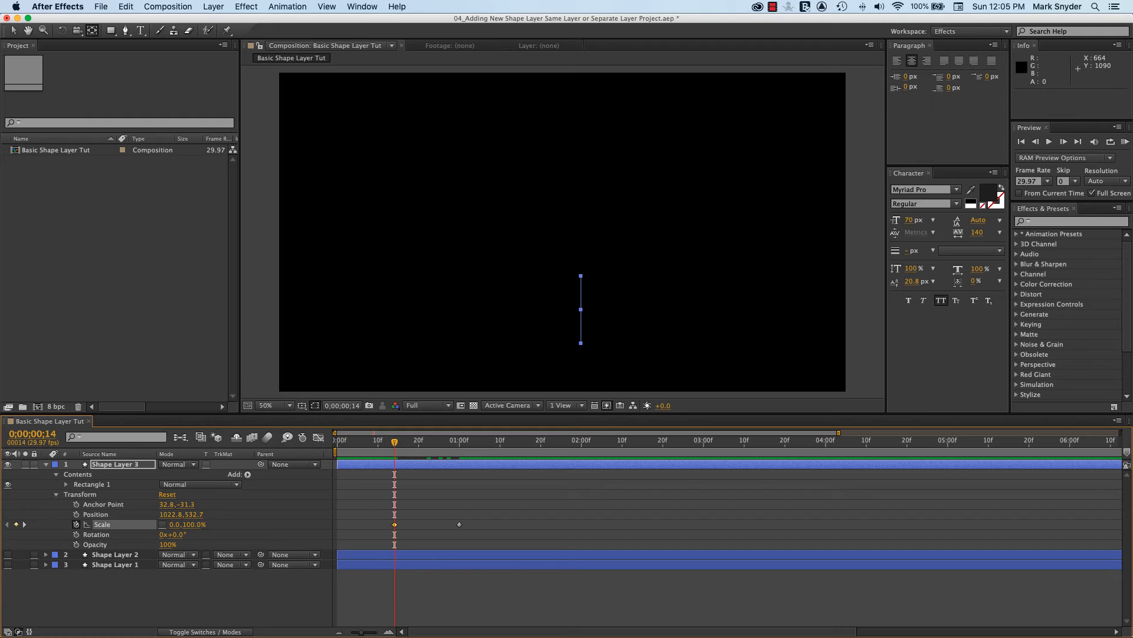
# Check the horizontal-only scaling by stepping between the two Scale keyframes and playing it back from 0;00;00;07
pyautogui.click(24, 524)
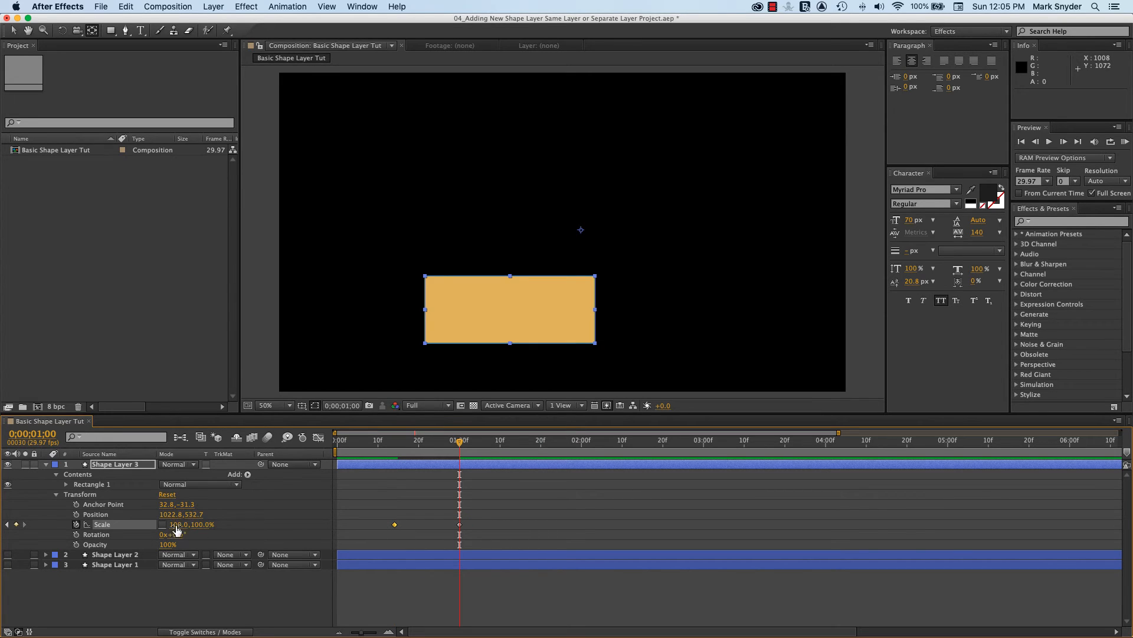
pyautogui.click(6, 524)
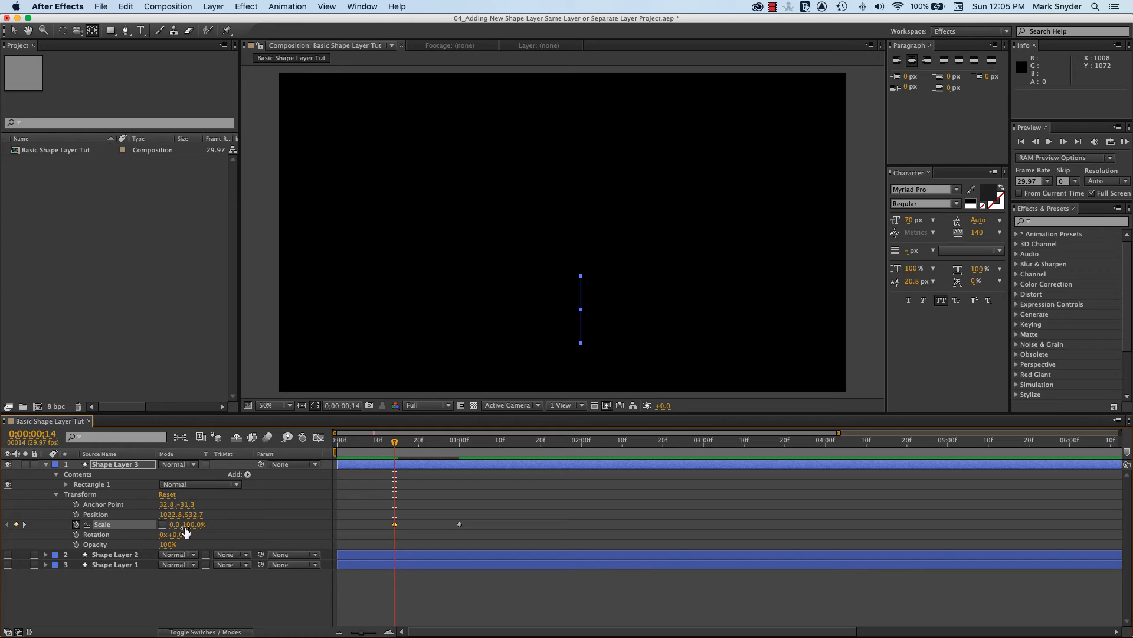
pyautogui.click(25, 524)
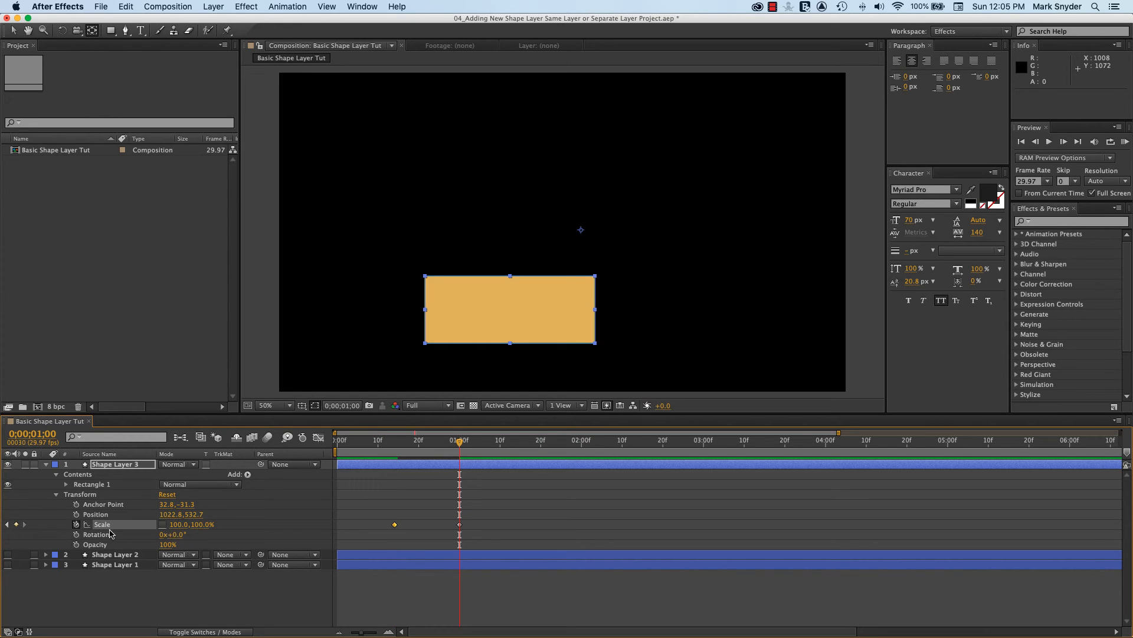
pyautogui.click(7, 524)
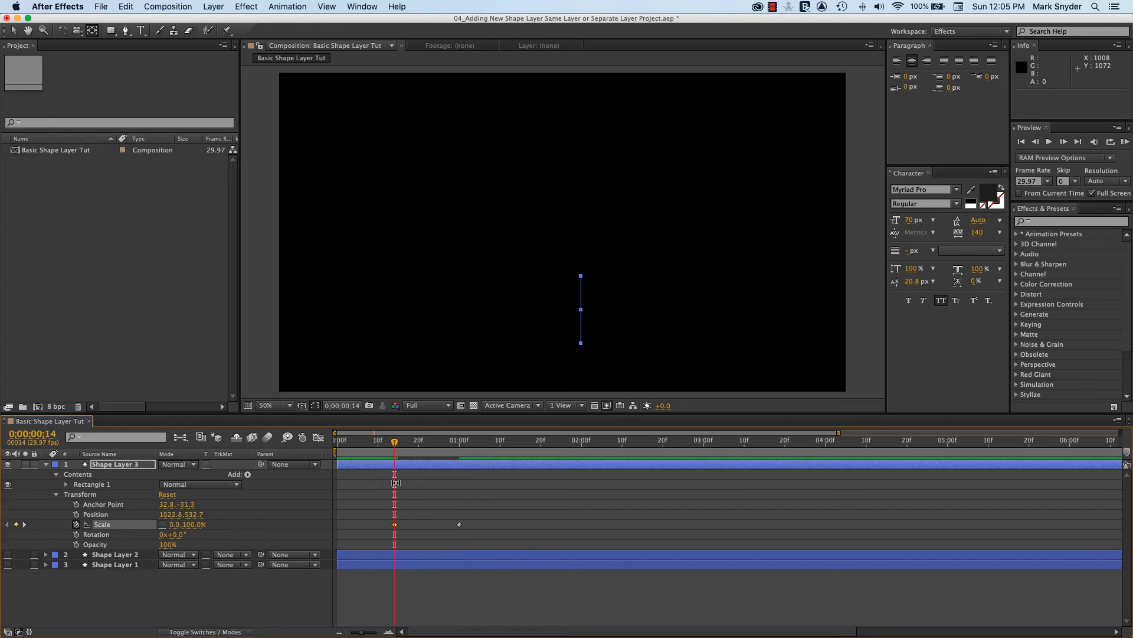
pyautogui.moveTo(395, 444); pyautogui.dragTo(366, 444)
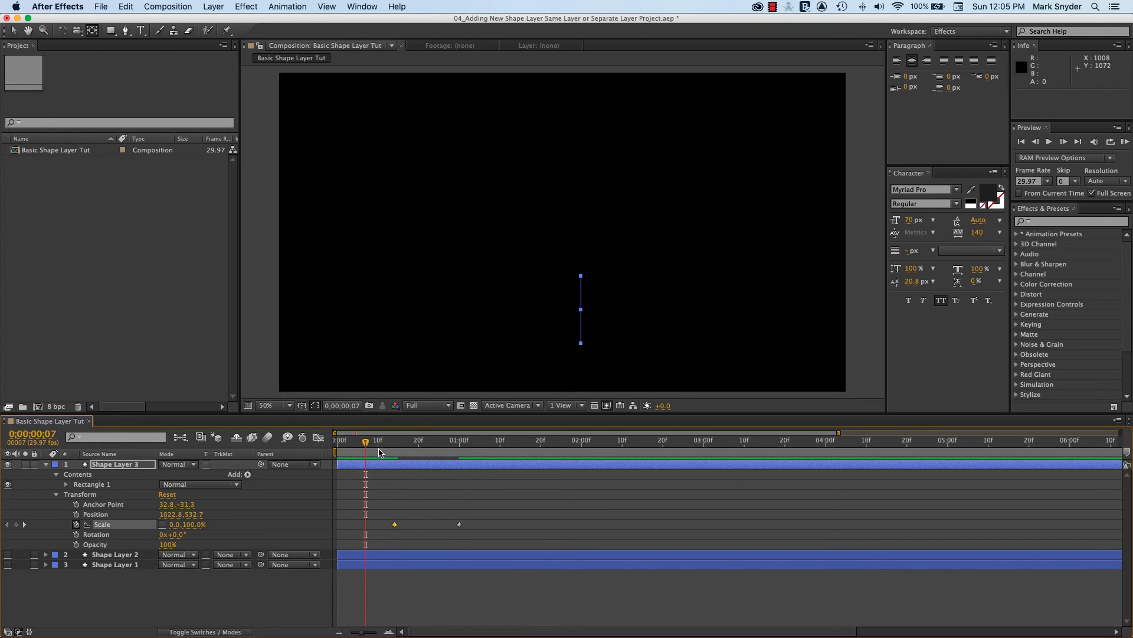
pyautogui.press('space')
pyautogui.press('space')
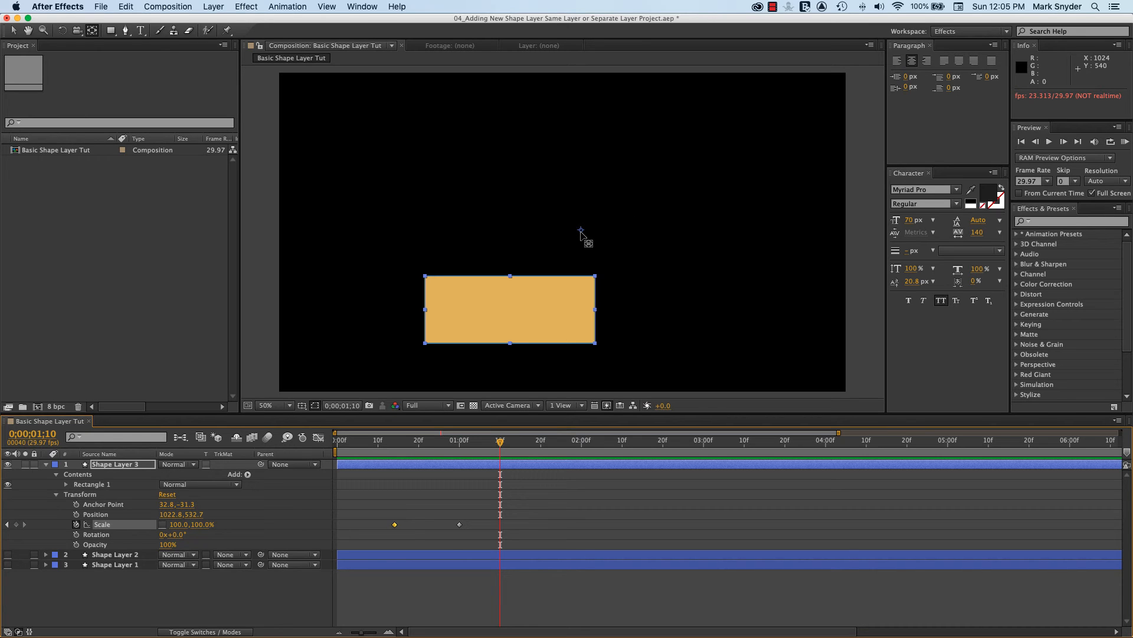
# Move Shape Layer 3's anchor point to the middle of the rectangle's left edge
pyautogui.moveTo(583, 238); pyautogui.dragTo(425, 314)
pyautogui.moveTo(425, 313); pyautogui.dragTo(425, 310)
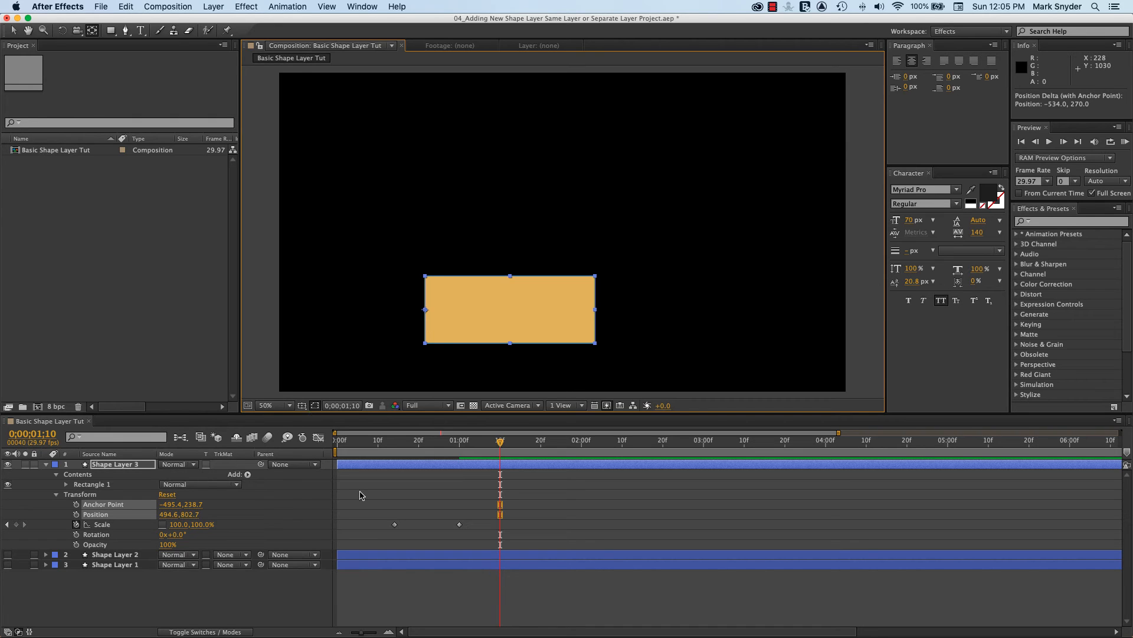
# Review the left-edge scaling by stepping between Shape Layer 3's two Scale keyframes and playing it back from before the first one
pyautogui.click(7, 524)
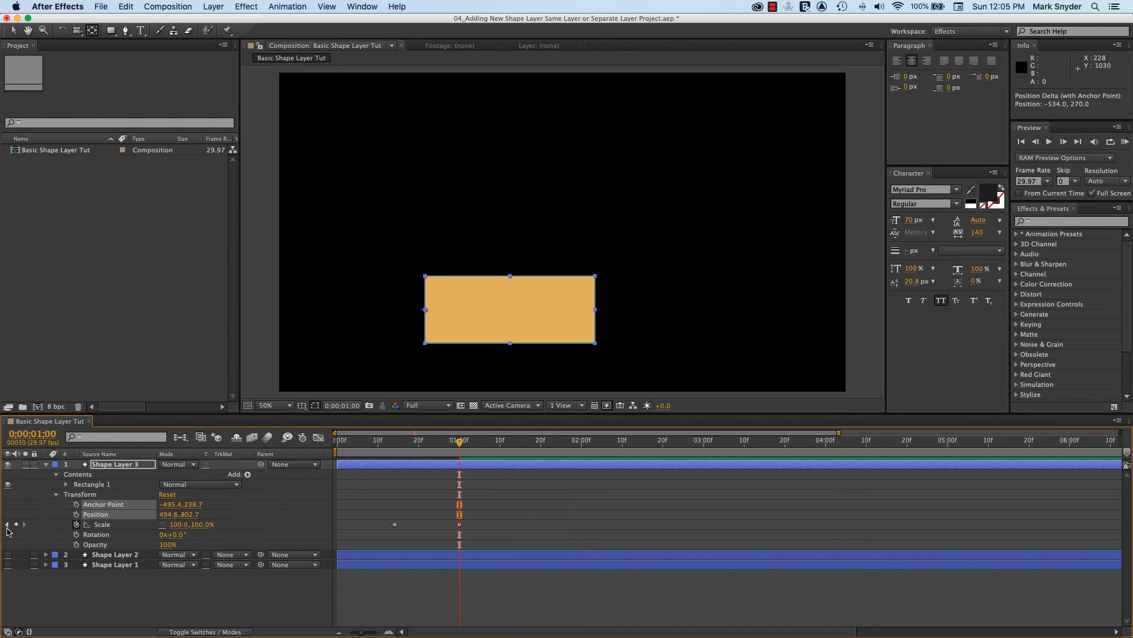
pyautogui.click(7, 524)
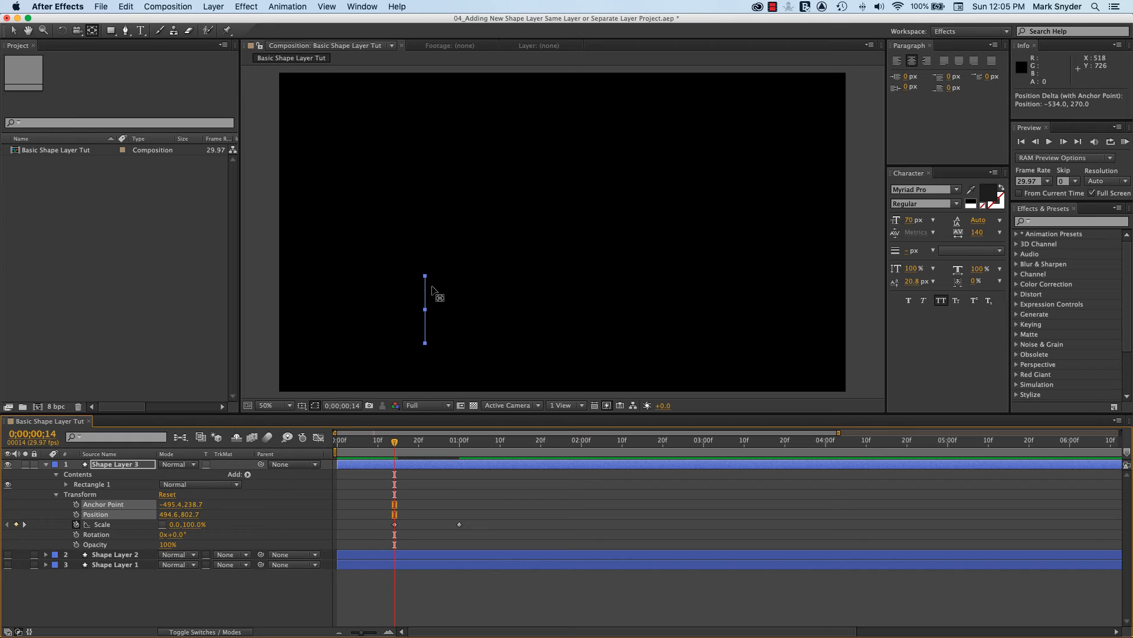
pyautogui.click(25, 524)
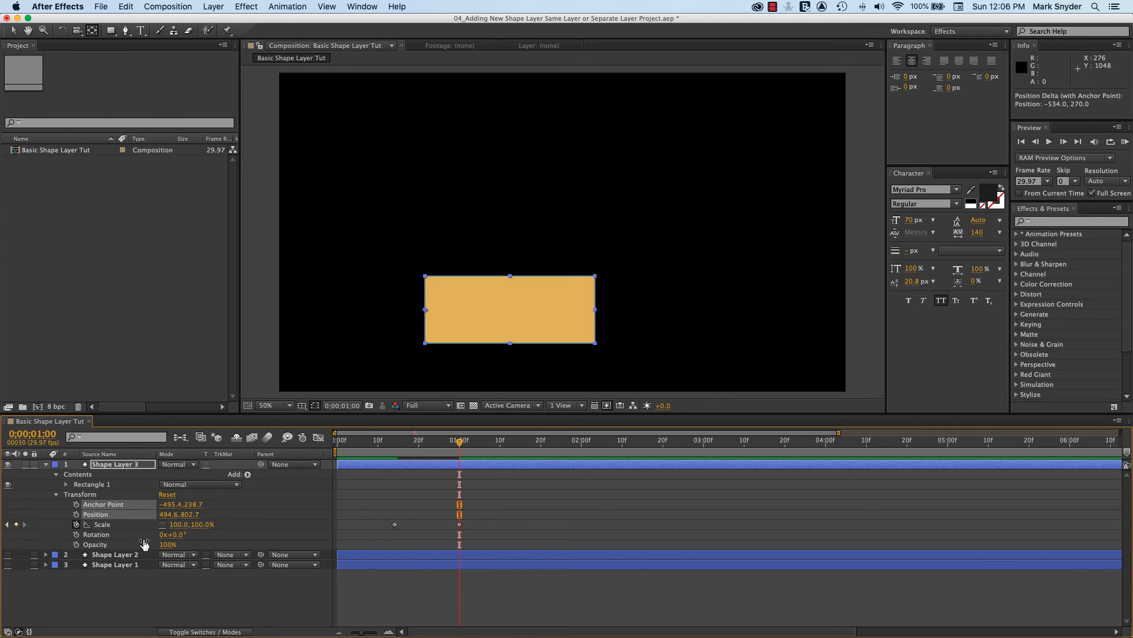
pyautogui.click(7, 524)
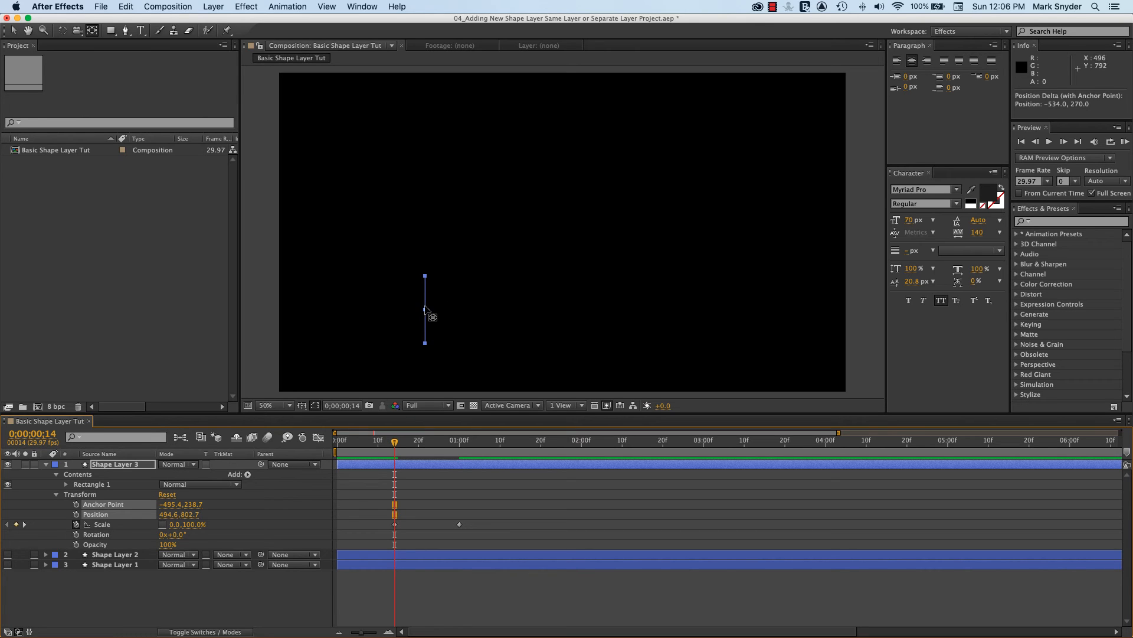
pyautogui.moveTo(395, 444); pyautogui.dragTo(357, 446)
pyautogui.press('space')
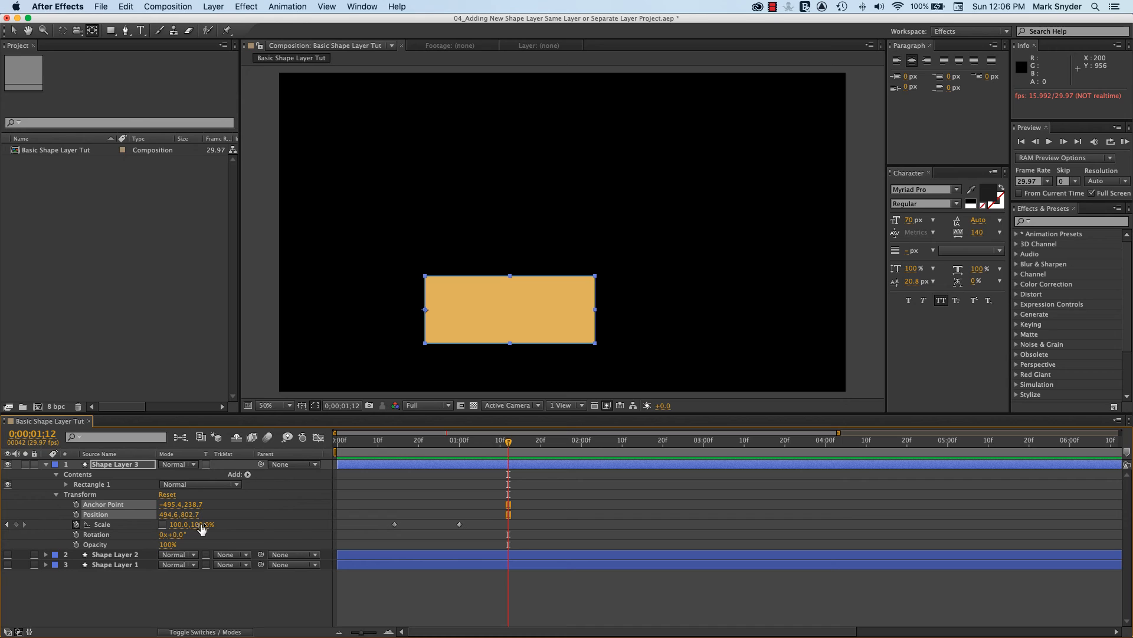
# Set Shape Layer 3's Scale keyframe at 0;00;00;14 to 100% horizontal and 0% vertical
pyautogui.click(7, 525)
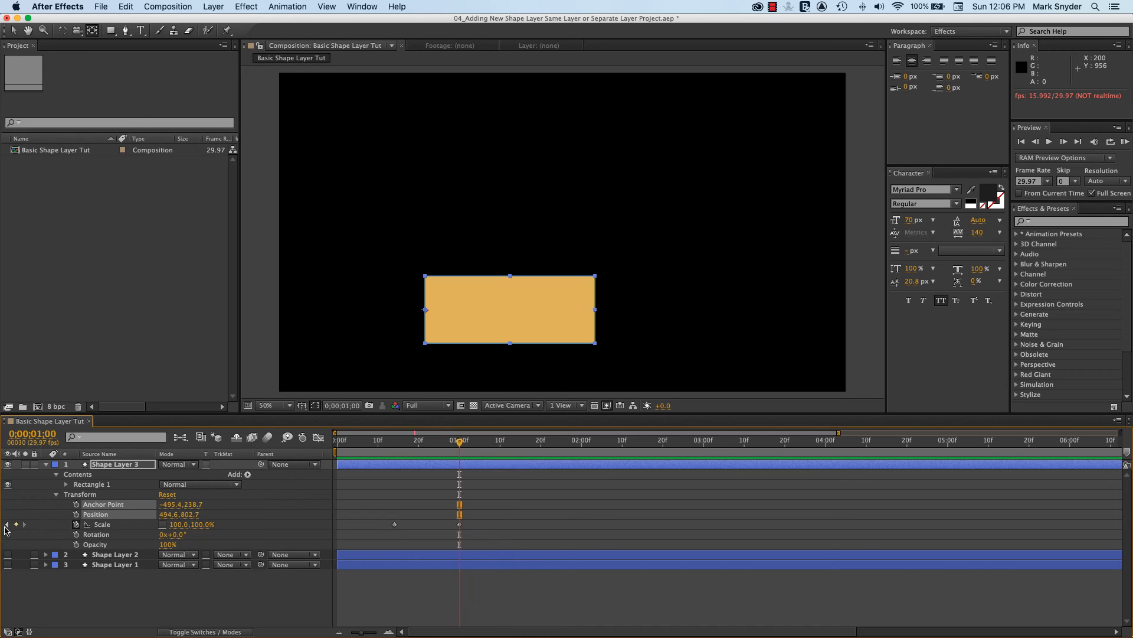
pyautogui.click(7, 524)
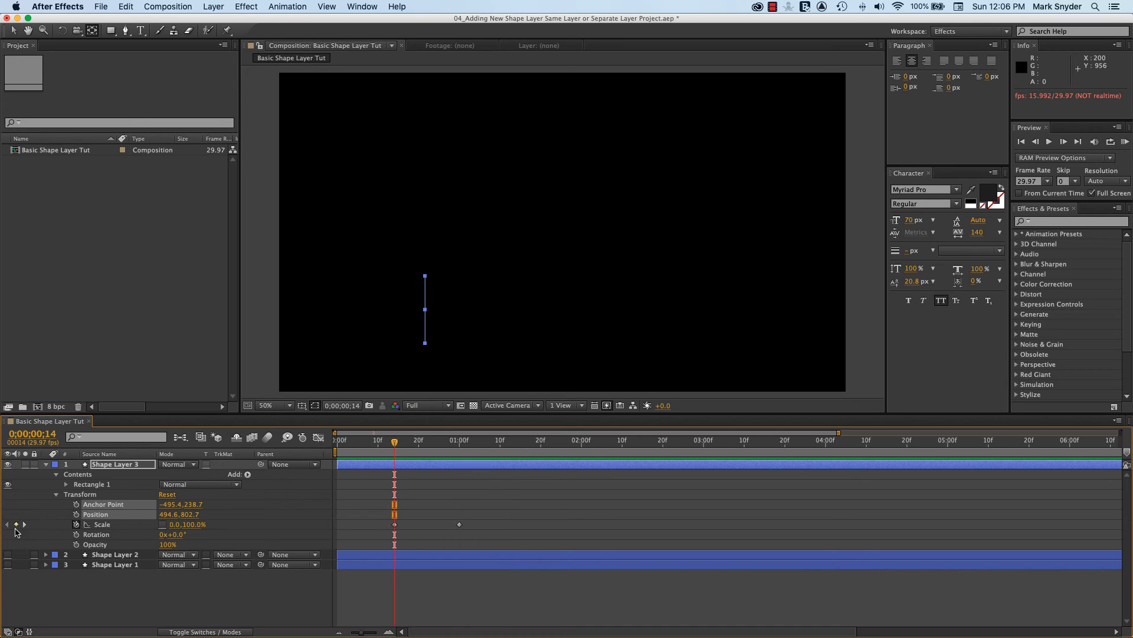
pyautogui.click(394, 525)
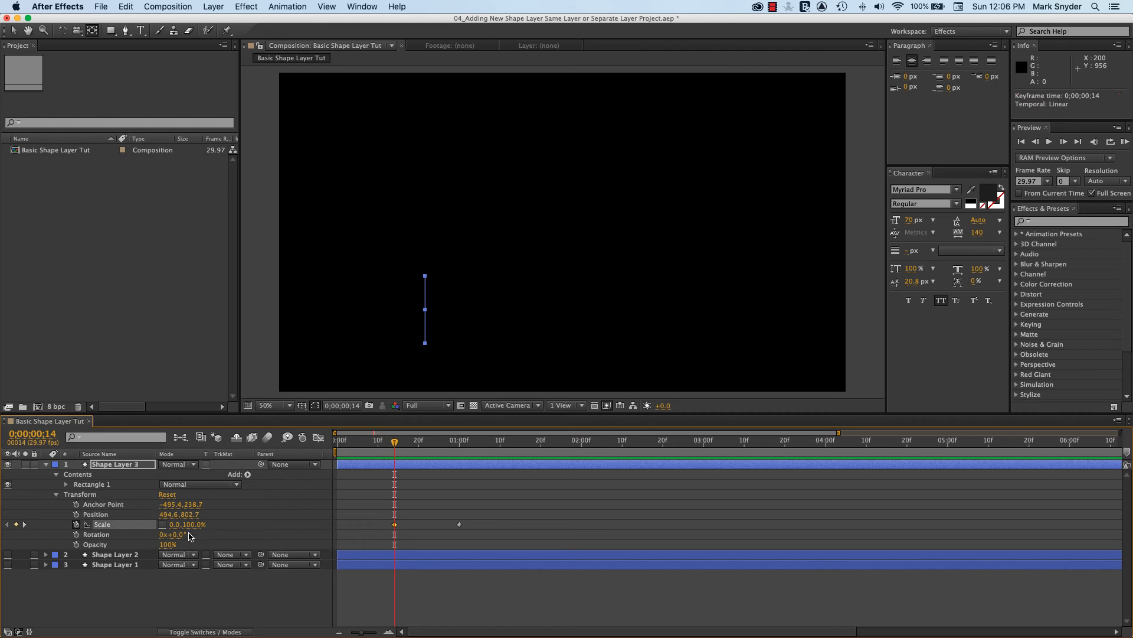
pyautogui.click(172, 524)
pyautogui.write('100')
pyautogui.press('Return')
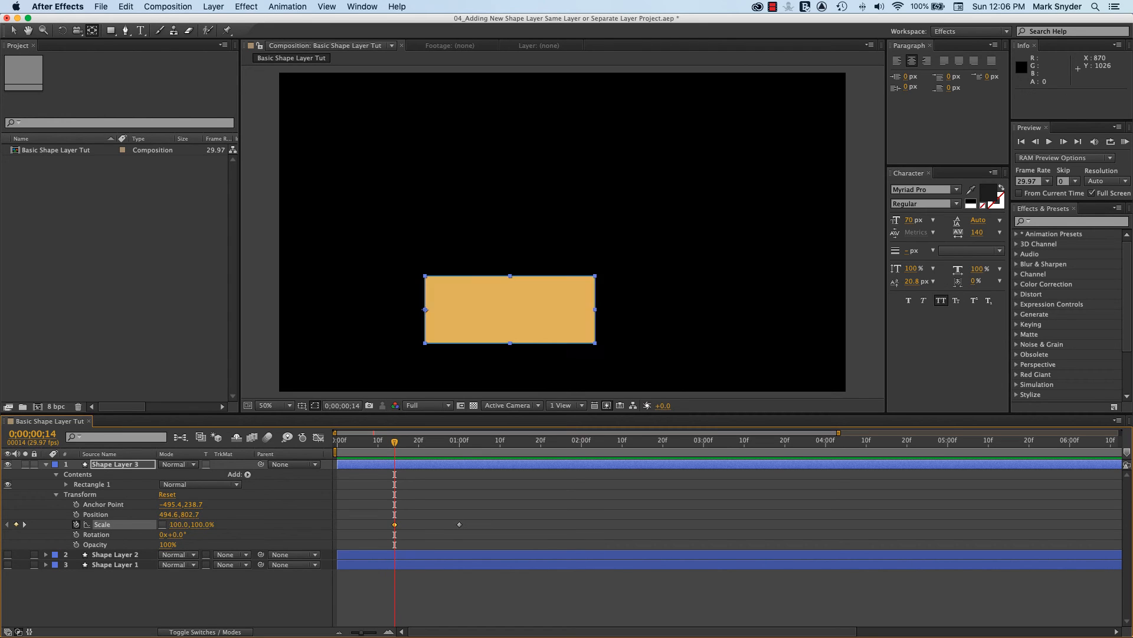
pyautogui.click(202, 524)
pyautogui.write('0')
pyautogui.press('Return')
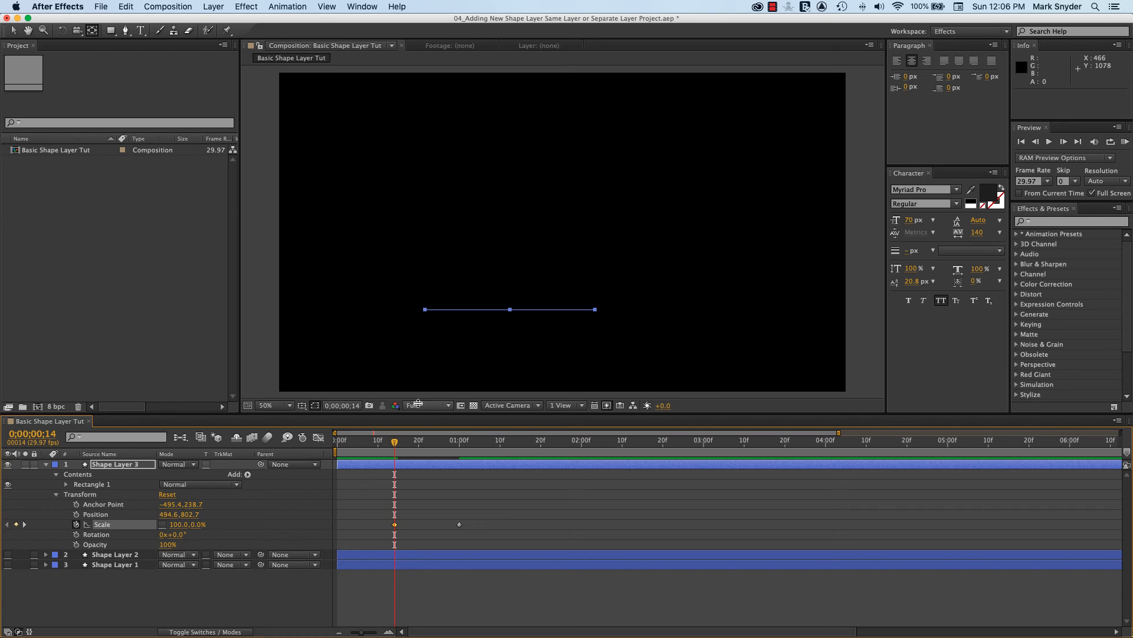
# Play back the vertical-only scaling several times, starting just before the first Scale keyframe
pyautogui.moveTo(395, 444); pyautogui.dragTo(361, 444)
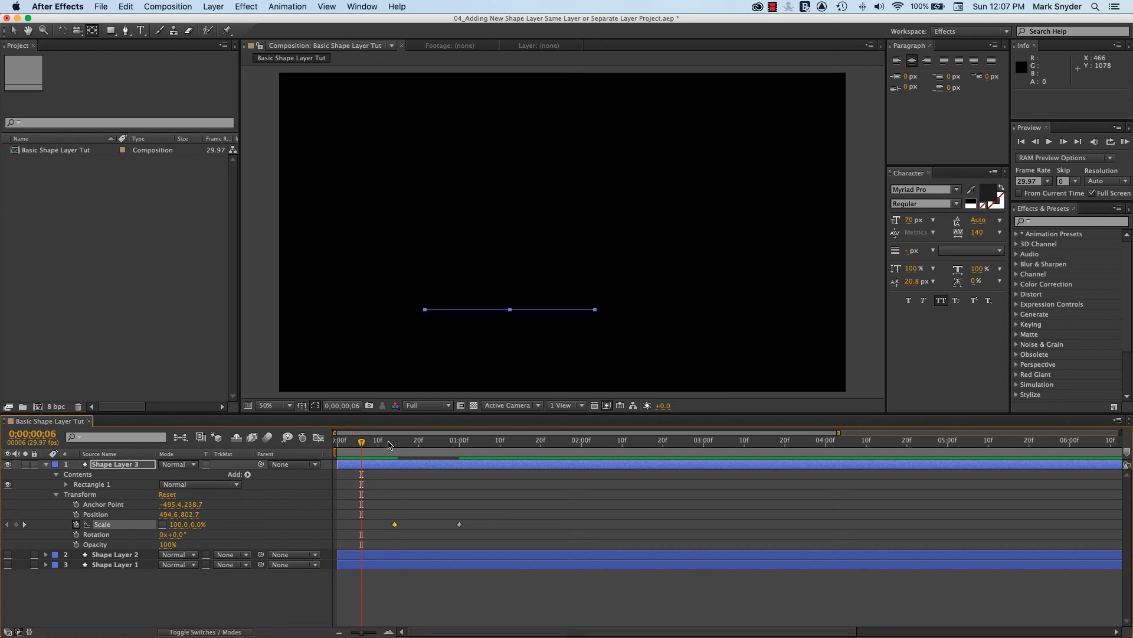
pyautogui.press('space')
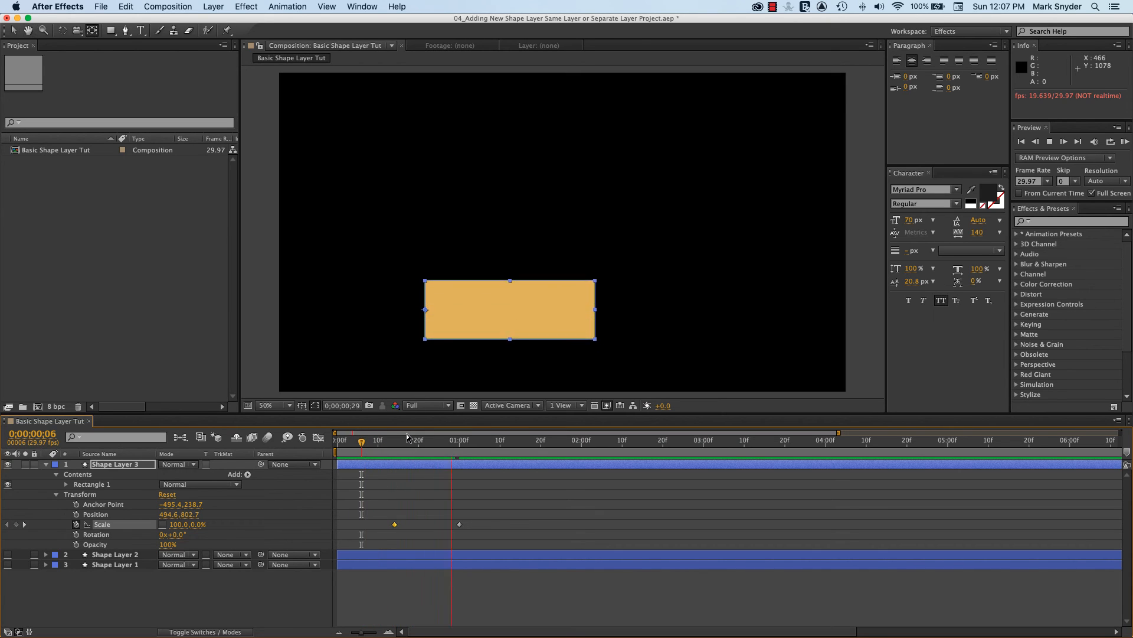
pyautogui.moveTo(492, 443); pyautogui.dragTo(366, 454)
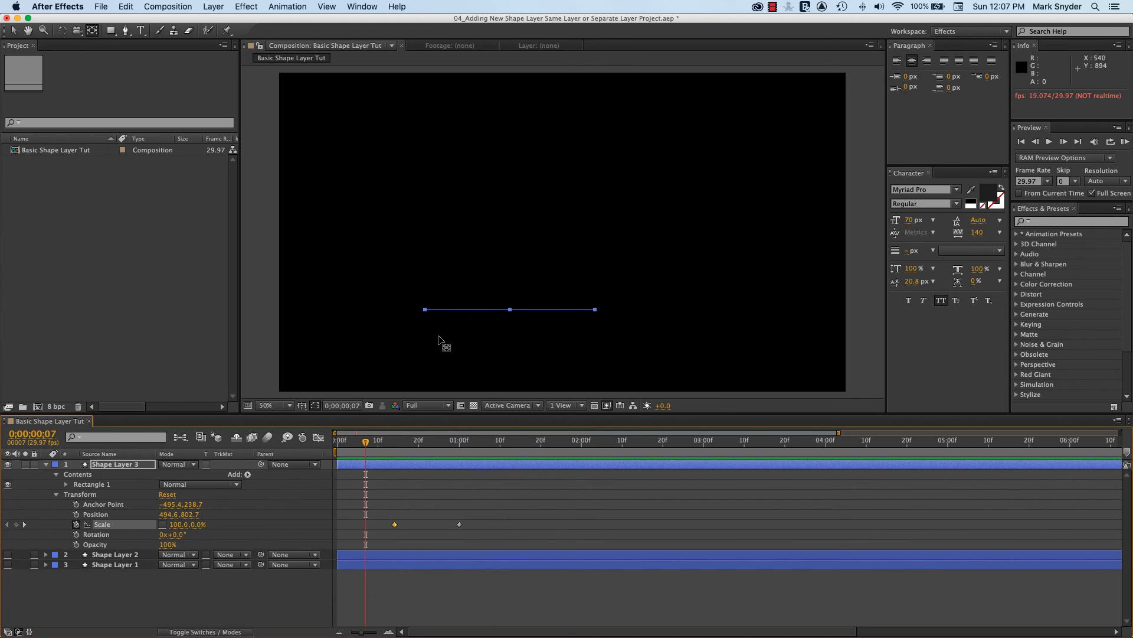
pyautogui.press('space')
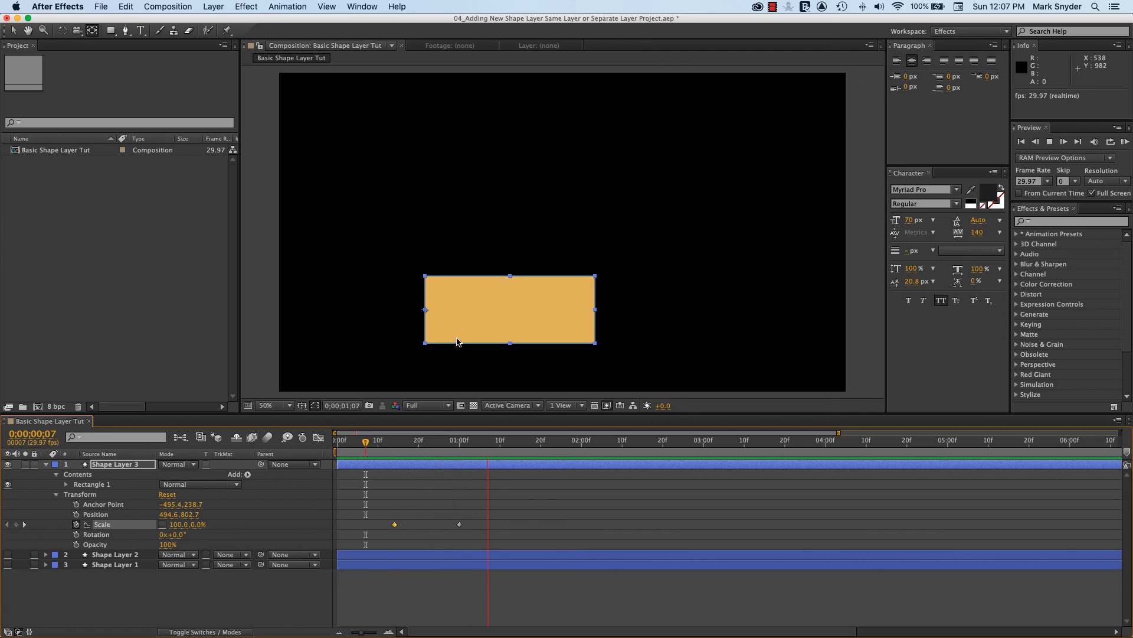
pyautogui.press('space')
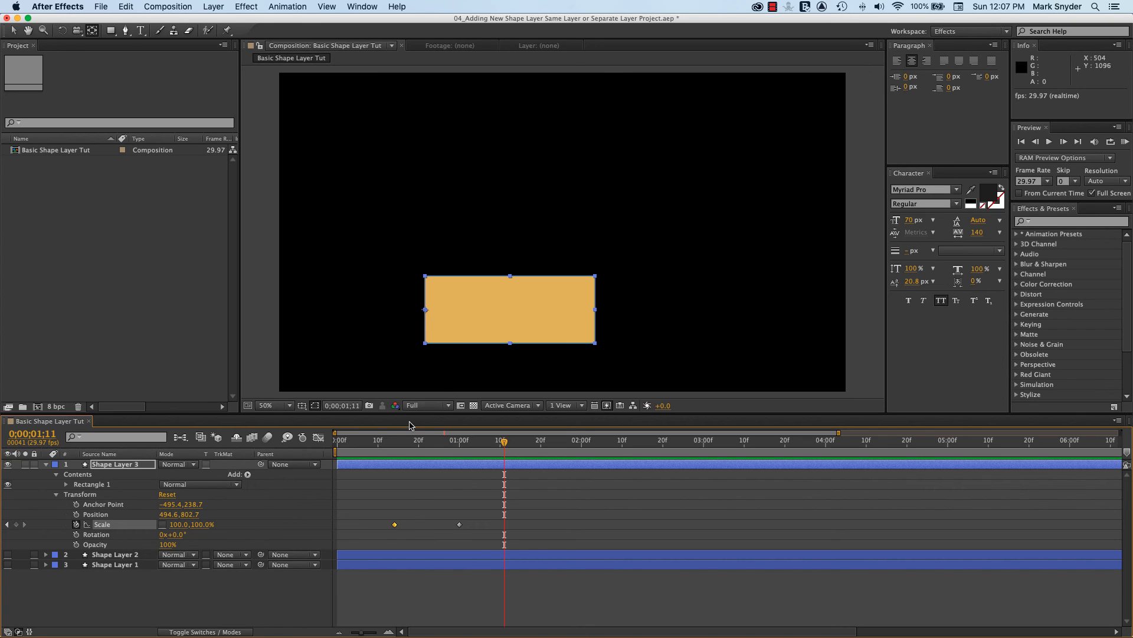
pyautogui.click(365, 458)
pyautogui.press('space')
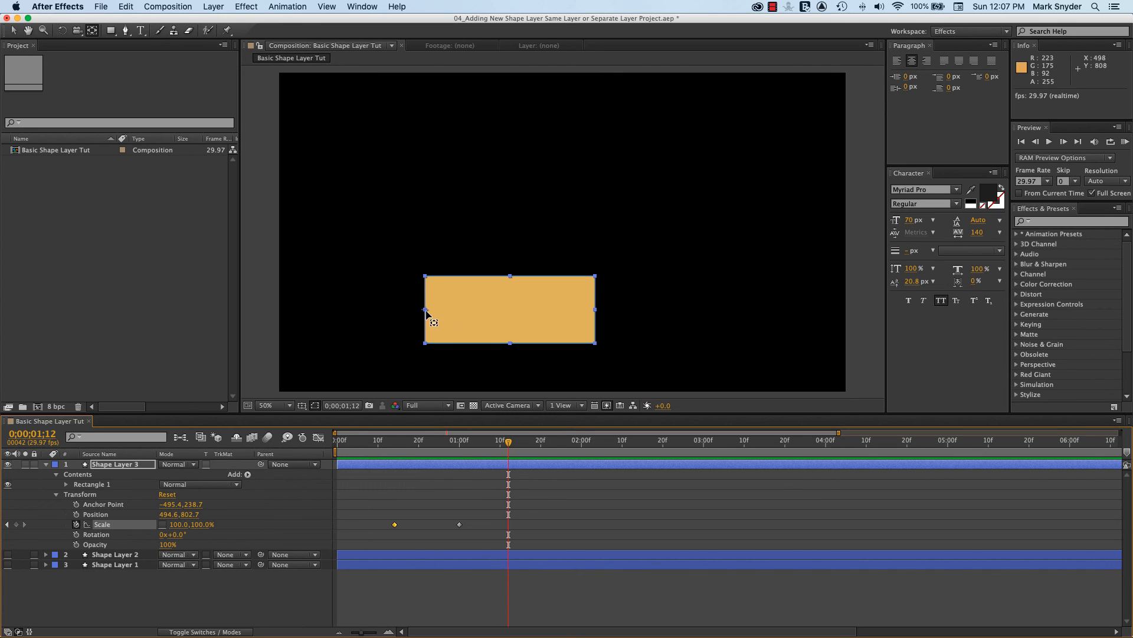
pyautogui.moveTo(510, 453); pyautogui.dragTo(357, 457)
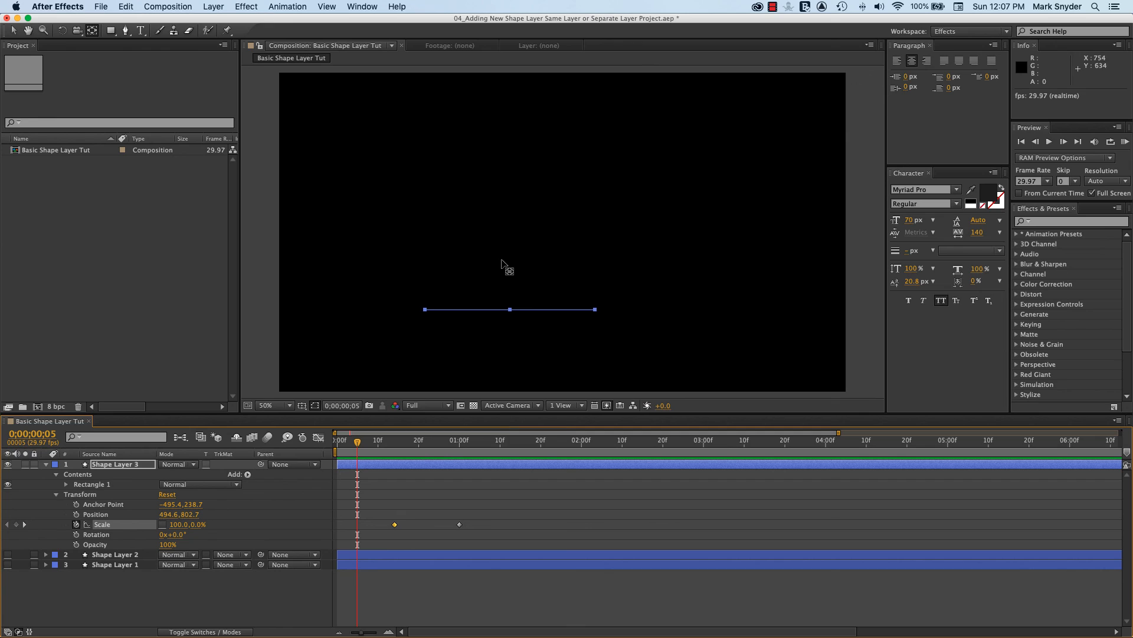
pyautogui.press('space')
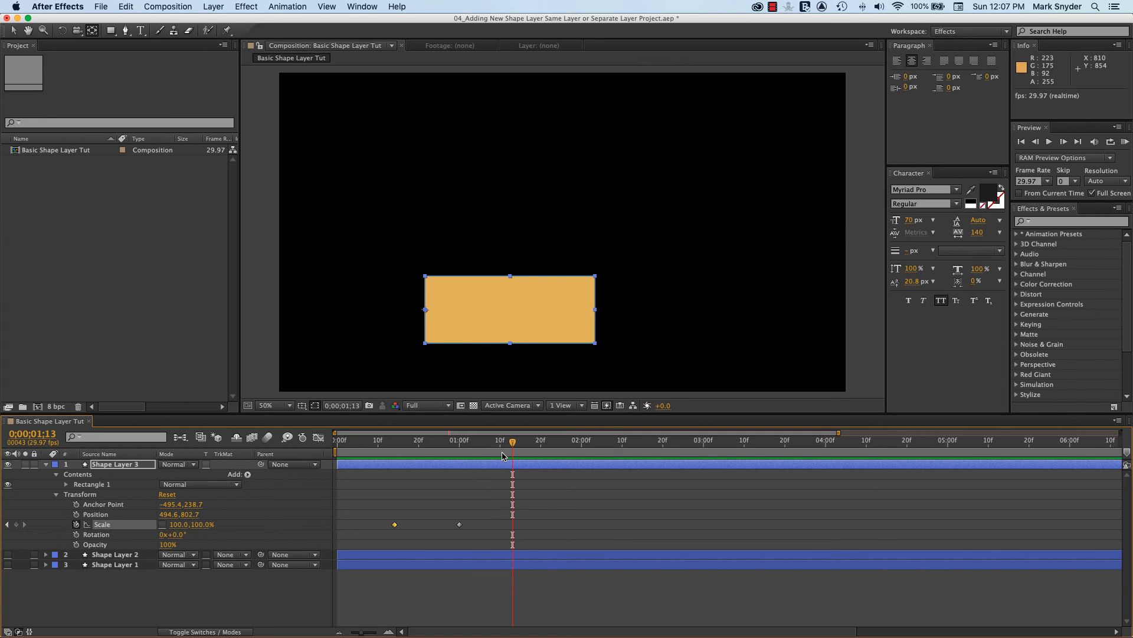
# At the 0;00;00;14 Scale keyframe, move Shape Layer 3's anchor point inward from the left edge to about -297, 373
pyautogui.click(7, 524)
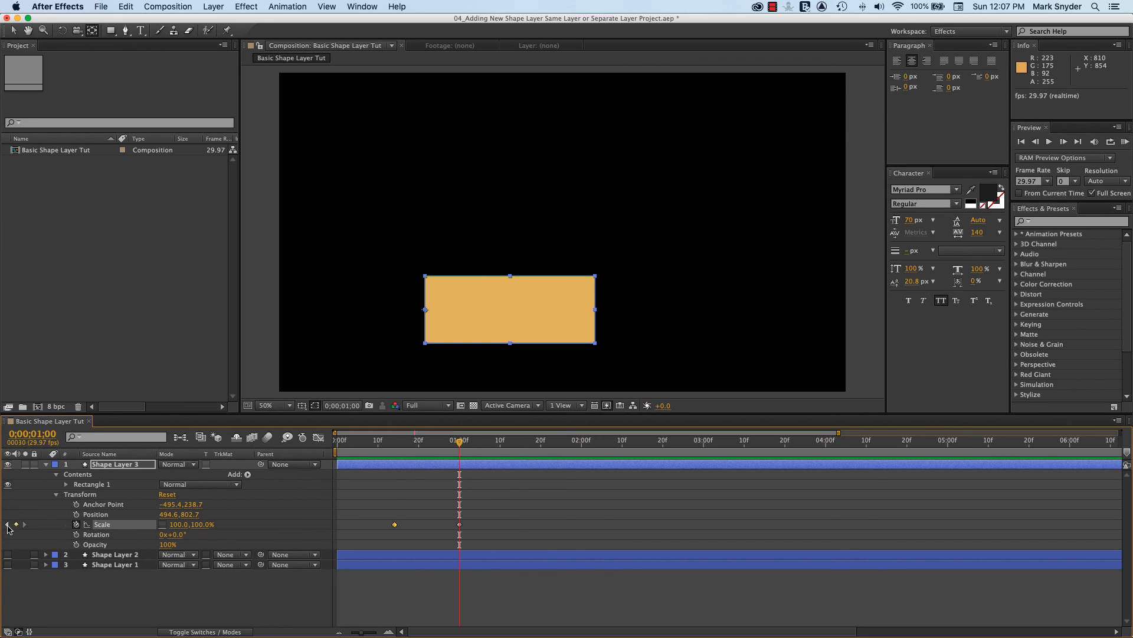
pyautogui.click(8, 524)
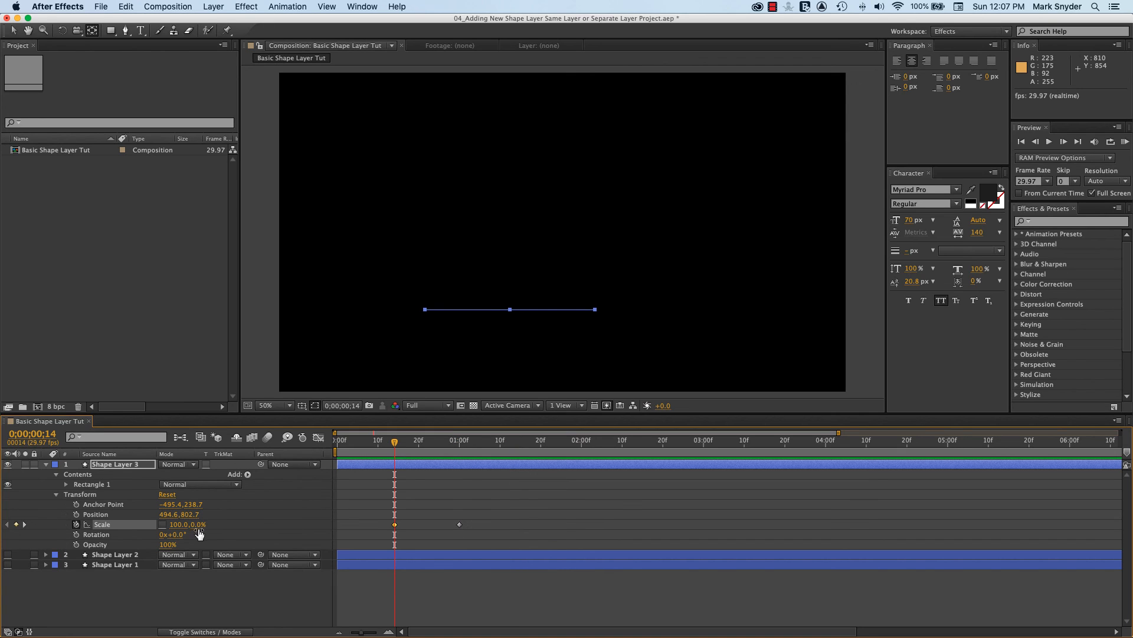
pyautogui.click(426, 313)
pyautogui.moveTo(427, 313)
pyautogui.mouseDown()
pyautogui.moveTo(463, 349)
pyautogui.moveTo(426, 316)
pyautogui.mouseUp()
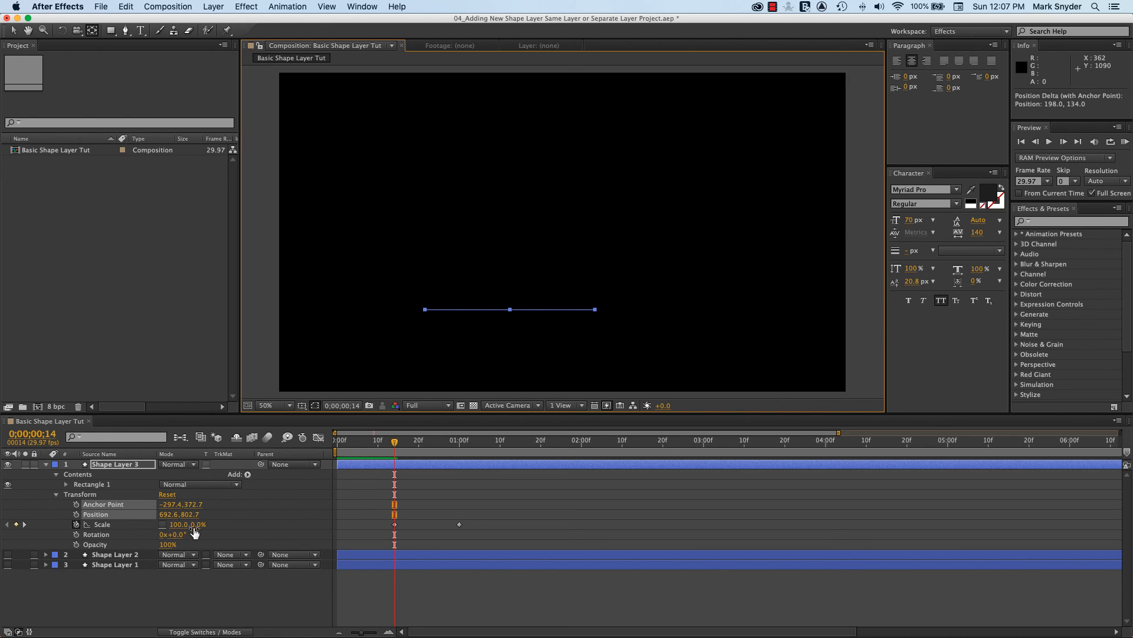
# Set the 0;00;00;14 keyframe's vertical Scale to 100% and move the anchor point to the middle of the rectangle's bottom edge
pyautogui.click(197, 525)
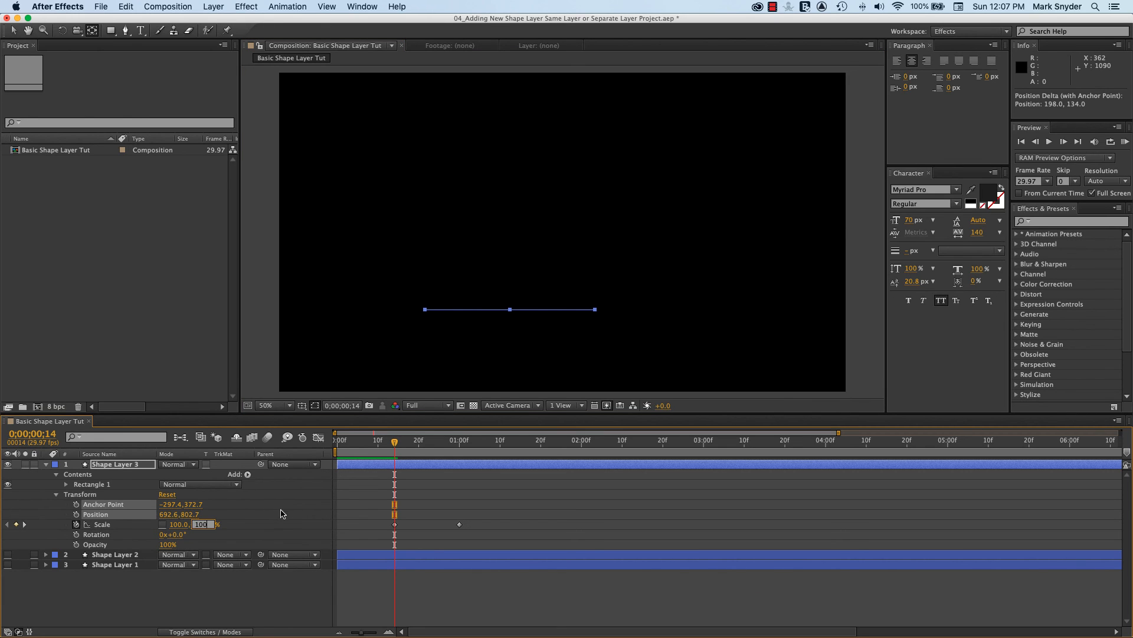
pyautogui.press('Return')
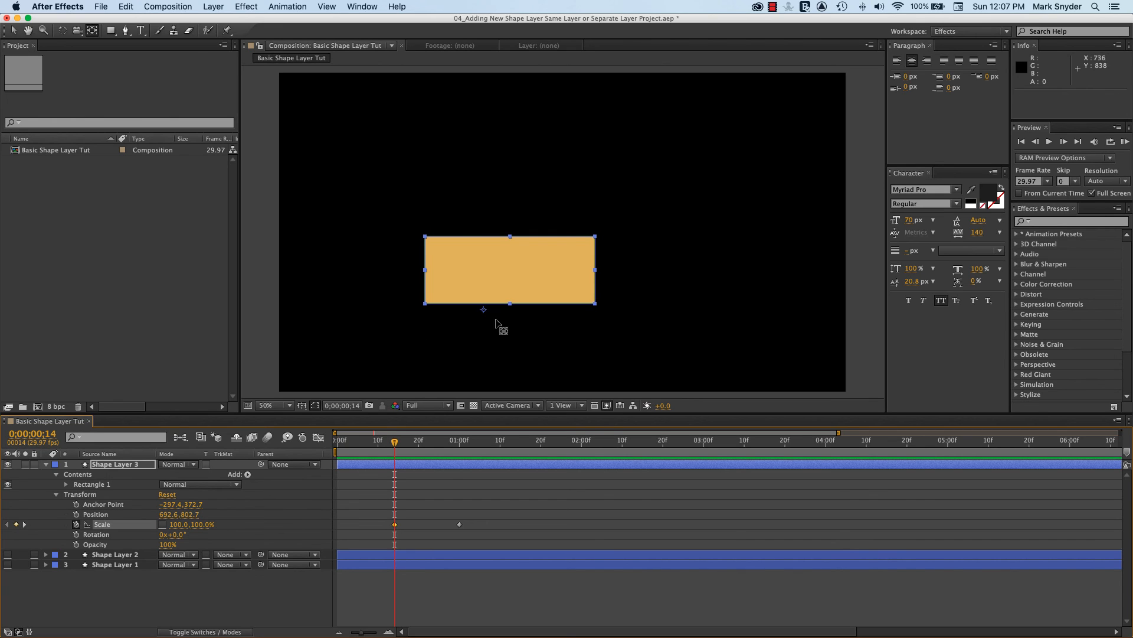
pyautogui.moveTo(487, 316); pyautogui.dragTo(512, 305)
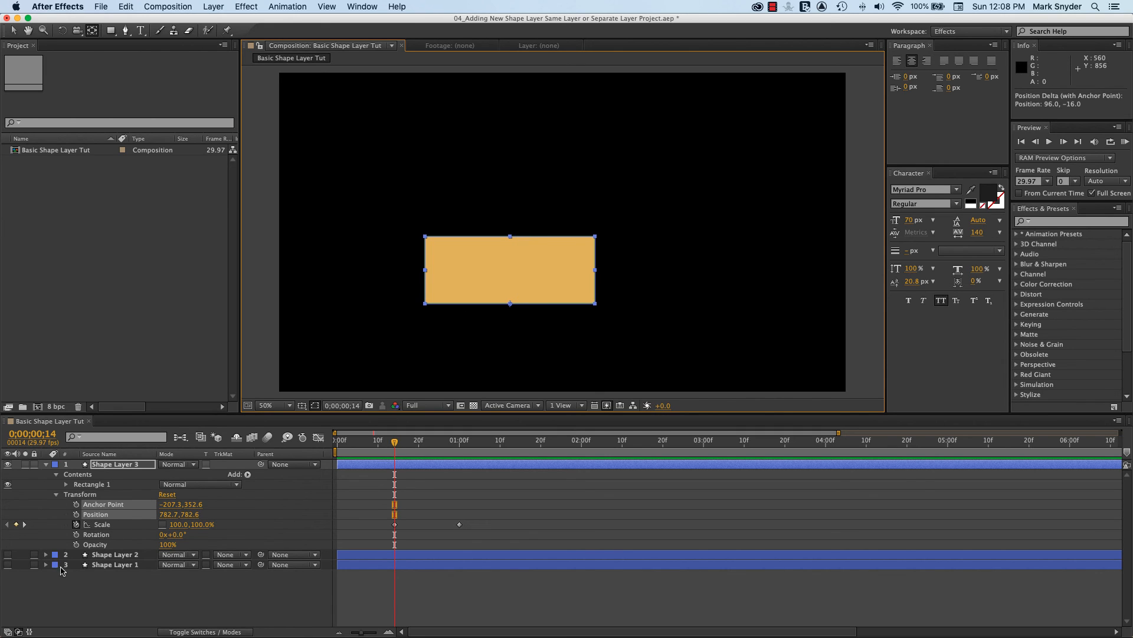
# Set the 0;00;00;14 keyframe's vertical Scale to 0% and play back the animation from before that keyframe
pyautogui.click(395, 525)
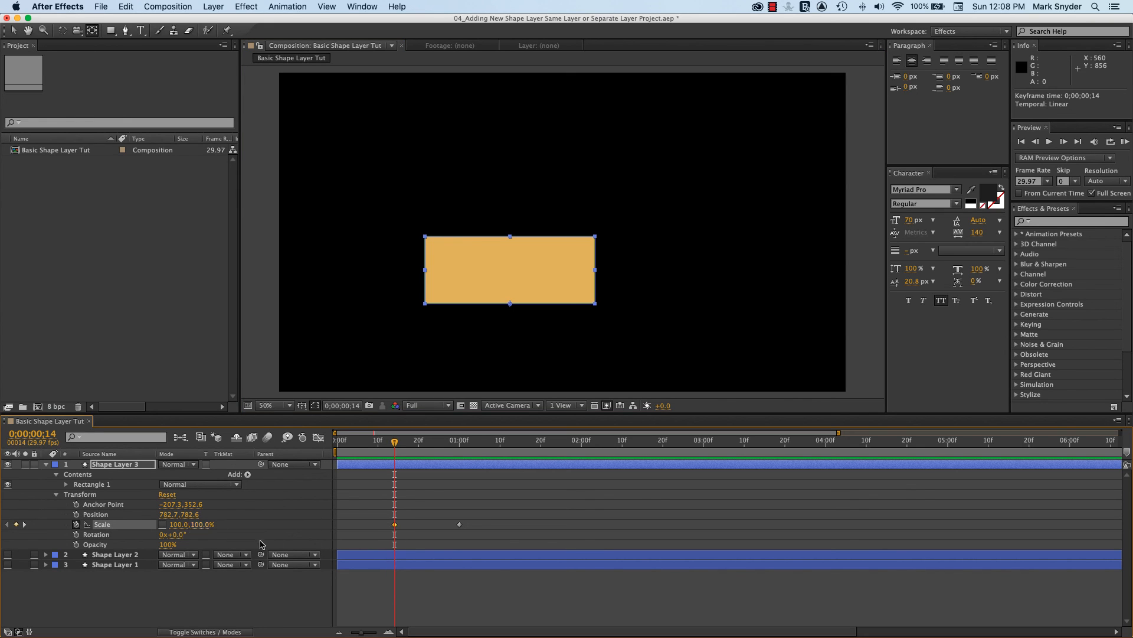
pyautogui.click(200, 526)
pyautogui.write('0')
pyautogui.press('Return')
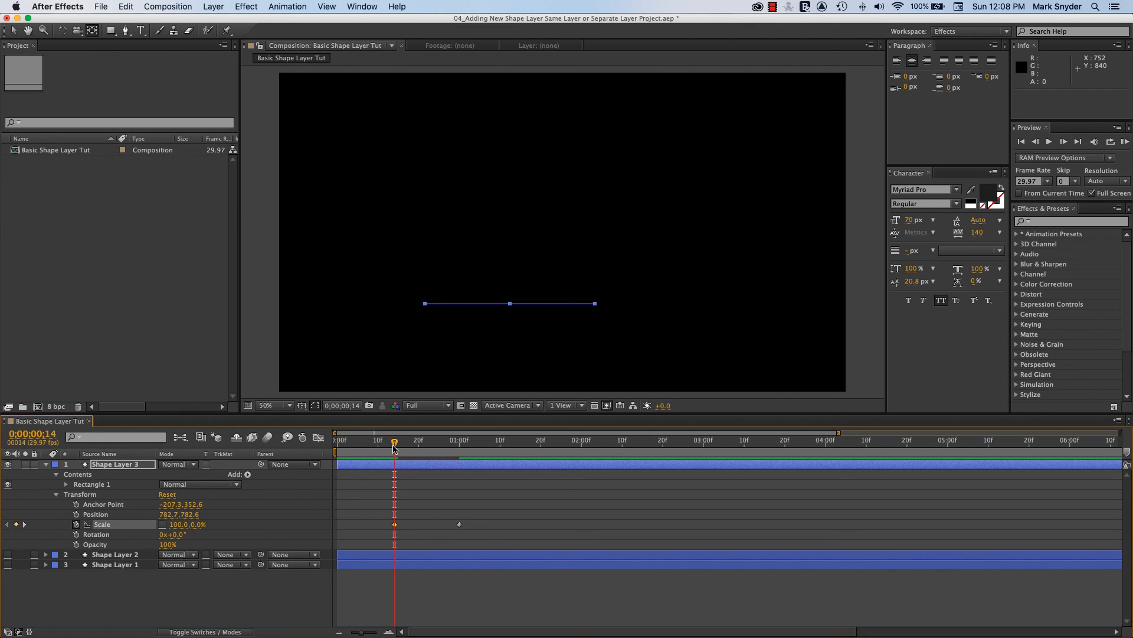
pyautogui.moveTo(394, 447); pyautogui.dragTo(359, 468)
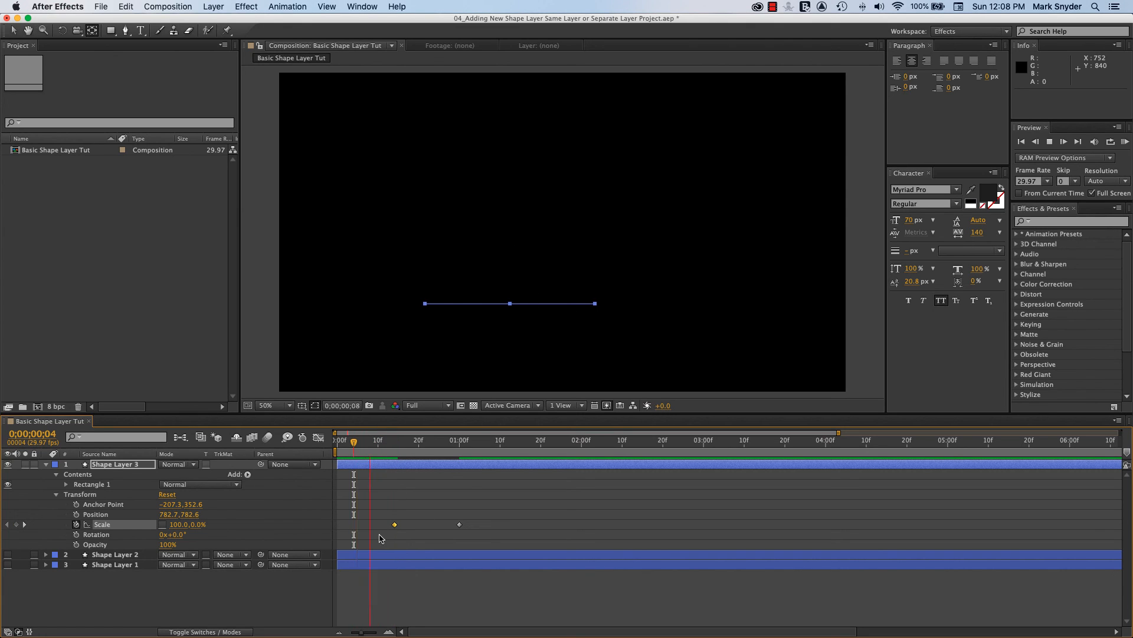
pyautogui.press('space')
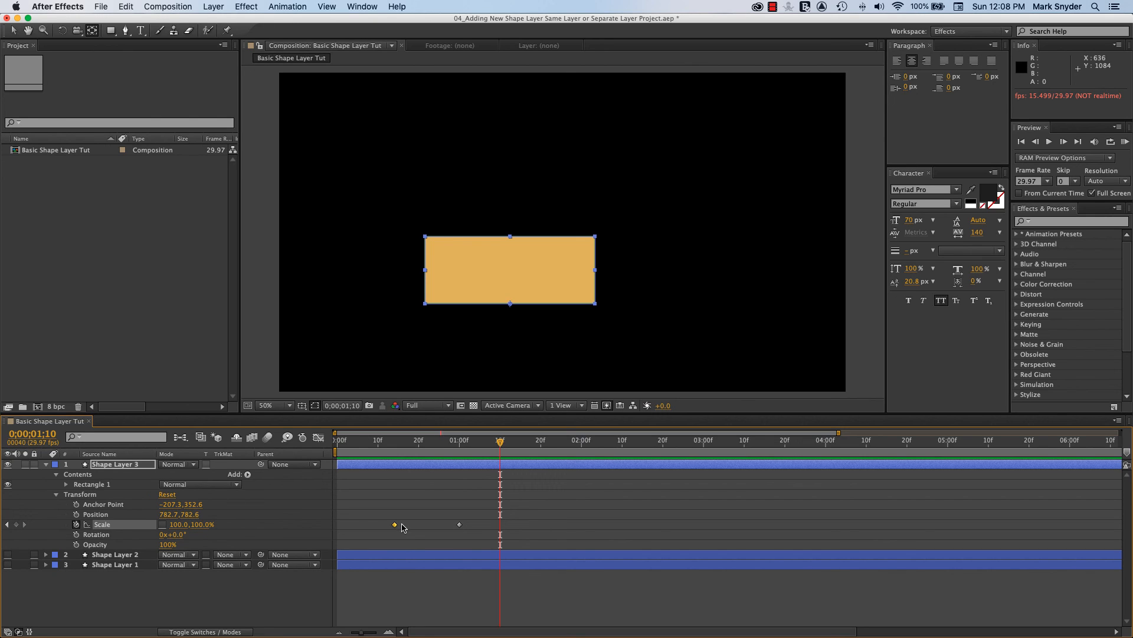
# Try the anchor point on the rectangle's bottom-right corner and play back the vertical scaling
pyautogui.moveTo(515, 311); pyautogui.dragTo(605, 316)
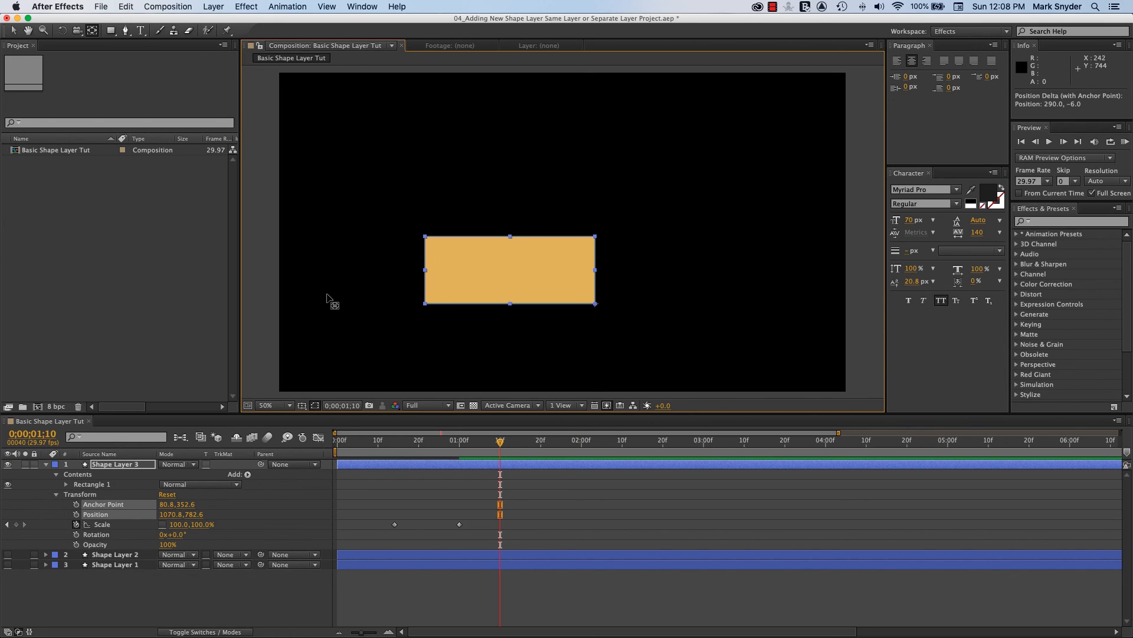
pyautogui.moveTo(500, 442); pyautogui.dragTo(357, 443)
pyautogui.press('space')
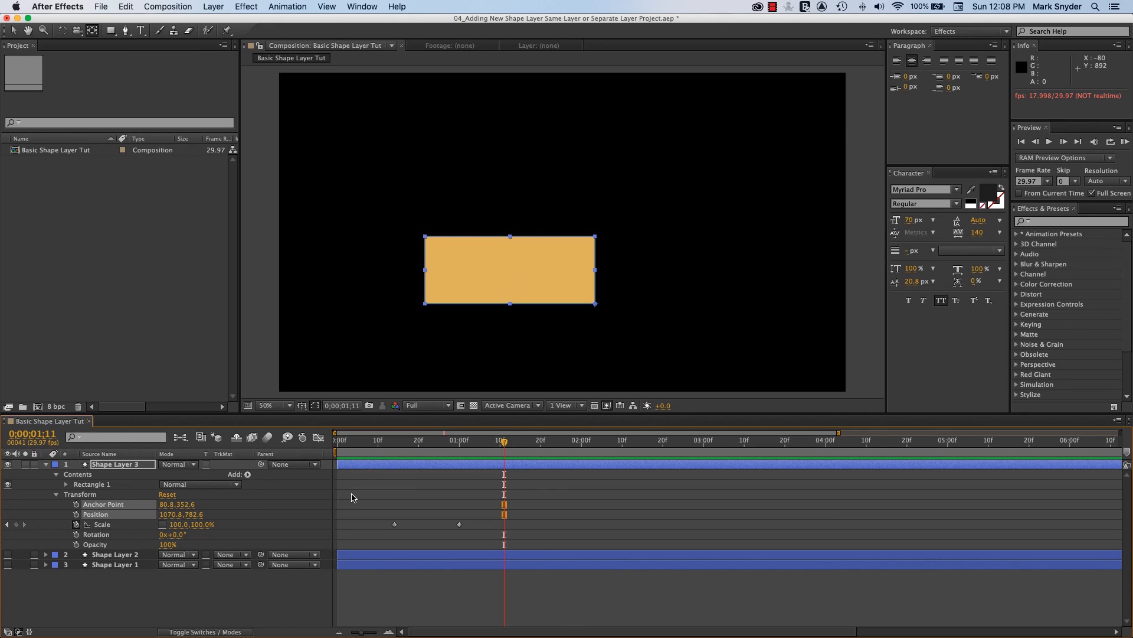
# Try the anchor point on the rectangle's top-right corner and play back the vertical scaling from 0;00;00;03
pyautogui.moveTo(595, 303); pyautogui.dragTo(595, 237)
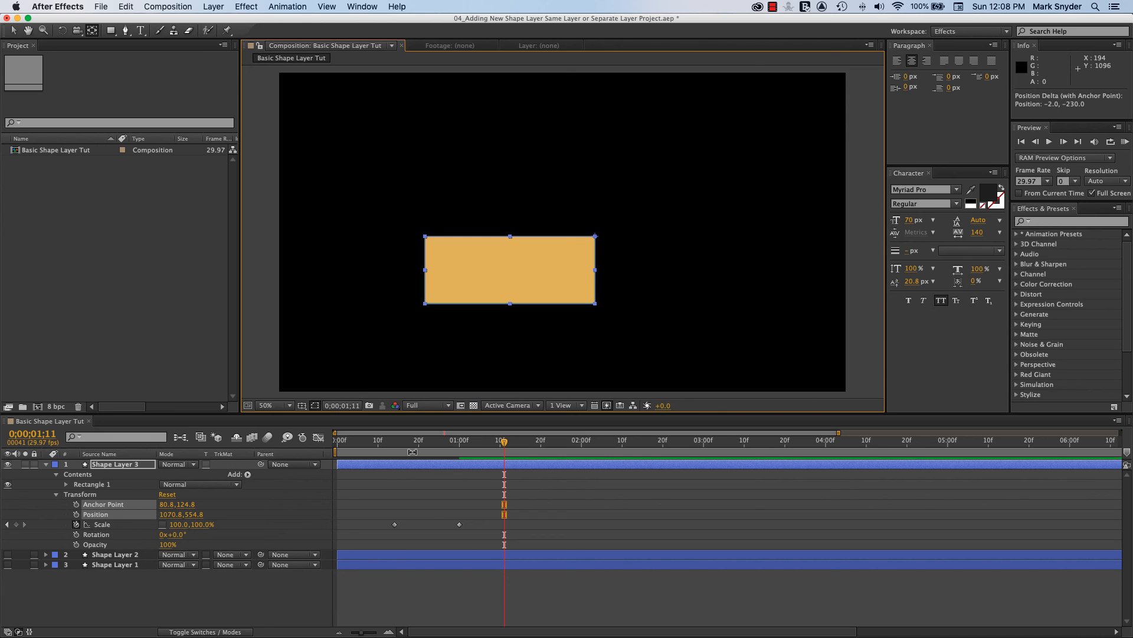
pyautogui.moveTo(505, 443); pyautogui.dragTo(350, 442)
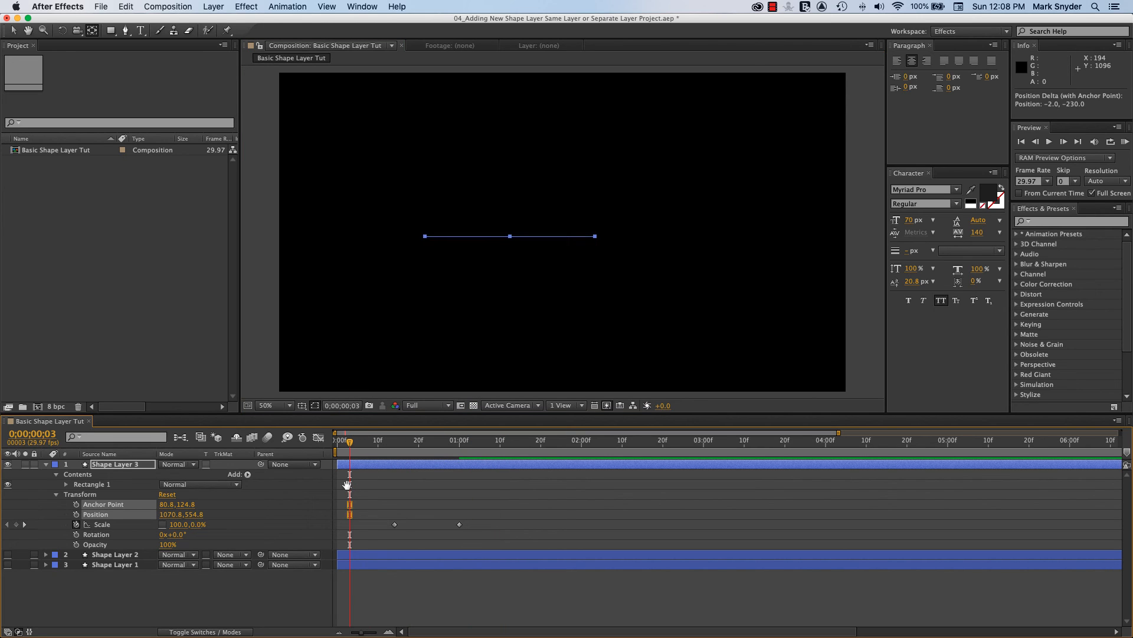
pyautogui.press('space')
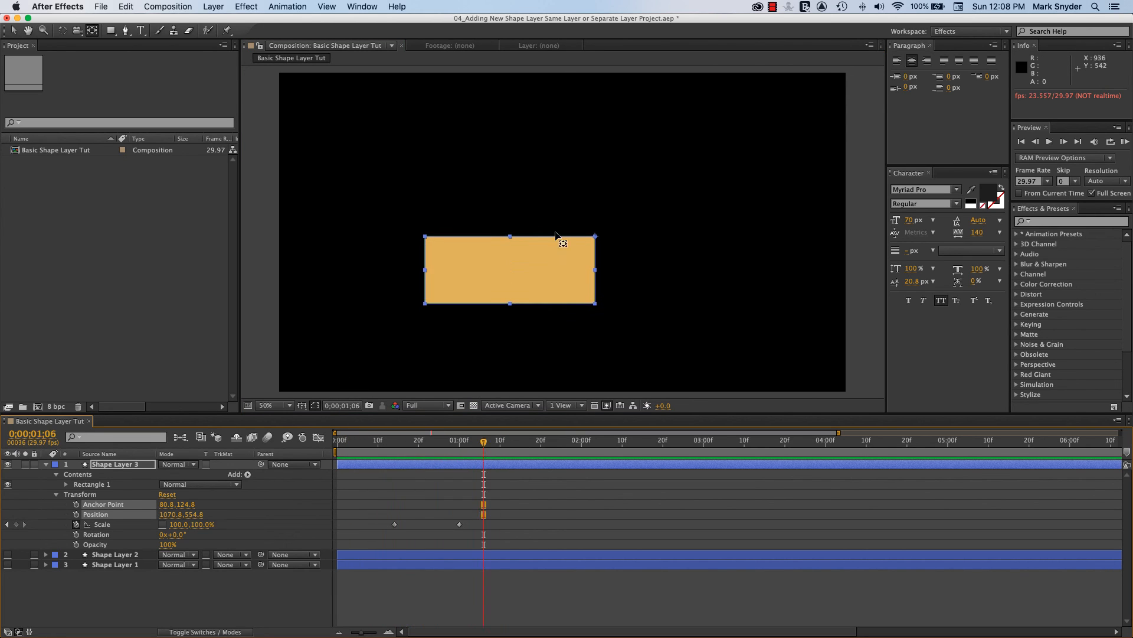
pyautogui.press('space')
# Move Shape Layer 3's anchor point outside the rectangle, above its top-right corner, to about 119, -21
pyautogui.click(599, 234)
pyautogui.moveTo(599, 234); pyautogui.dragTo(610, 191)
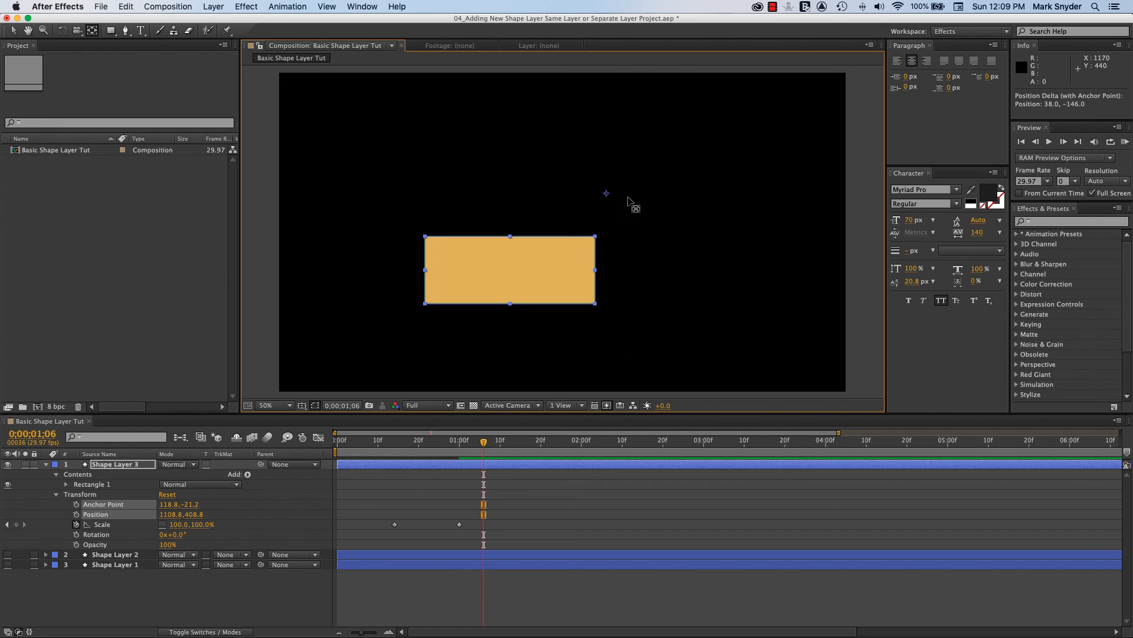